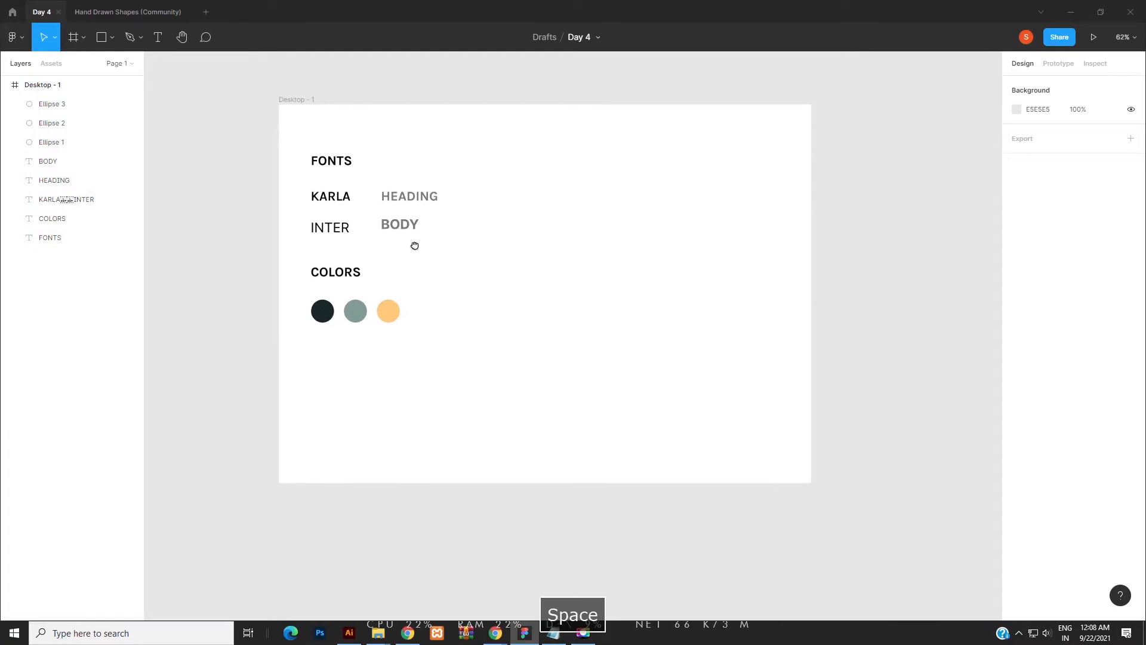
# Step: Examine the KARLA and INTER font samples and the color swatches in the style guide frame
pyautogui.scroll(3, 250, 198)
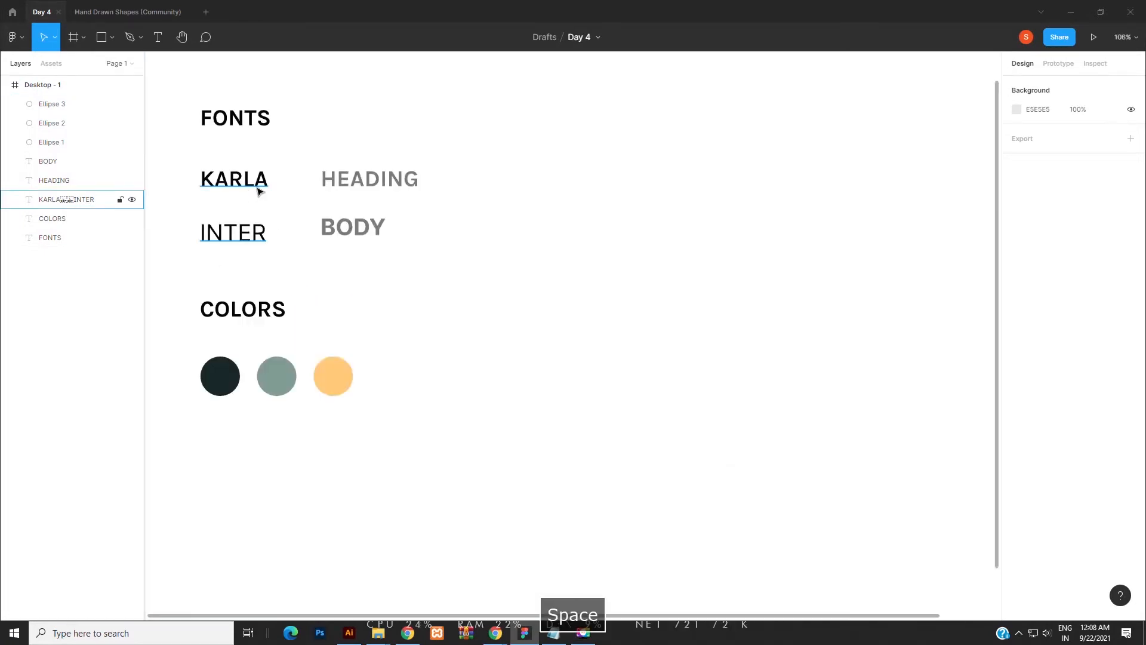
pyautogui.click(248, 182)
pyautogui.click(248, 181)
pyautogui.doubleClick(248, 181)
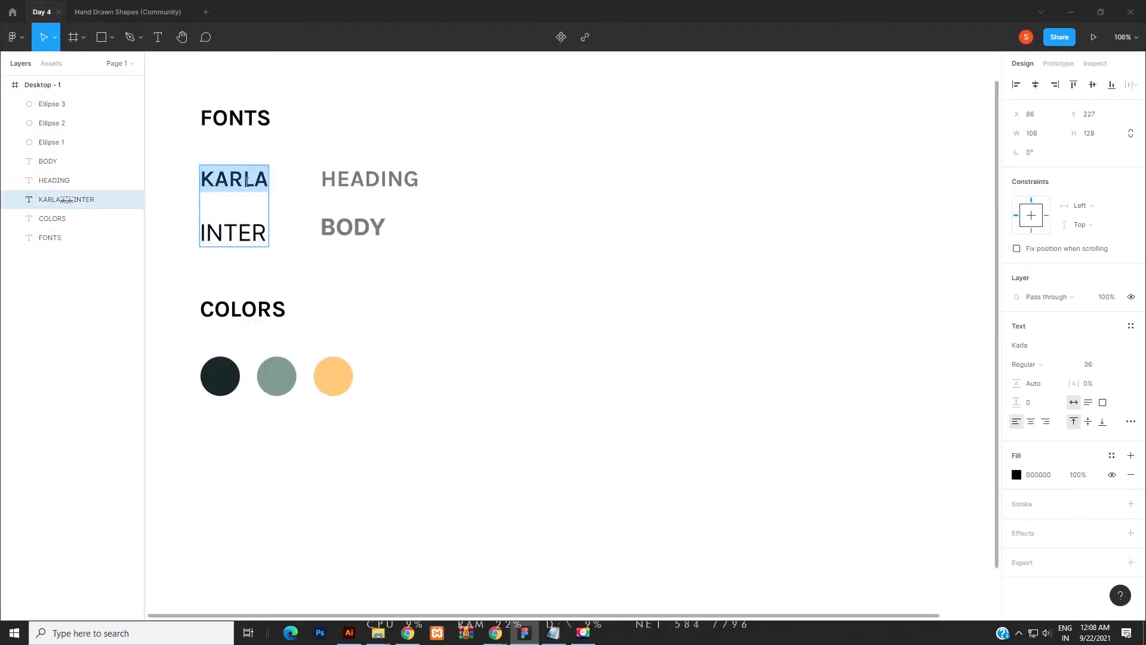
pyautogui.doubleClick(246, 234)
pyautogui.press('Escape')
pyautogui.scroll(-3, 486, 327)
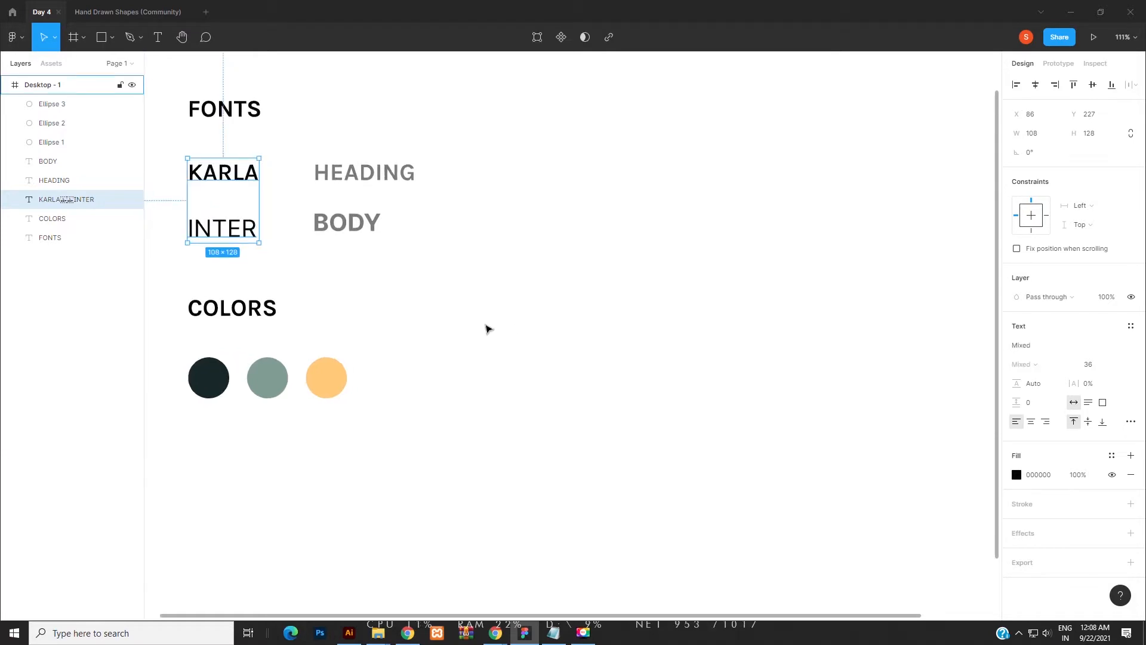
pyautogui.moveTo(392, 281)
pyautogui.mouseDown()
pyautogui.moveTo(386, 289)
pyautogui.moveTo(386, 278)
pyautogui.mouseUp()
pyautogui.click(421, 336)
pyautogui.scroll(-1, 423, 339)
pyautogui.press('space')
pyautogui.moveTo(480, 333); pyautogui.dragTo(396, 274)
pyautogui.scroll(-1, 453, 303)
pyautogui.scroll(-1, 491, 308)
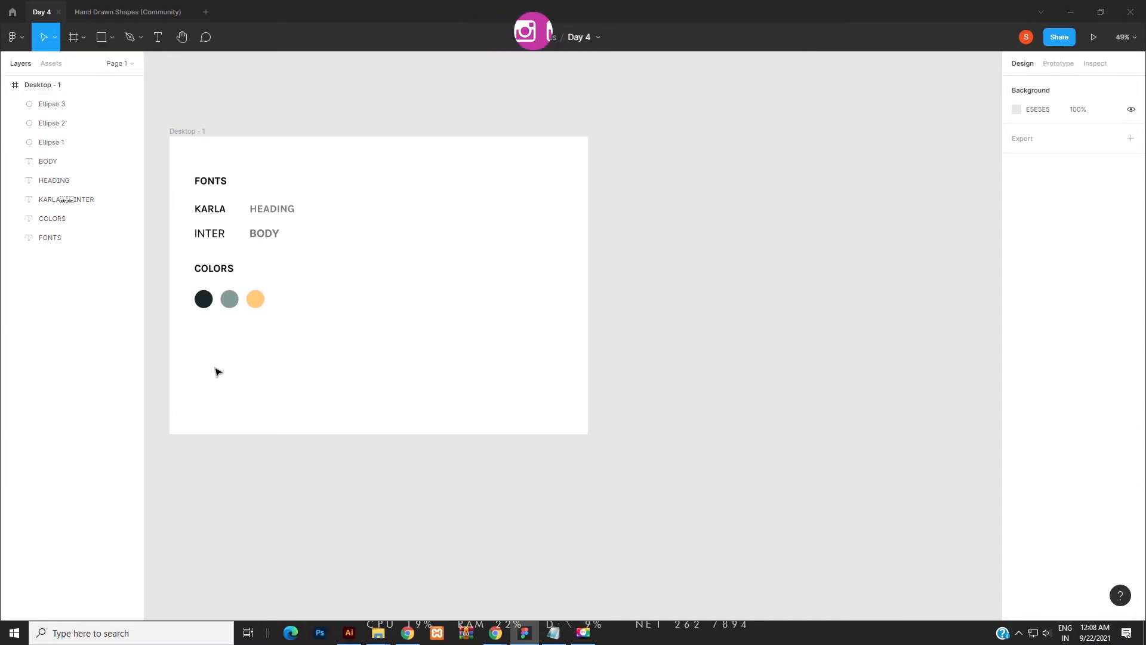
# Step: Create a color style named "Primary Color" from the fill of the dark circle under COLORS
pyautogui.click(205, 300)
pyautogui.click(1023, 344)
pyautogui.click(1038, 346)
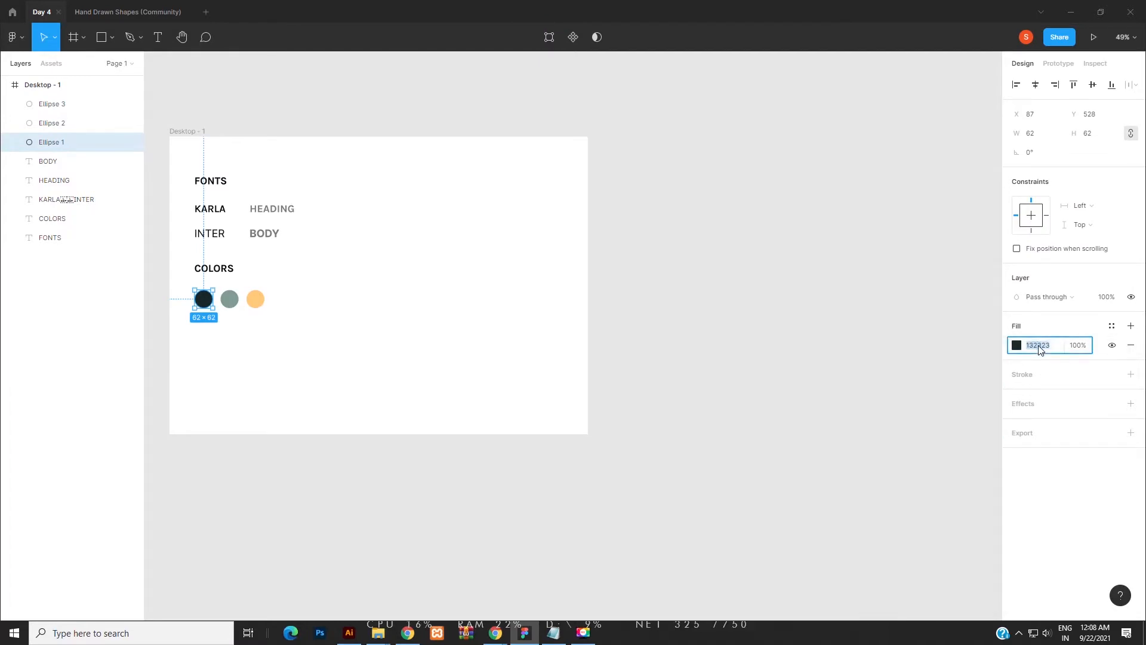
pyautogui.click(1112, 326)
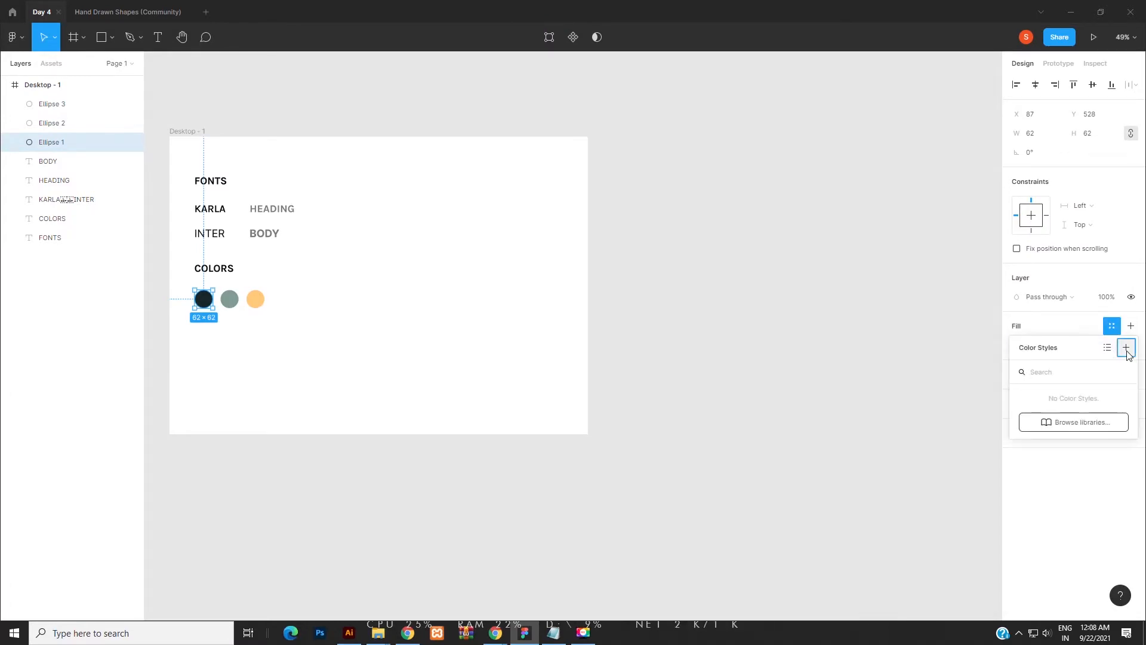
pyautogui.click(1126, 348)
pyautogui.write('Prim')
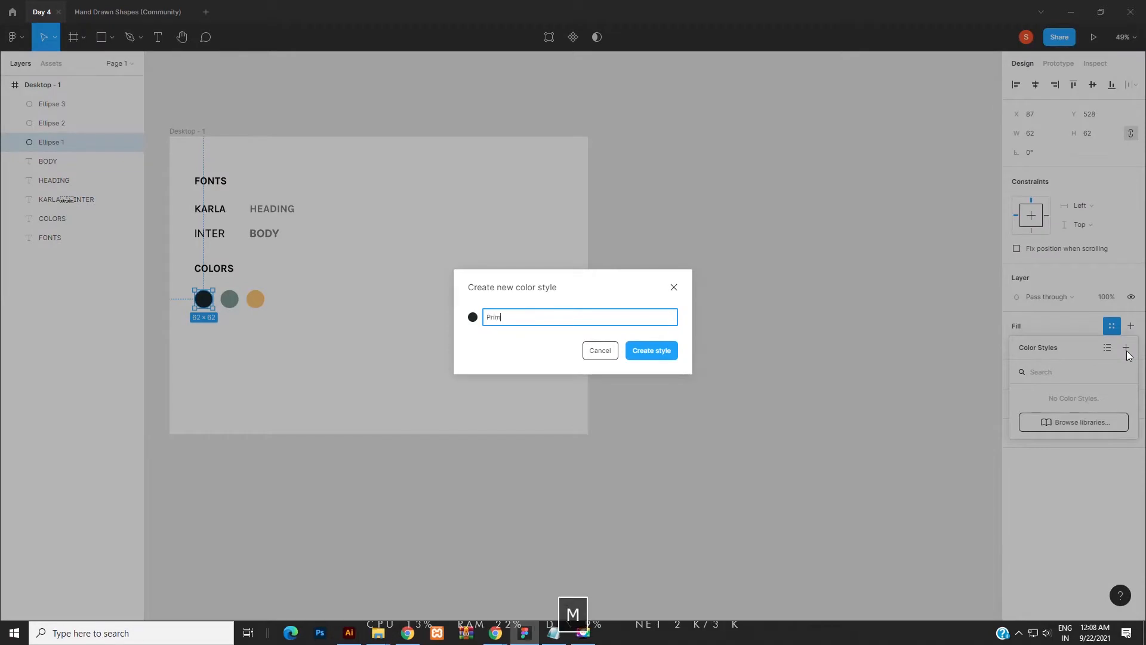
pyautogui.write('ary Colo')
pyautogui.press('Return')
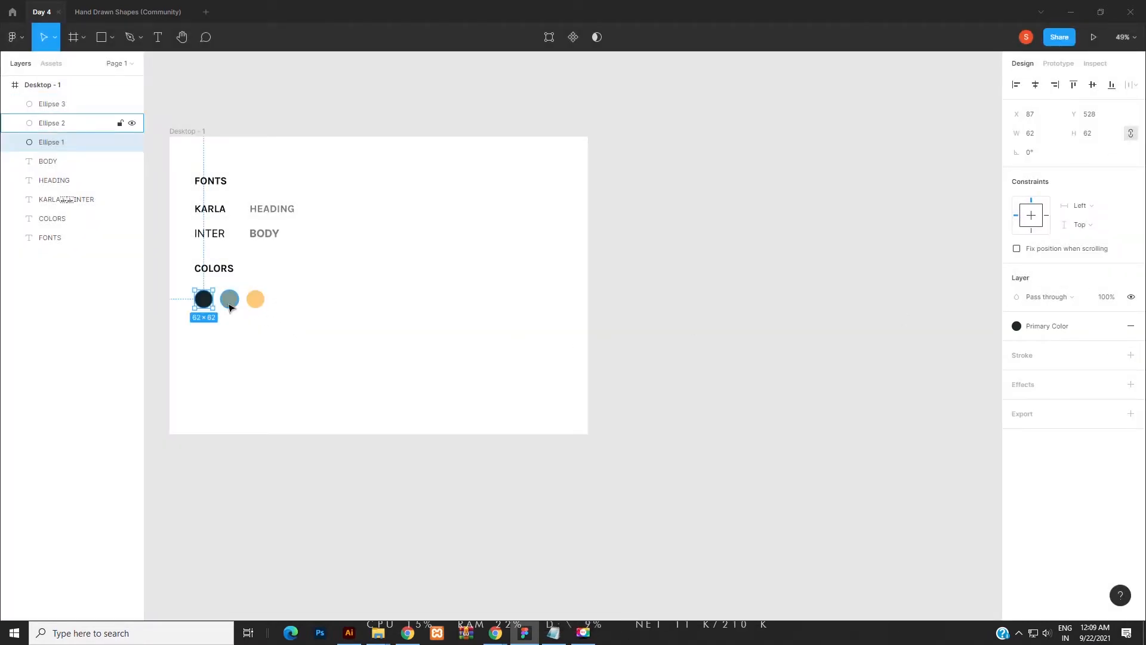
# Step: Create a color style named "Secondary Color" from the fill of the grey-green circle
pyautogui.click(230, 306)
pyautogui.click(1111, 325)
pyautogui.click(1125, 348)
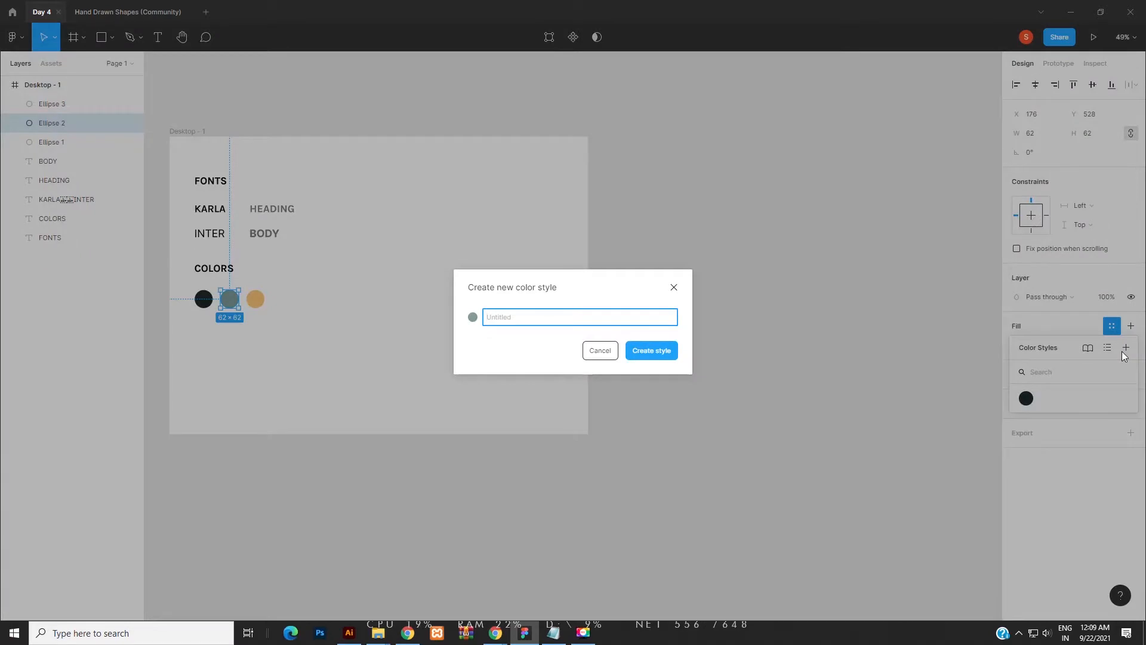
pyautogui.write('S')
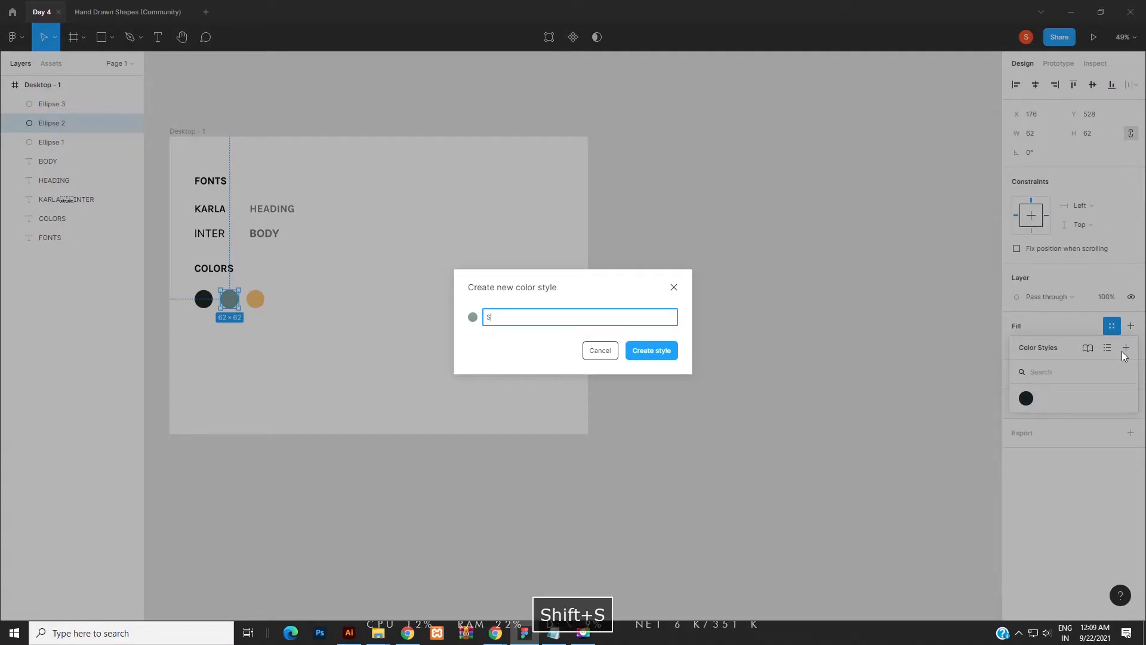
pyautogui.write('ecoi')
pyautogui.press('BackSpace')
pyautogui.write('ndary Color')
pyautogui.press('Return')
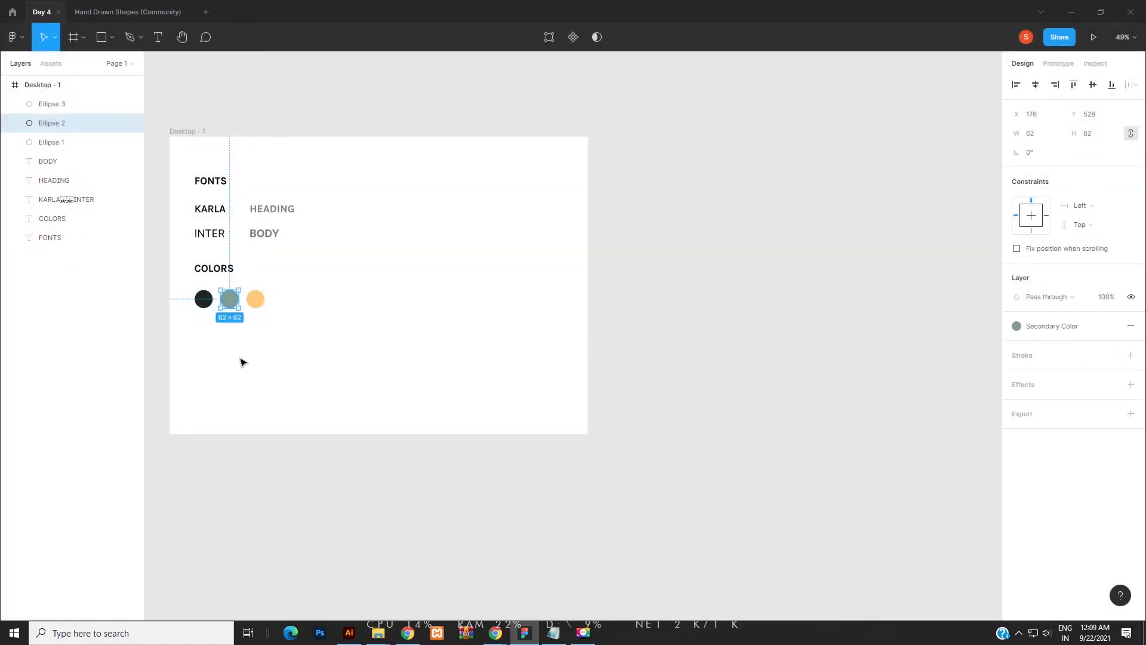
# Step: Create a color style named "Accent Color" from the fill of the orange circle
pyautogui.click(255, 303)
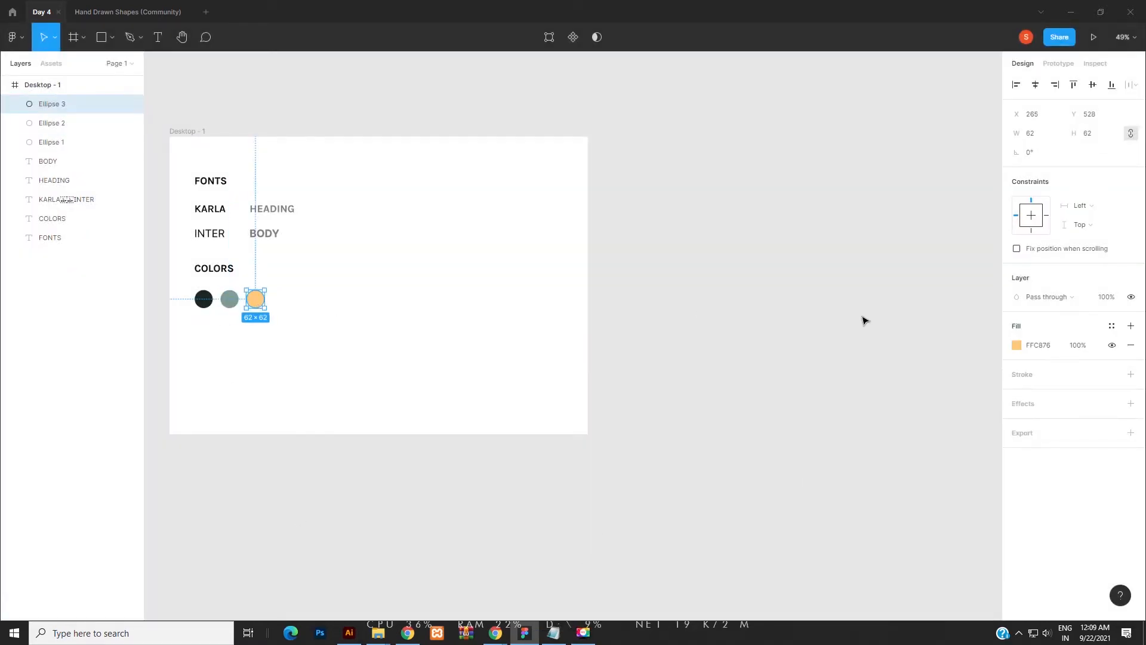
pyautogui.click(1111, 325)
pyautogui.click(1125, 348)
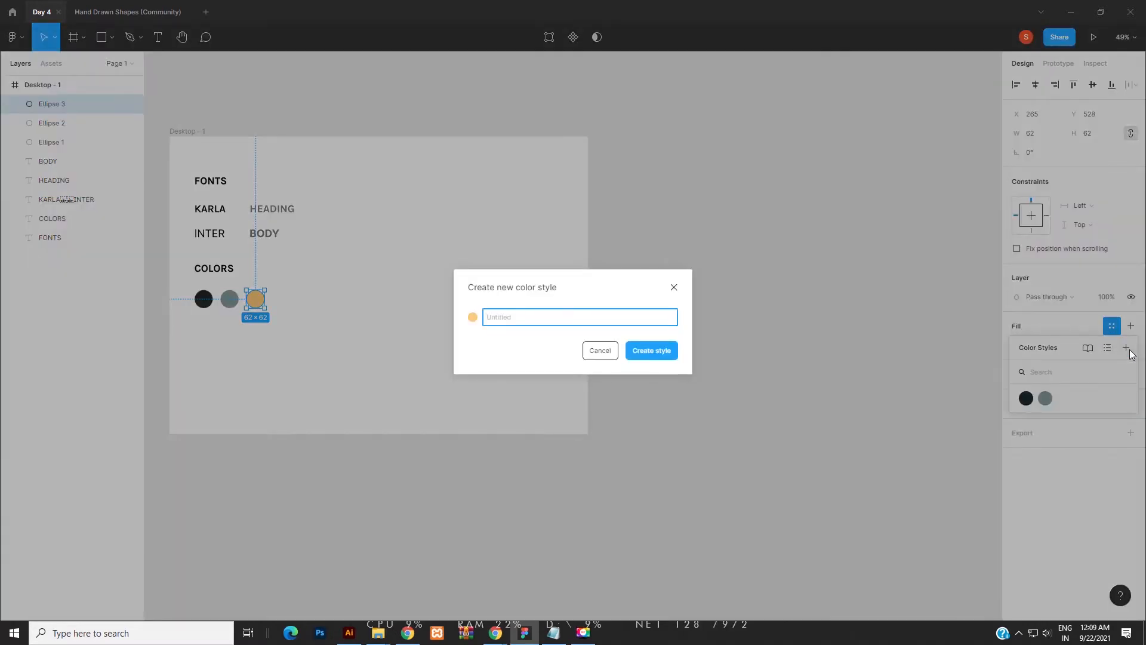
pyautogui.write('Accent Color')
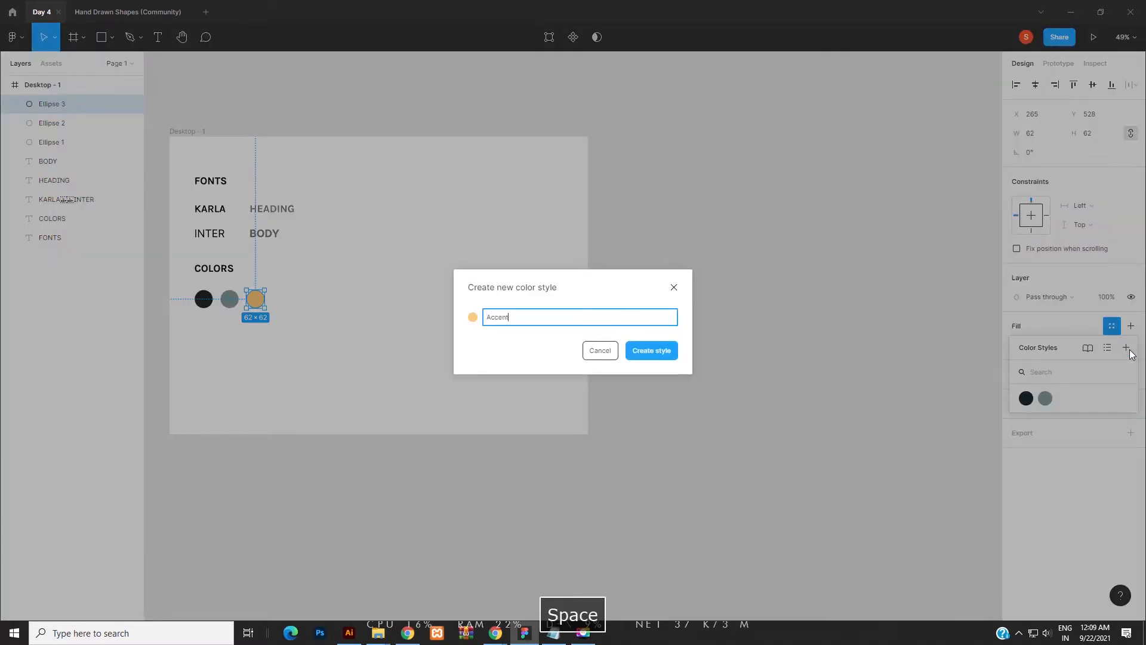
pyautogui.press('Return')
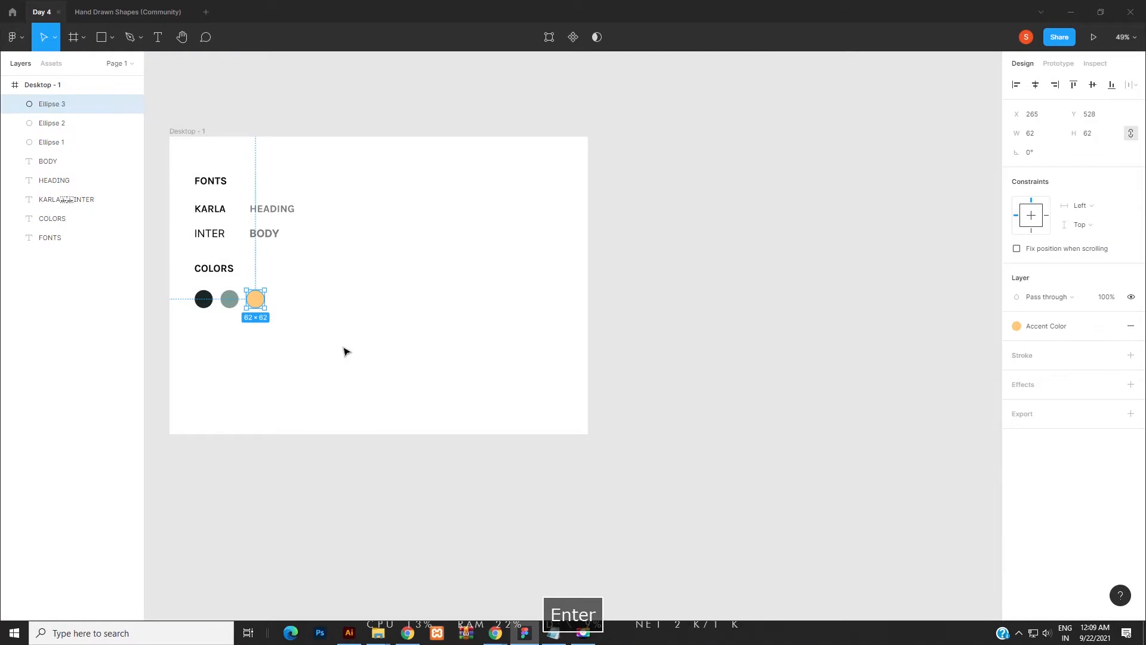
pyautogui.click(392, 330)
pyautogui.click(259, 210)
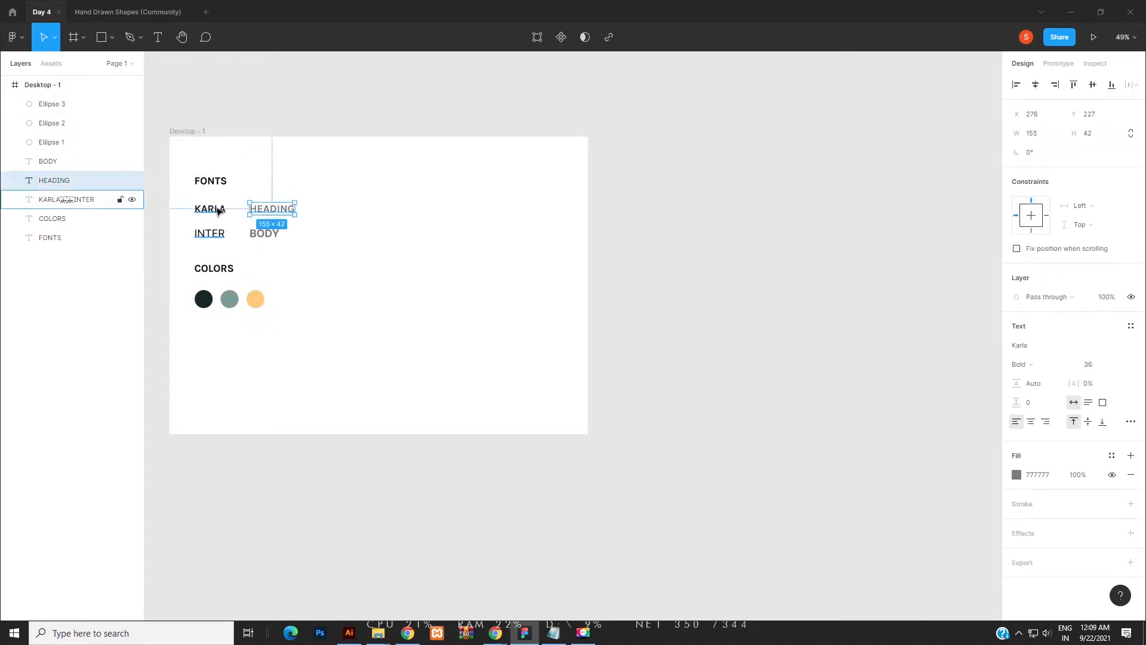
pyautogui.click(218, 210)
pyautogui.click(265, 233)
pyautogui.click(220, 235)
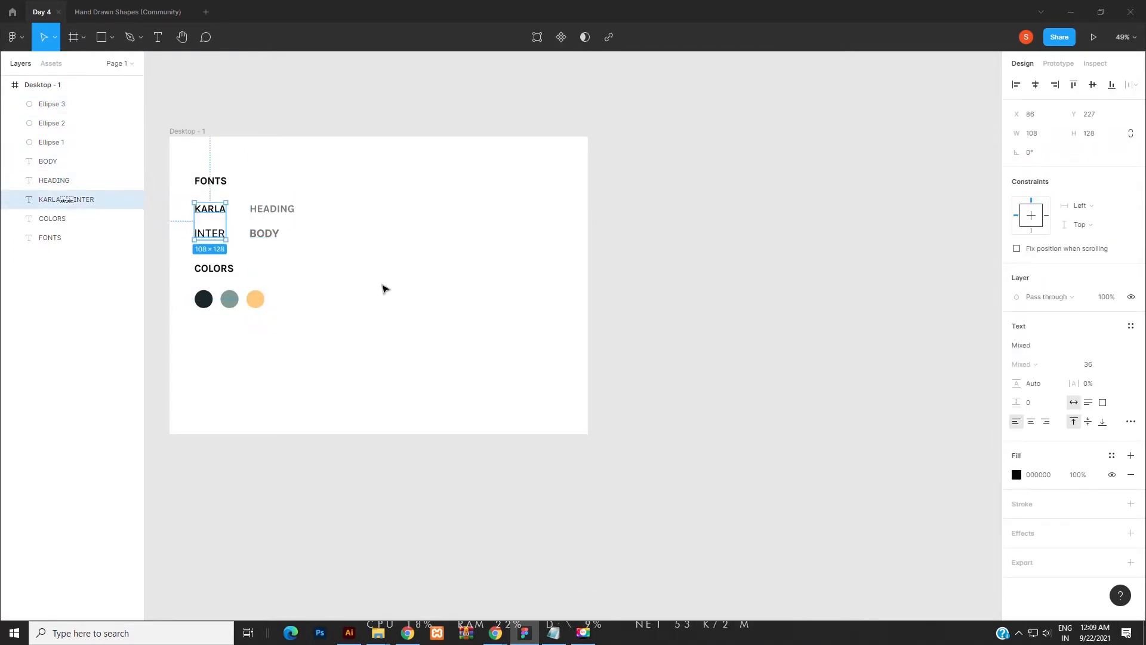
pyautogui.click(379, 289)
# Step: Add a 1440 × 1024 Desktop frame and place it beside the style guide frame, with their upper edges aligned
pyautogui.scroll(-1, 319, 280)
pyautogui.press('space')
pyautogui.moveTo(319, 280); pyautogui.dragTo(322, 256)
pyautogui.moveTo(528, 229); pyautogui.dragTo(453, 218)
pyautogui.click(84, 38)
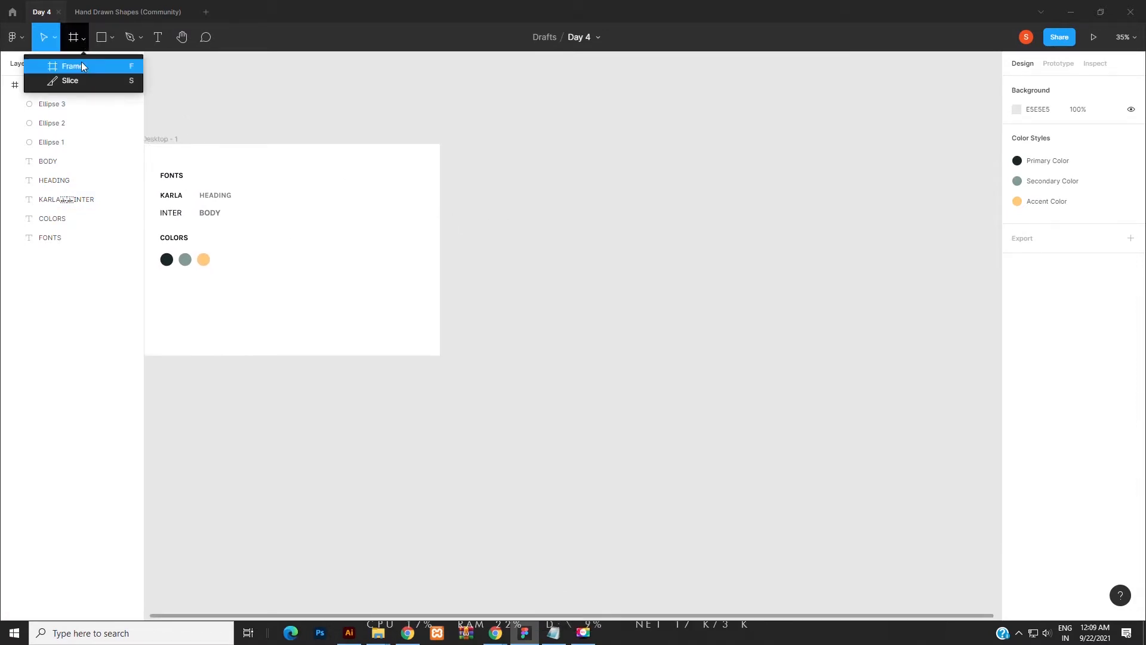
pyautogui.click(81, 66)
pyautogui.click(1020, 164)
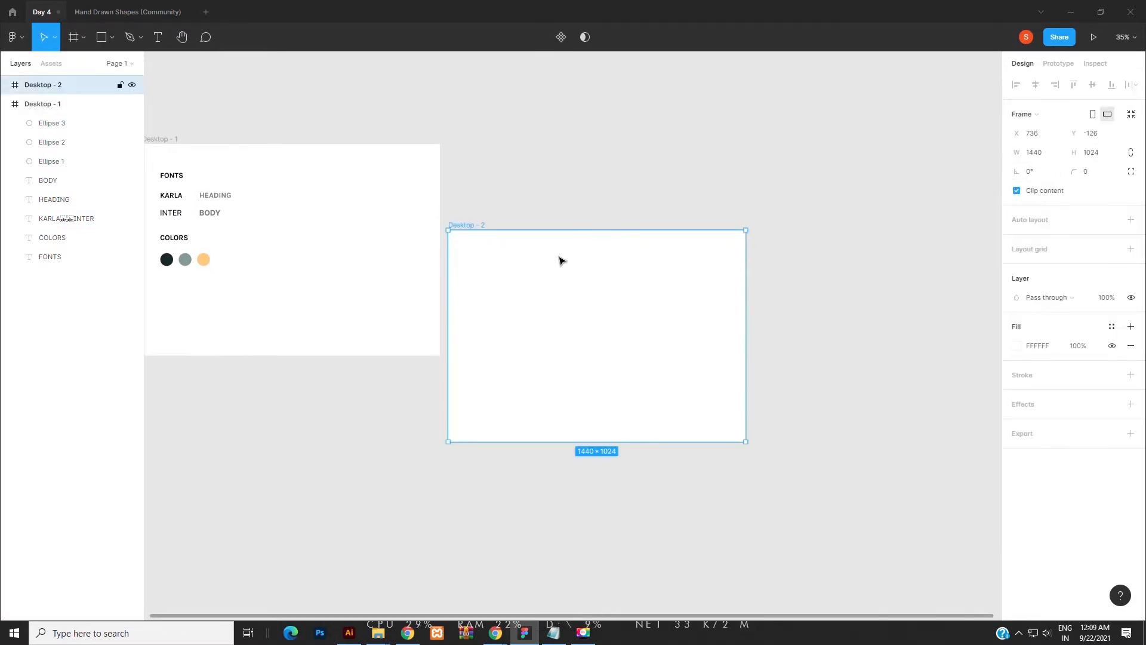
pyautogui.moveTo(476, 222); pyautogui.dragTo(481, 144)
# Step: Rename the new desktop frame "Yoga Header"
pyautogui.doubleClick(479, 141)
pyautogui.write('Yo')
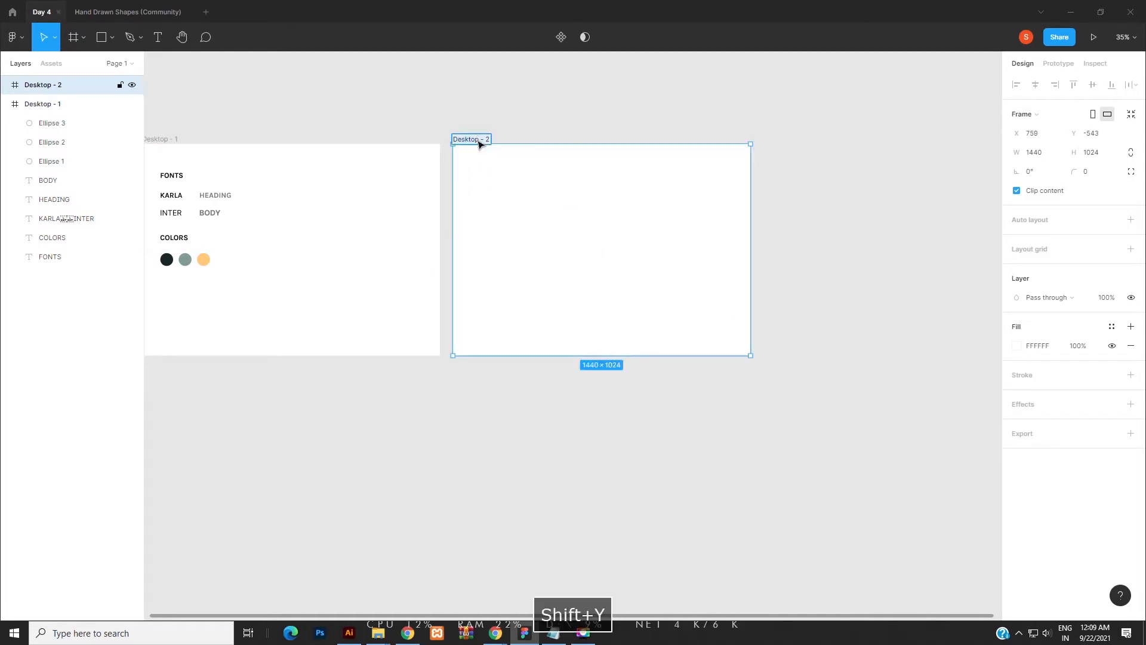
pyautogui.write('ga ')
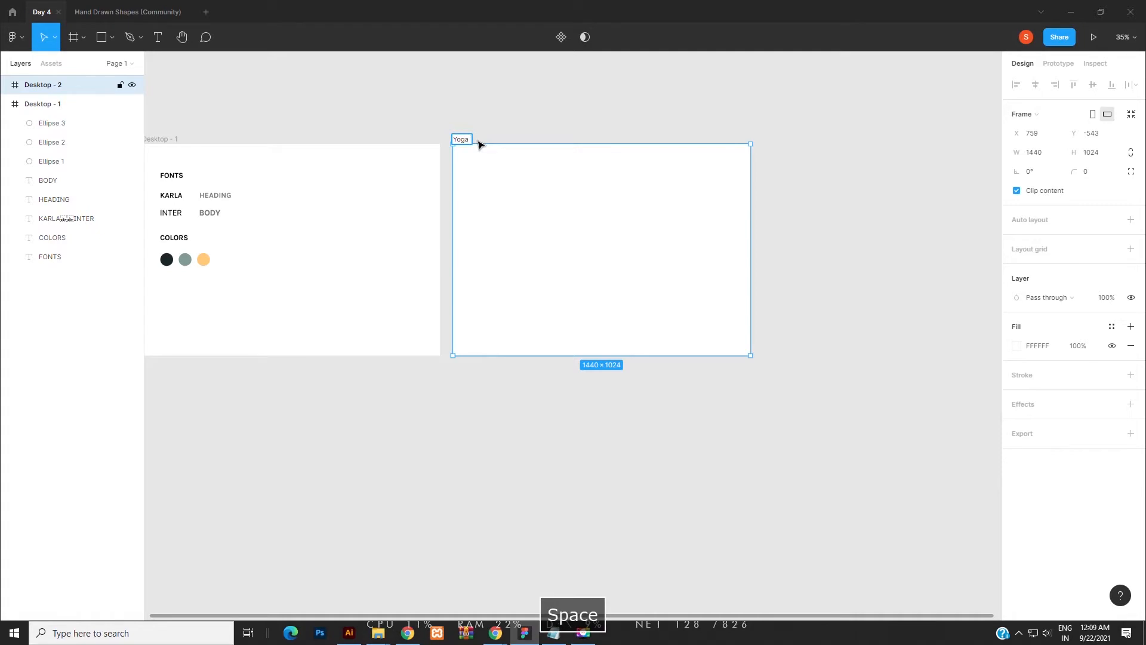
pyautogui.write('Header')
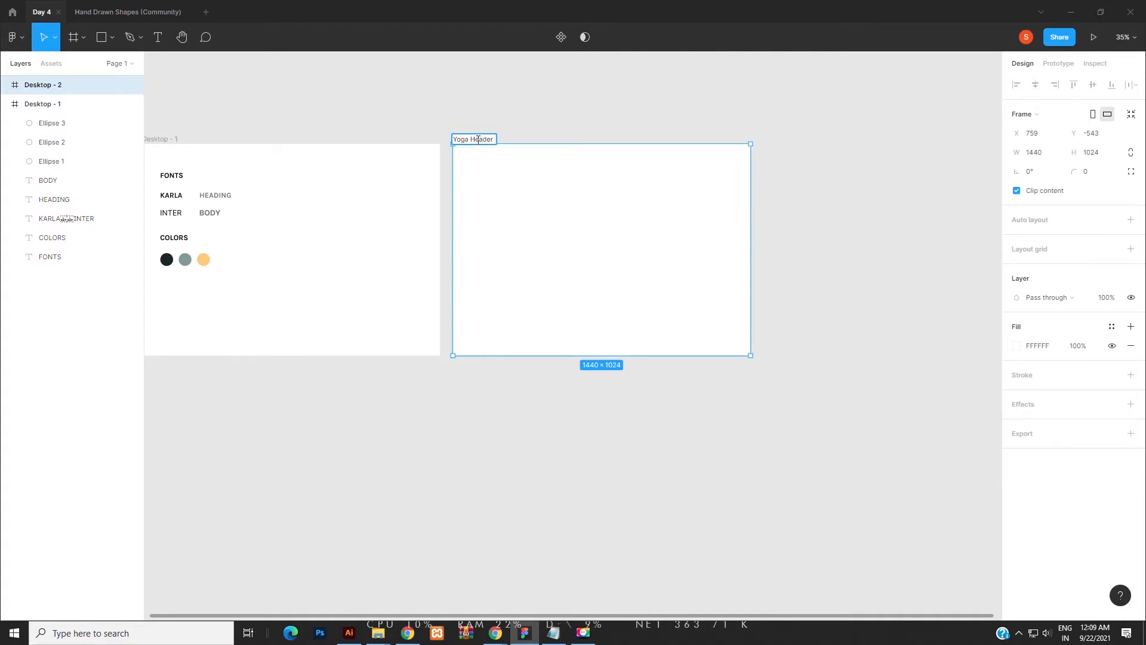
pyautogui.press('Return')
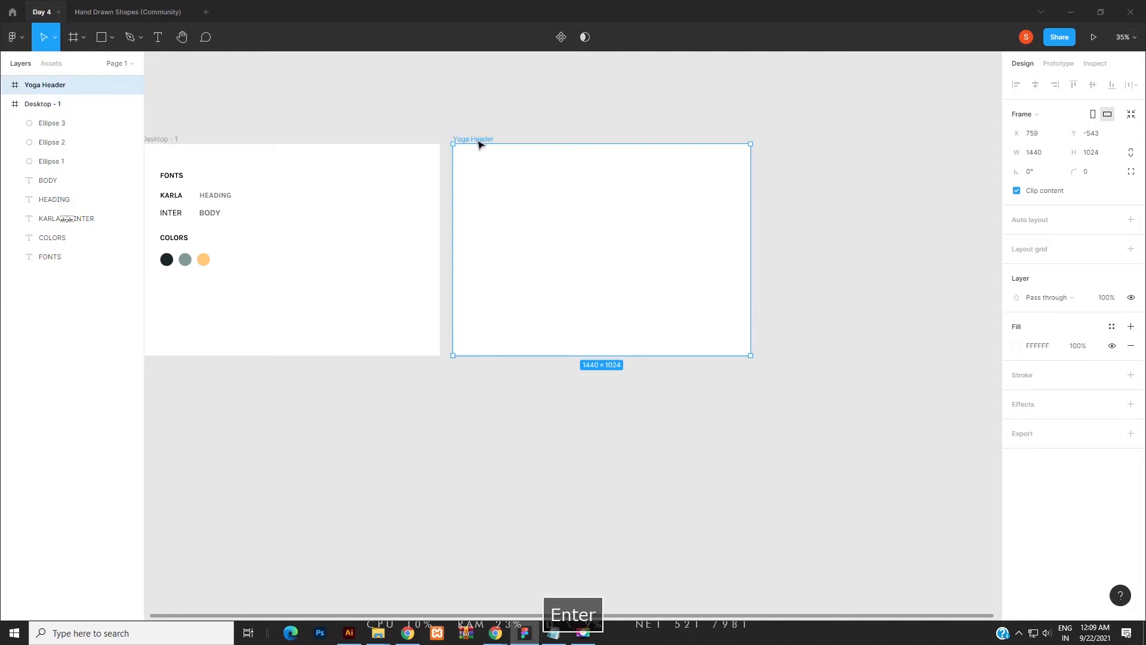
pyautogui.click(484, 132)
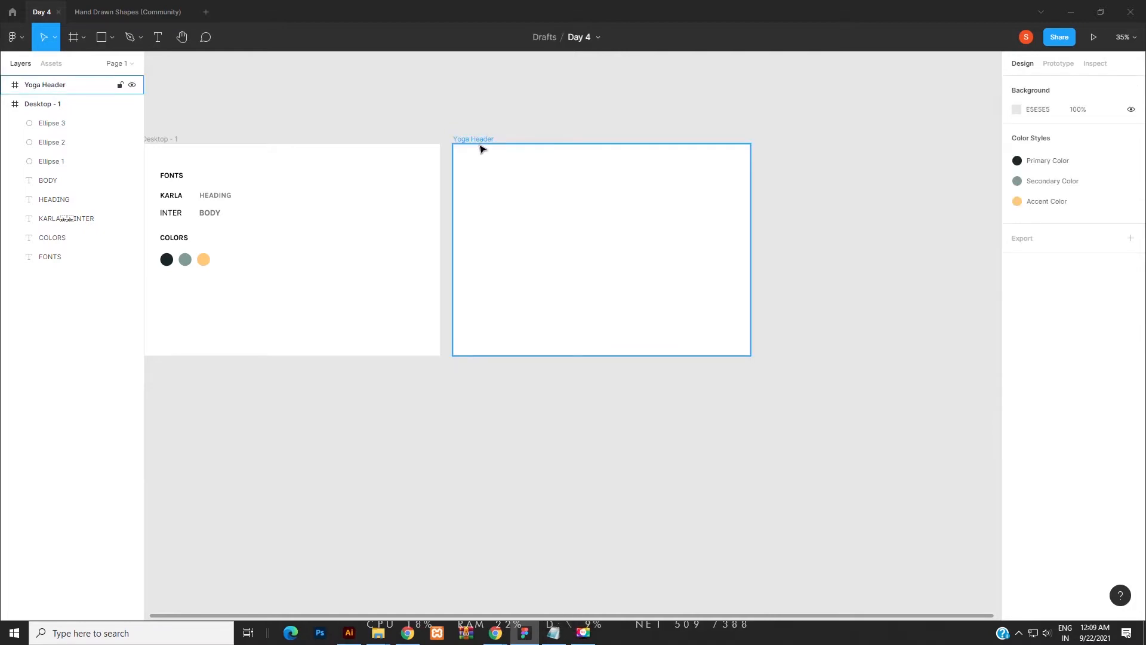
# Step: Replace the Yoga Header frame's white fill with the Secondary Color style
pyautogui.click(481, 141)
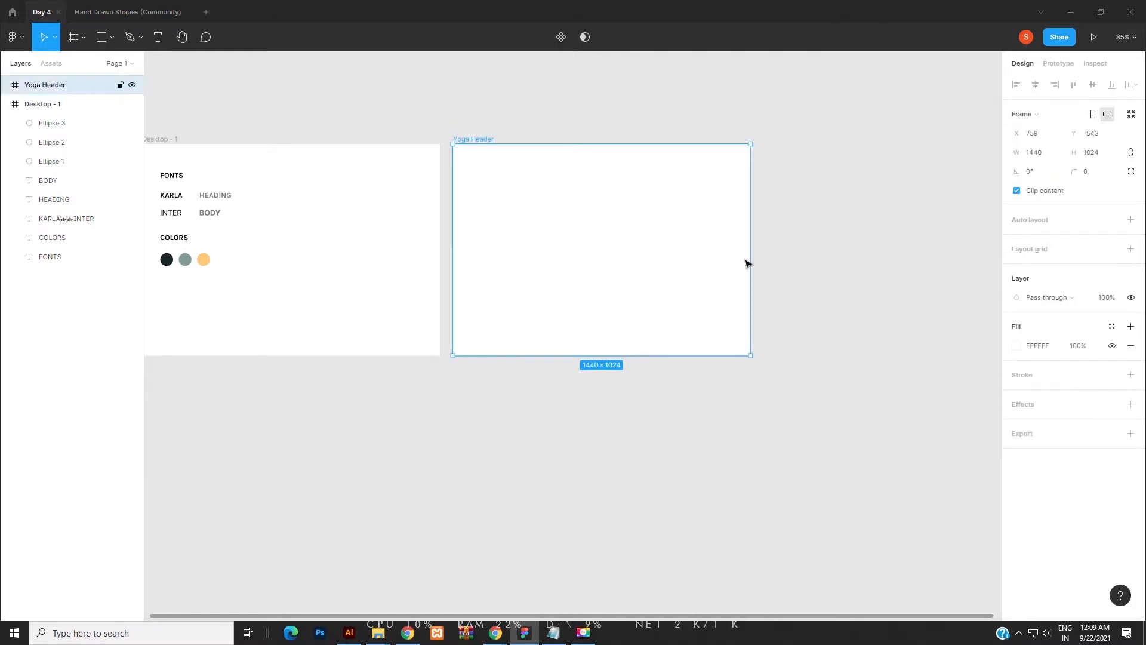
pyautogui.click(1131, 346)
pyautogui.click(1111, 328)
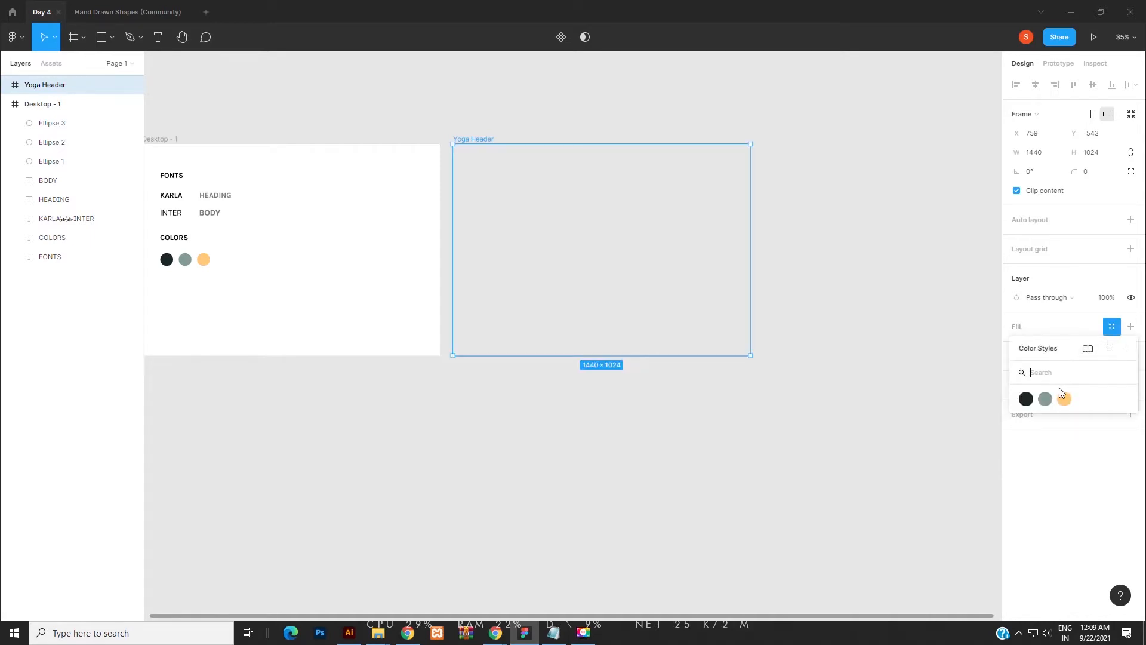
pyautogui.click(1045, 398)
pyautogui.click(803, 261)
# Step: Add the text "YOGEE" near the upper-left corner of the Yoga Header frame
pyautogui.keyDown('ctrl'); pyautogui.scroll(5, 483, 173); pyautogui.keyUp('ctrl')
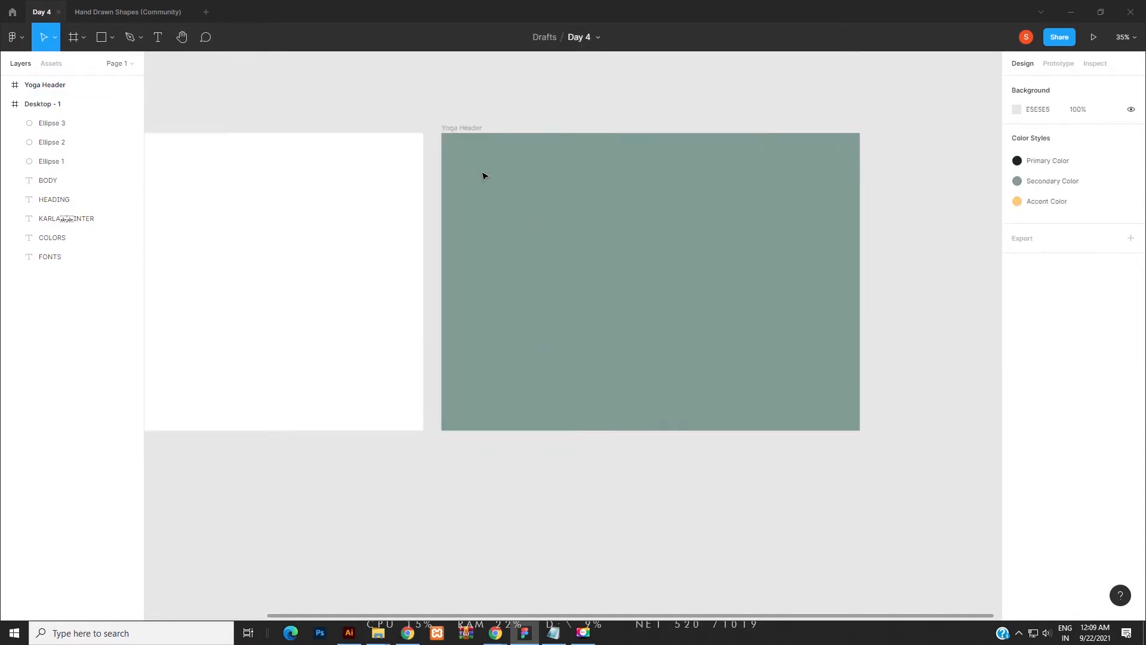
pyautogui.press('t')
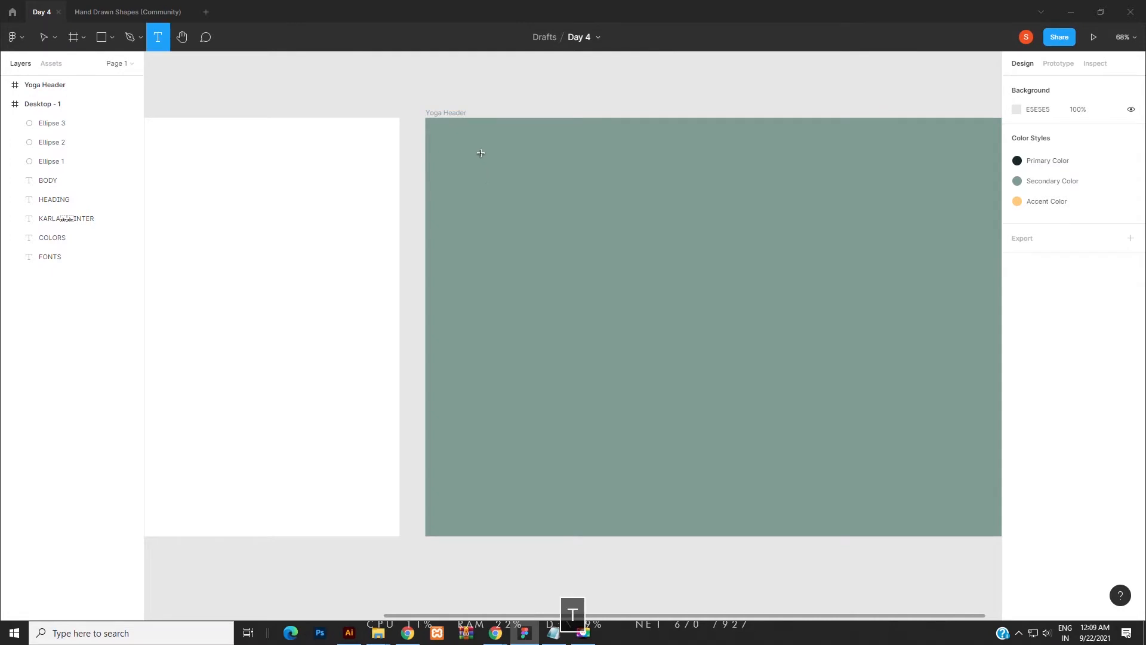
pyautogui.click(481, 155)
pyautogui.write('YOGEE')
pyautogui.press('Escape')
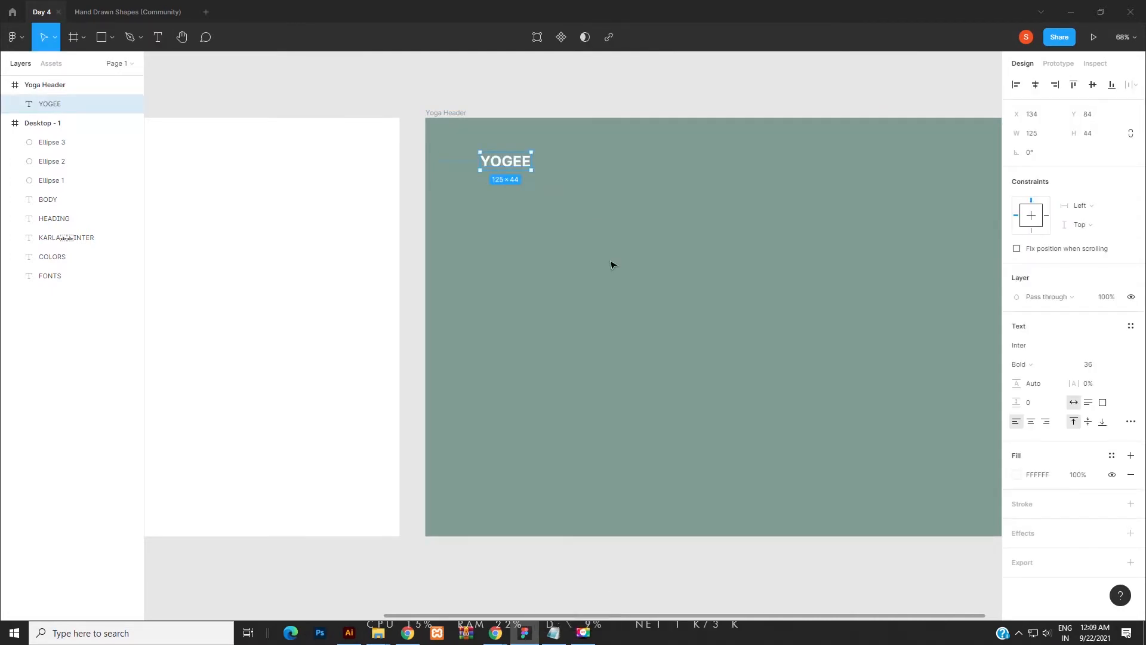
# Step: Change the font of the YOGEE text to Karla
pyautogui.click(1031, 351)
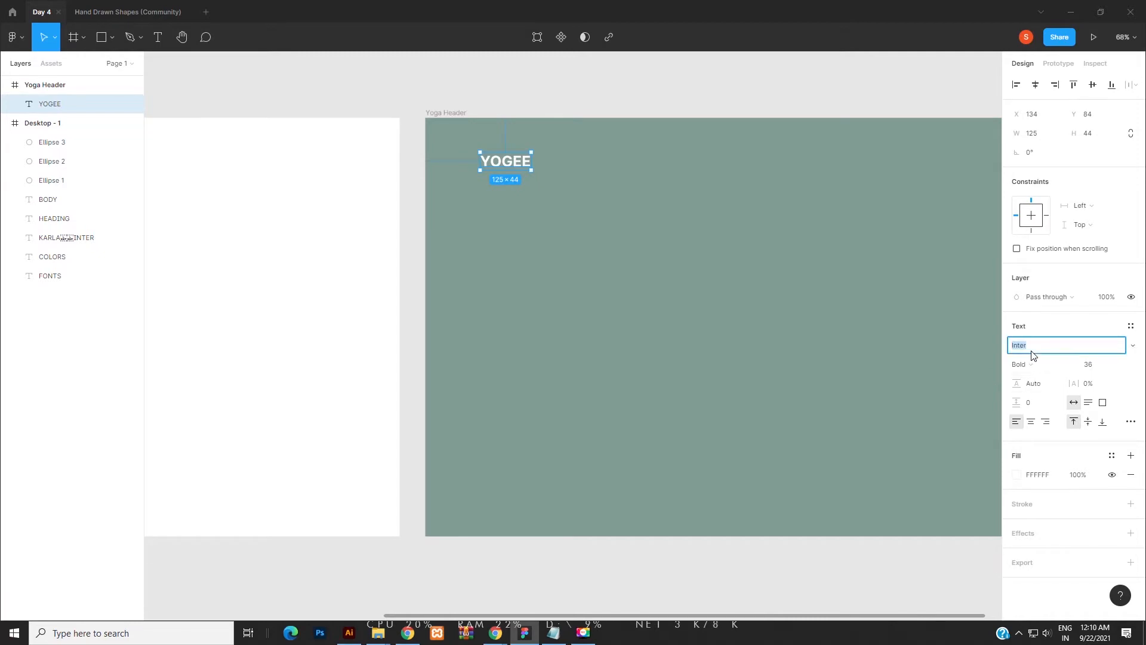
pyautogui.write('Karla')
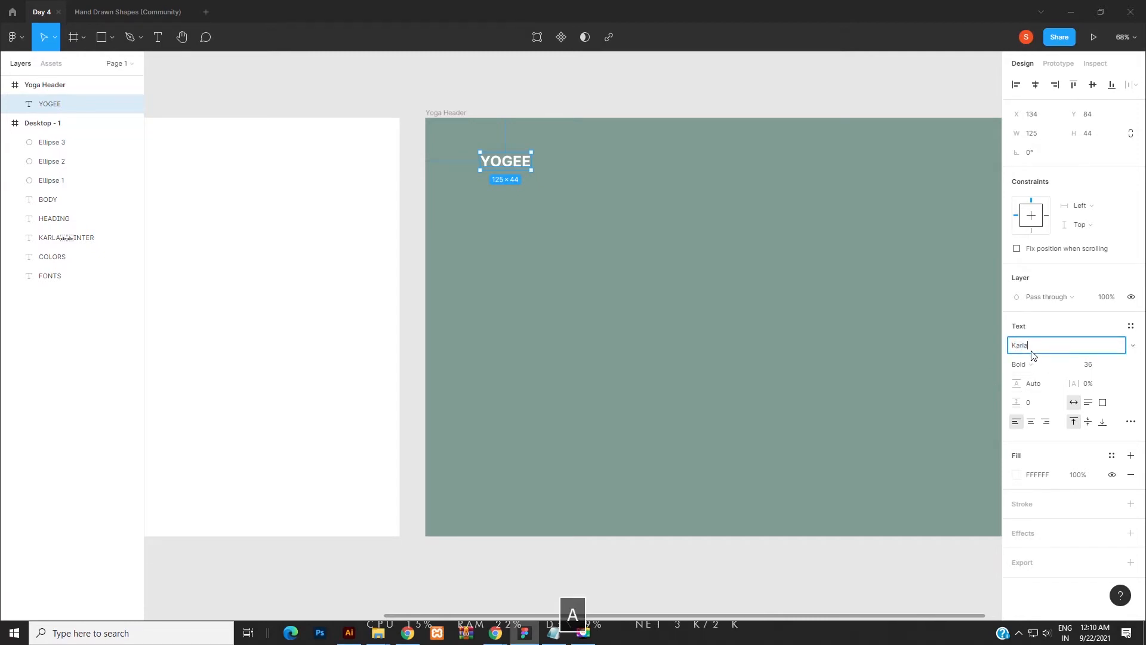
pyautogui.press('Return')
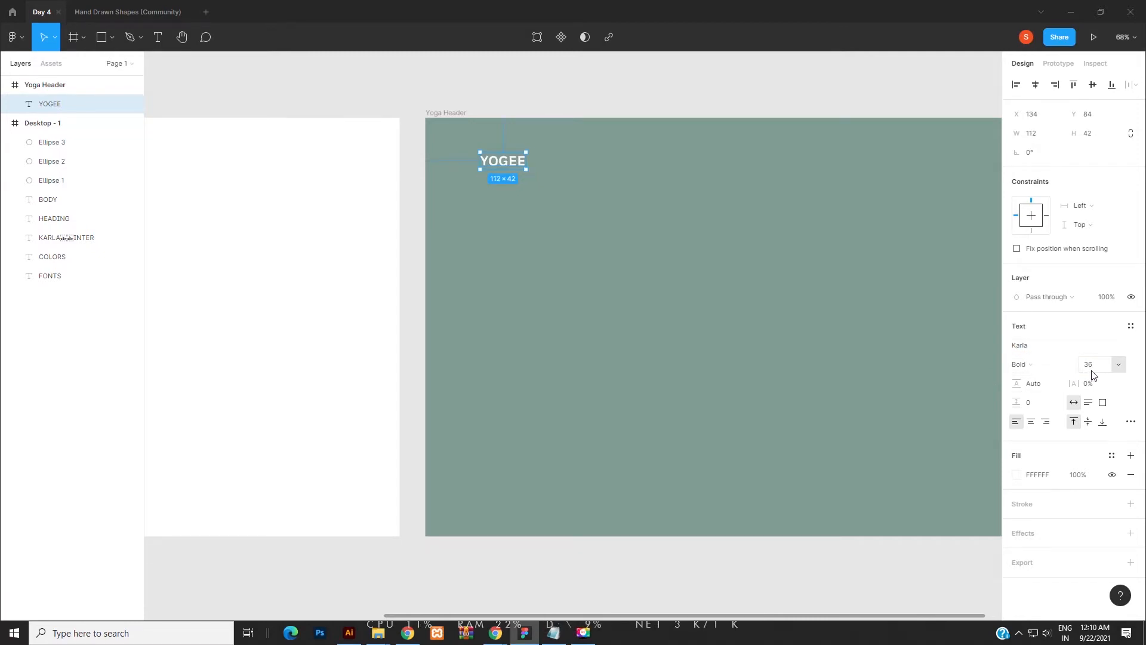
# Step: Move the YOGEE text closer to the frame's upper-left corner, at X 60 and Y 34
pyautogui.moveTo(506, 157); pyautogui.dragTo(479, 141)
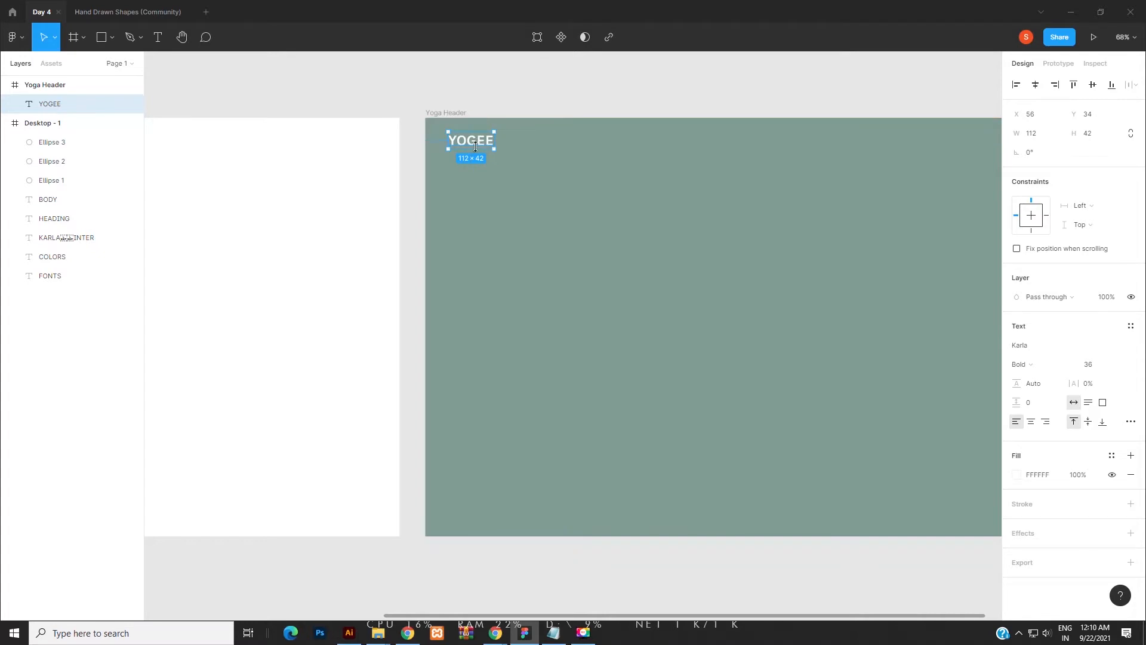
pyautogui.press('Right')
pyautogui.press('Right')
pyautogui.press('Right')
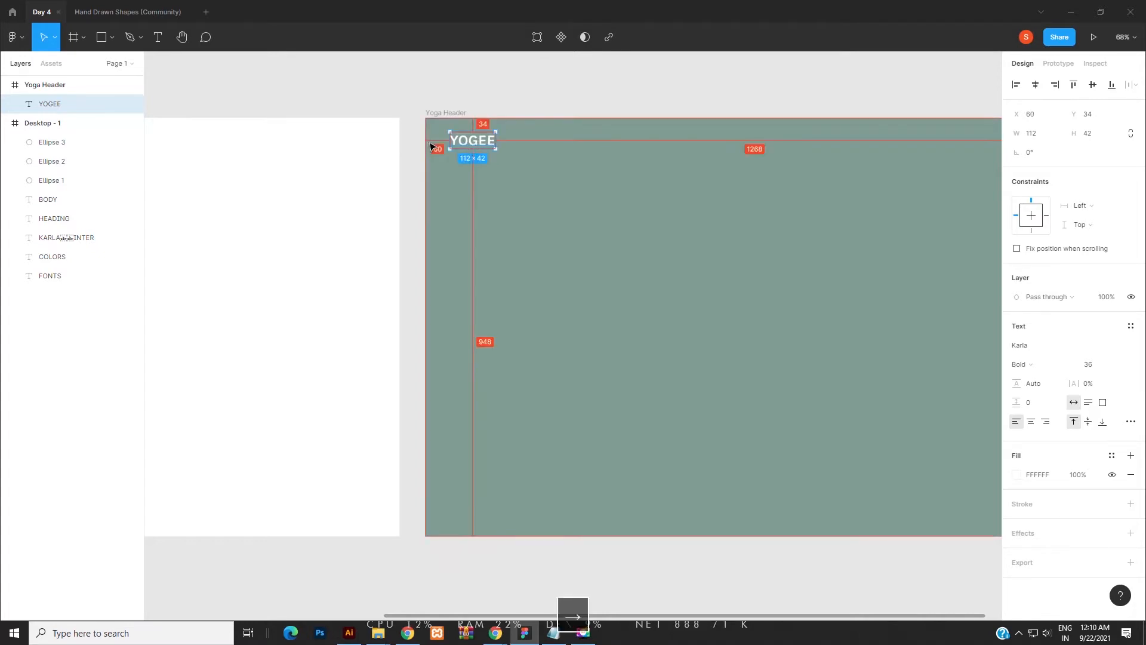
pyautogui.scroll(1, 486, 158)
pyautogui.scroll(5, 486, 161)
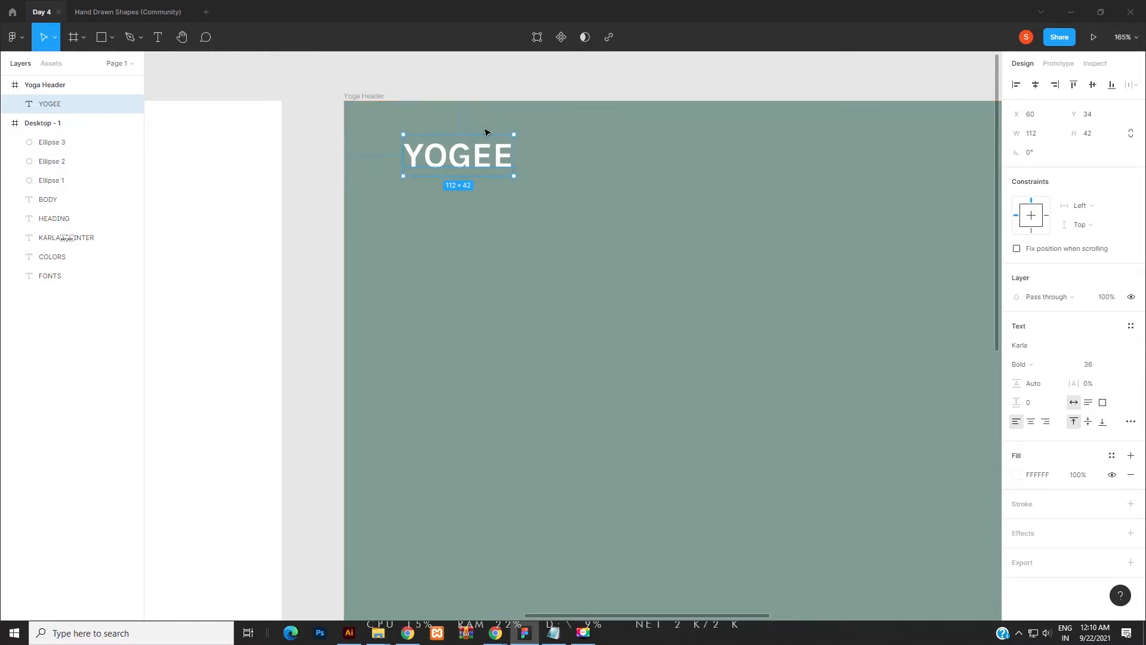
# Step: Nudge the YOGEE text down to Y 40
pyautogui.press('Down')
pyautogui.press('Down')
pyautogui.press('Down')
pyautogui.press('Down')
pyautogui.press('Down')
pyautogui.press('Down')
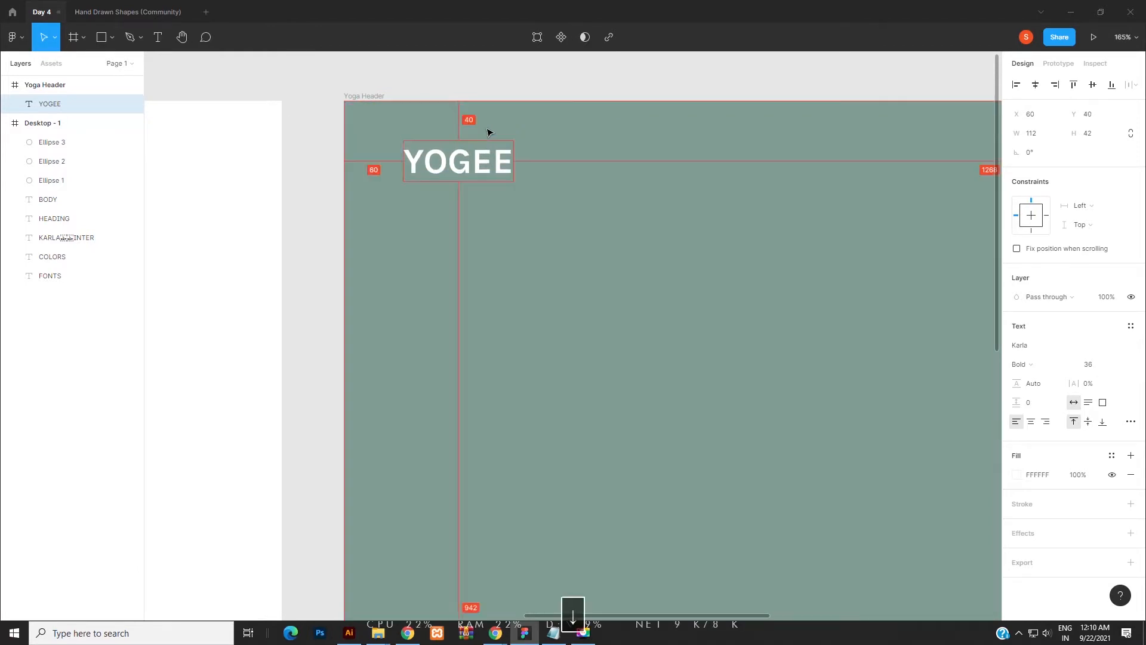
# Step: Duplicate the YOGEE text and place the copy near the frame's upper-right corner, at X 1280 and Y 40
pyautogui.scroll(-6, 488, 132)
pyautogui.hscroll(3, 478, 179)
pyautogui.press('space')
pyautogui.hotkey('ctrl', 'c')
pyautogui.hotkey('ctrl', 'v')
pyautogui.moveTo(358, 171); pyautogui.dragTo(714, 172)
pyautogui.press('alt')
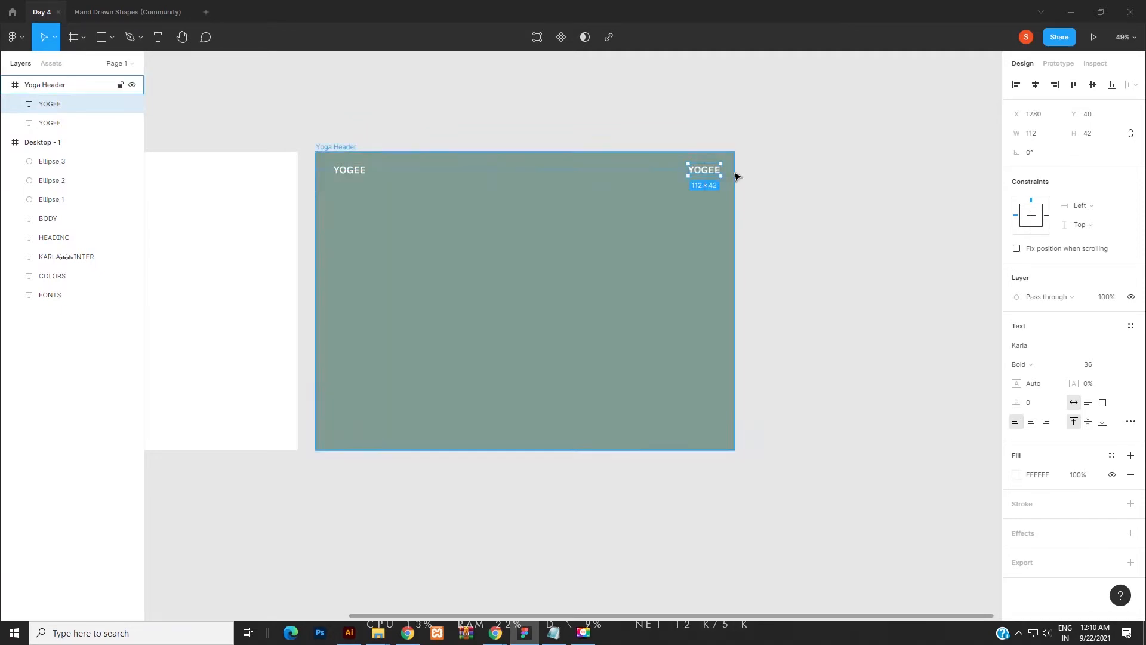
# Step: Nudge the YOGEE copy left to X 1268, leaving a 60 px margin to the frame's right edge
pyautogui.scroll(2, 723, 172)
pyautogui.press('Left')
pyautogui.press('Left')
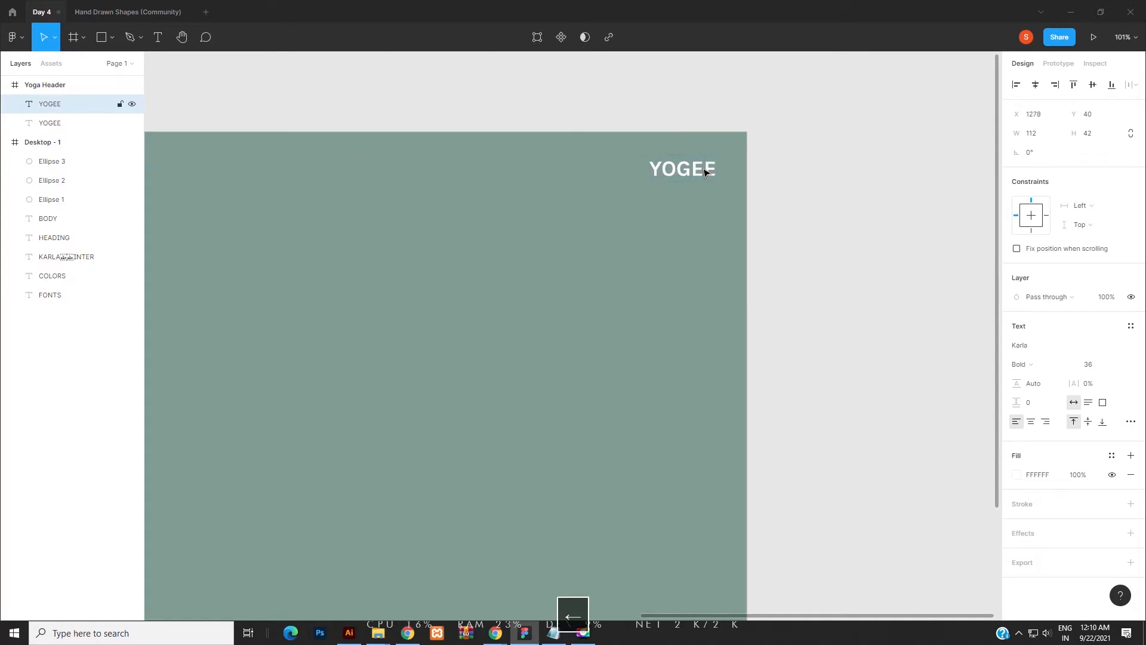
pyautogui.hotkey('shift', 'Left')
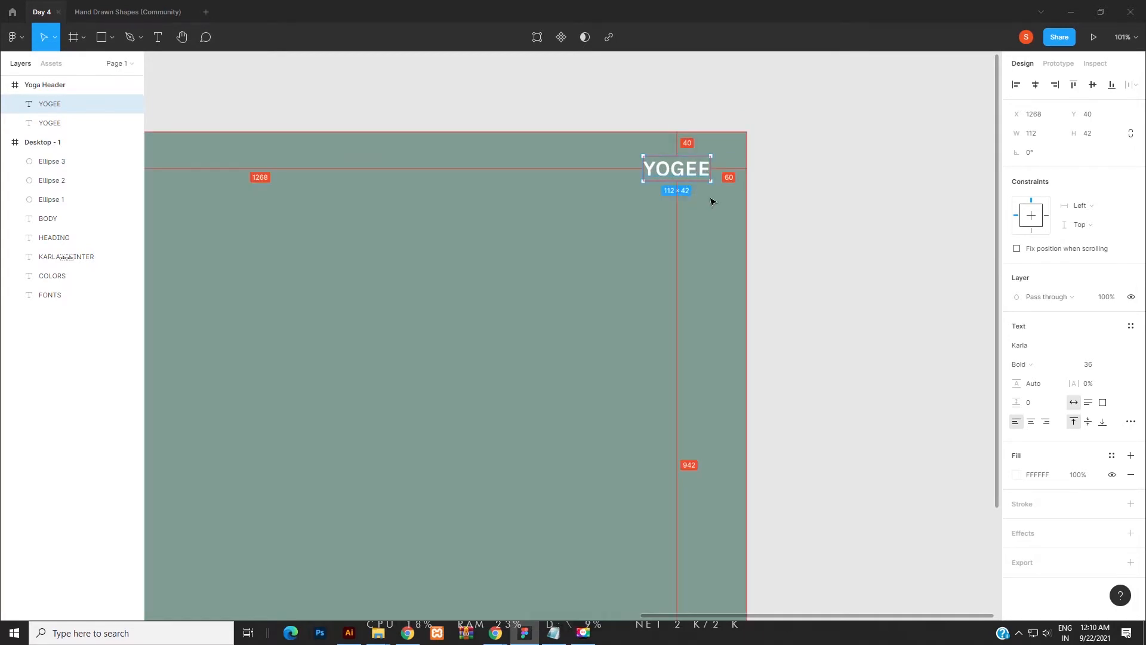
# Step: Change the YOGEE copy's wording to "MENU" and set its font size to 18
pyautogui.doubleClick(671, 173)
pyautogui.write('MEN')
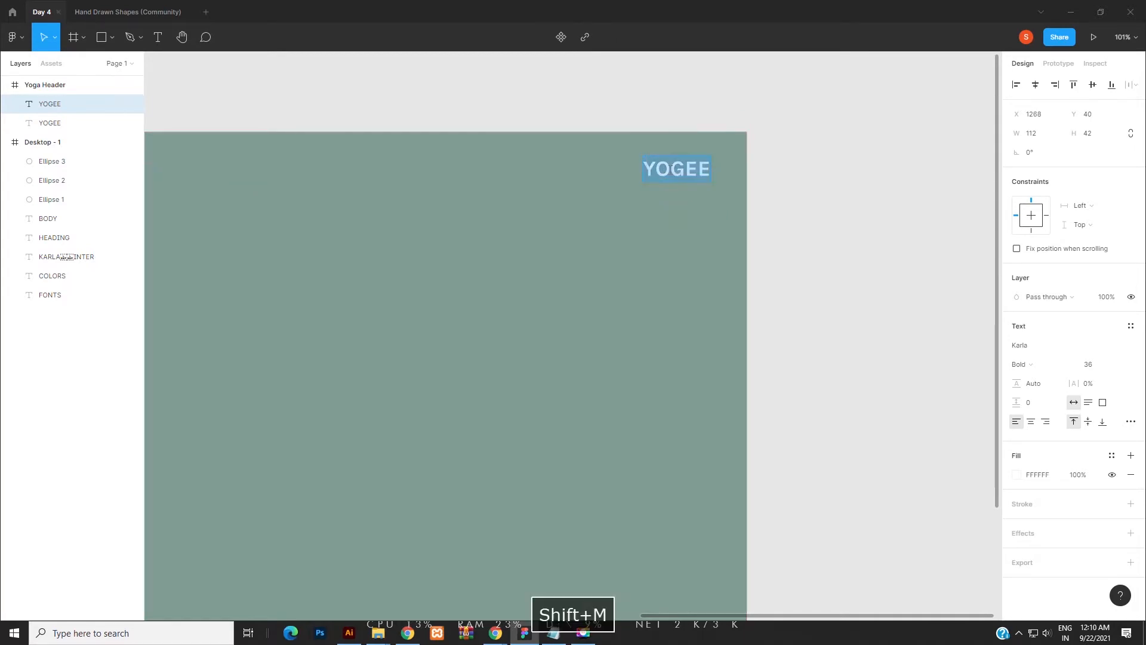
pyautogui.write('U')
pyautogui.press('Escape')
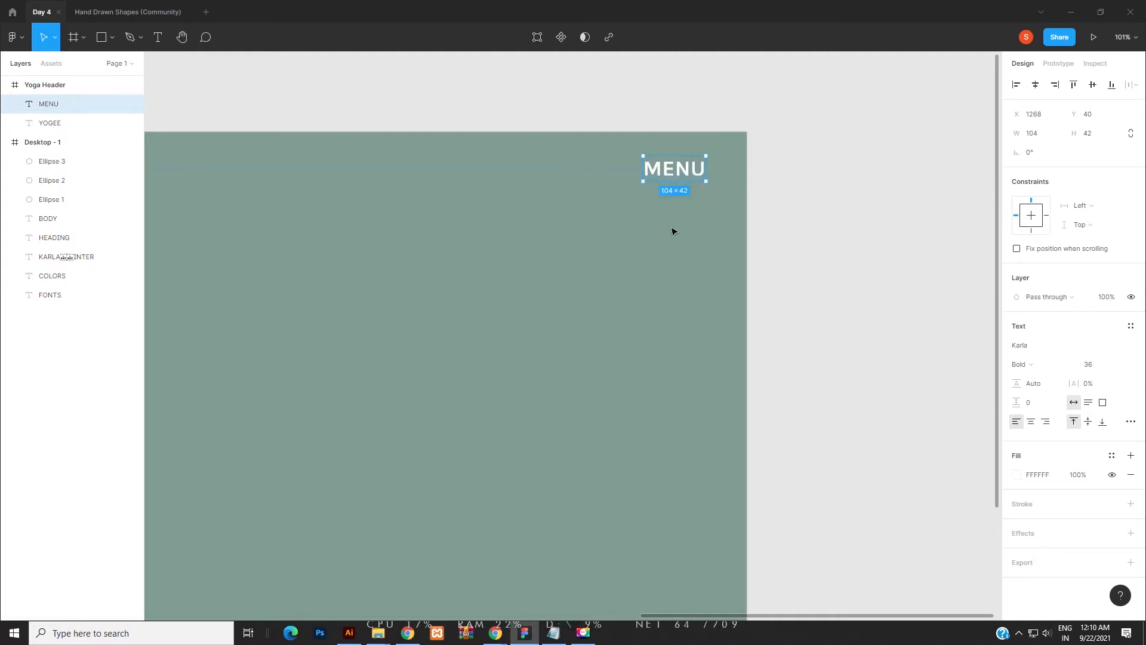
pyautogui.click(1095, 373)
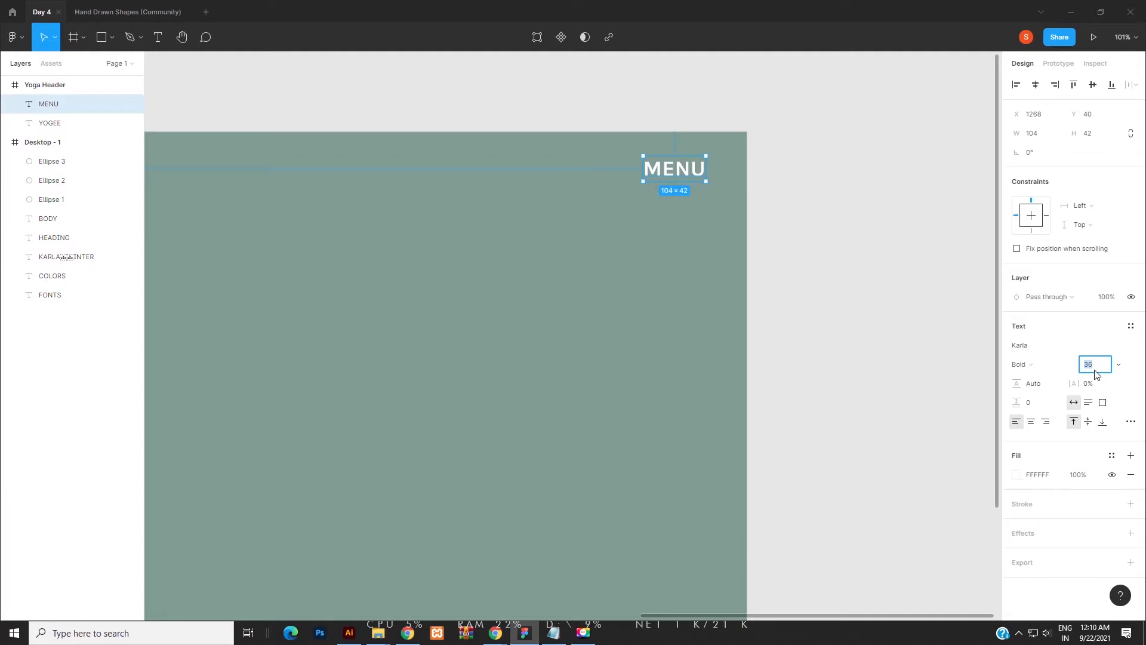
pyautogui.write('18')
pyautogui.press('Return')
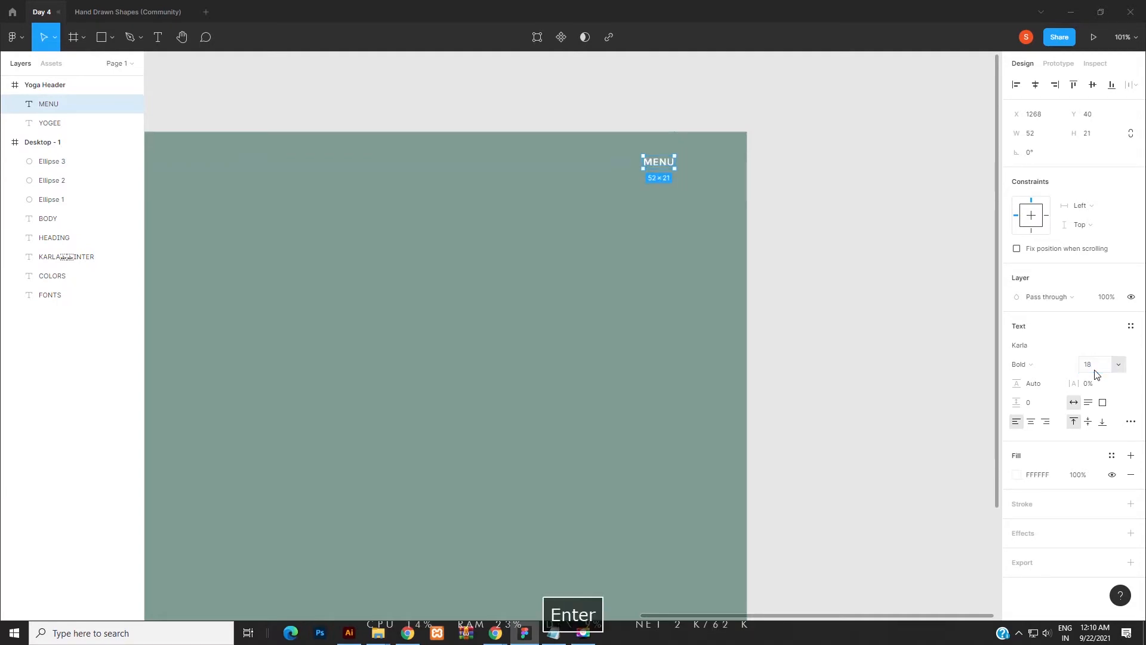
# Step: Move the MENU text right, to X 1328 and Y 40, restoring the 60 px right margin
pyautogui.scroll(5, 687, 174)
pyautogui.moveTo(627, 154); pyautogui.dragTo(725, 154)
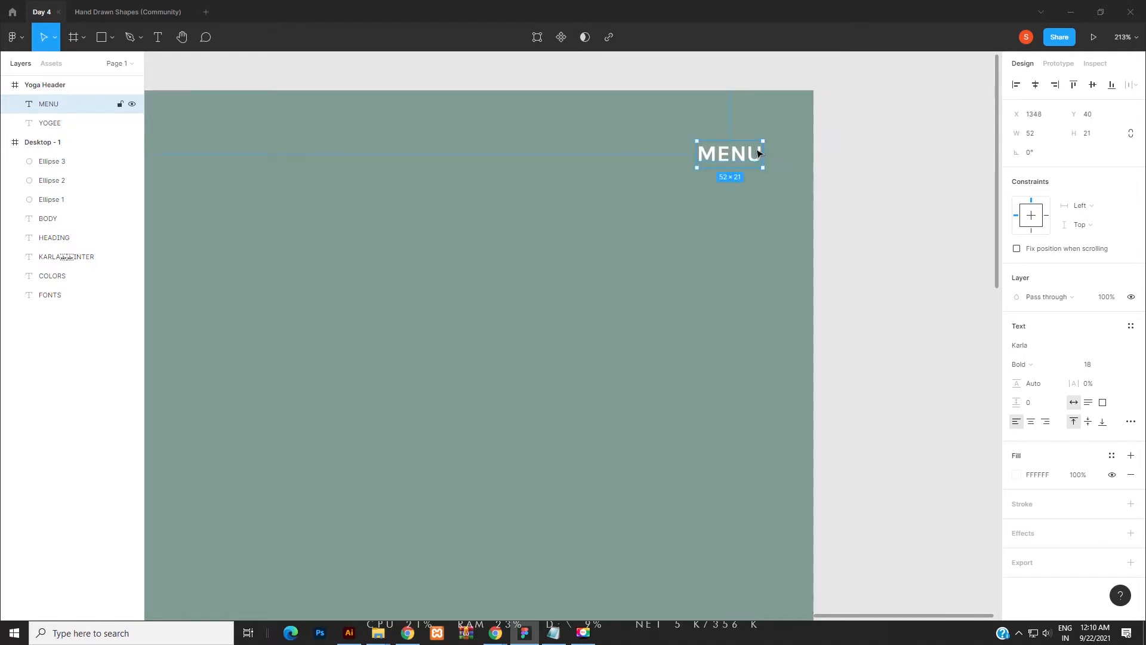
pyautogui.hotkey('shift', 'Left')
pyautogui.hotkey('shift', 'Left')
pyautogui.scroll(-1, 739, 199)
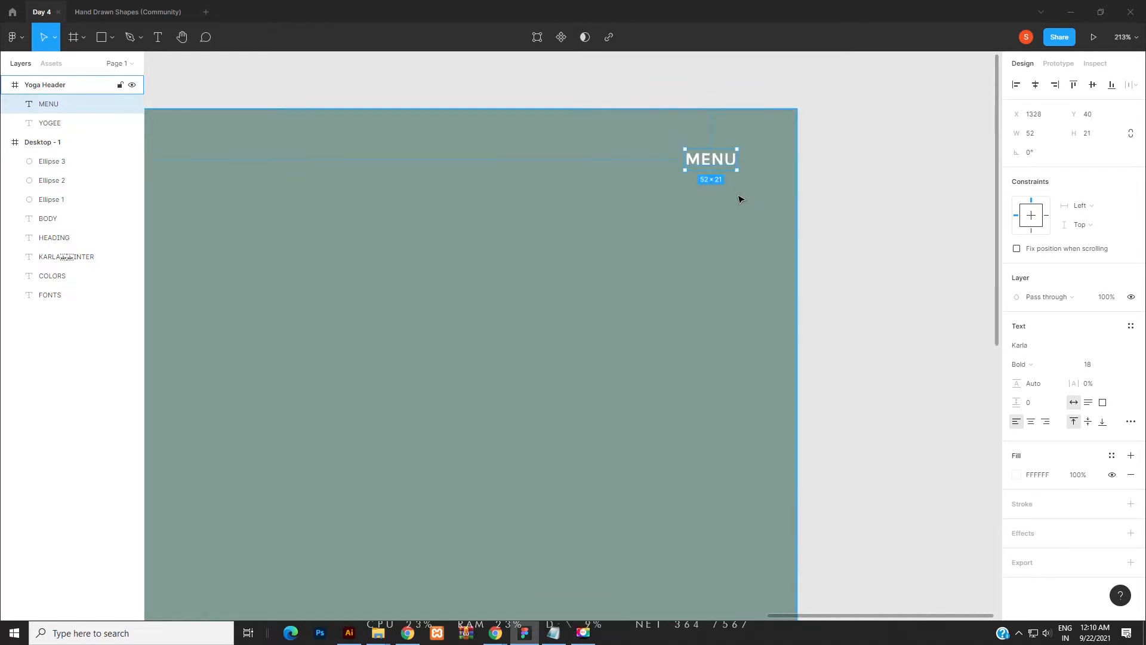
# Step: Align the MENU and YOGEE texts on their vertical centers
pyautogui.scroll(-5, 739, 199)
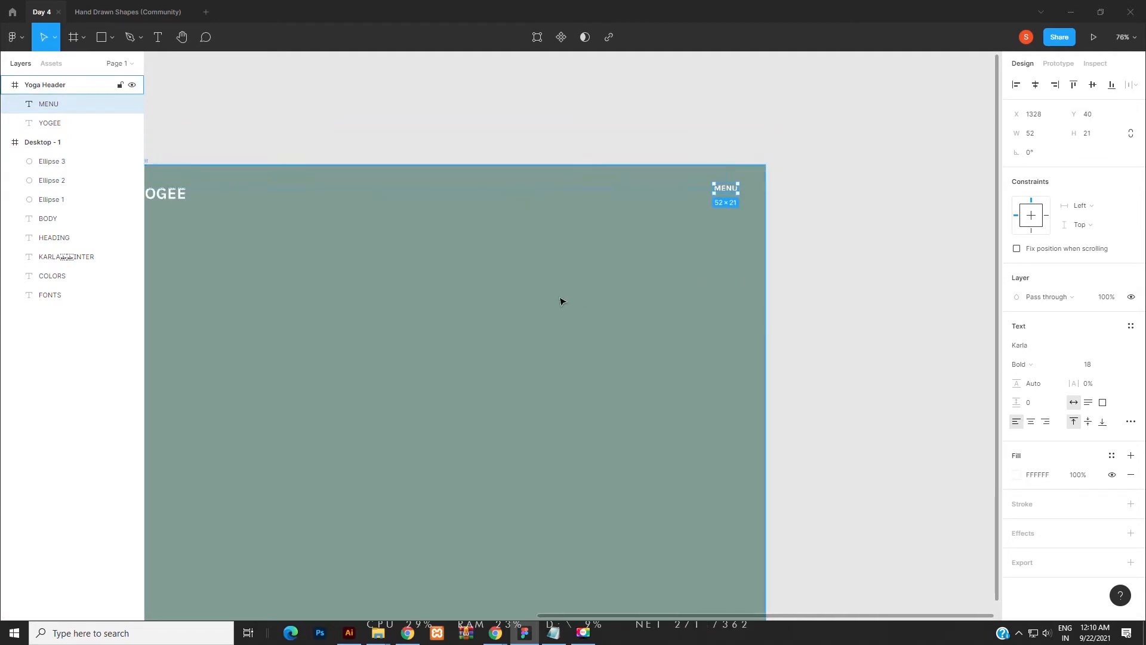
pyautogui.scroll(-1, 561, 300)
pyautogui.keyDown('shift'); pyautogui.click(230, 206); pyautogui.keyUp('shift')
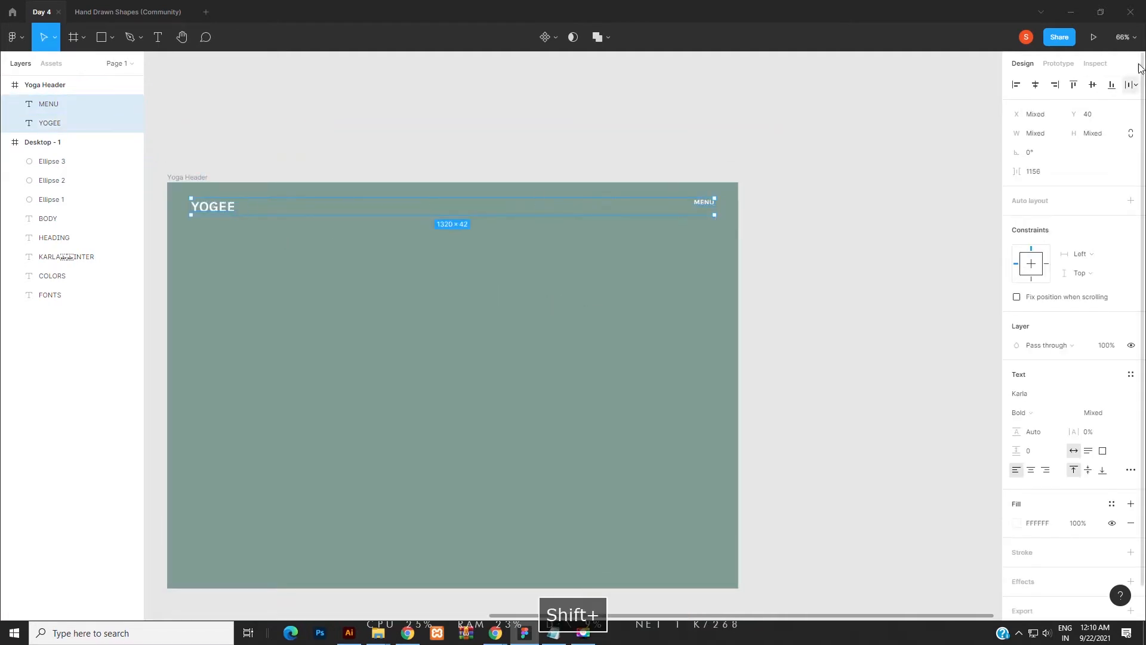
pyautogui.click(1092, 84)
pyautogui.click(821, 236)
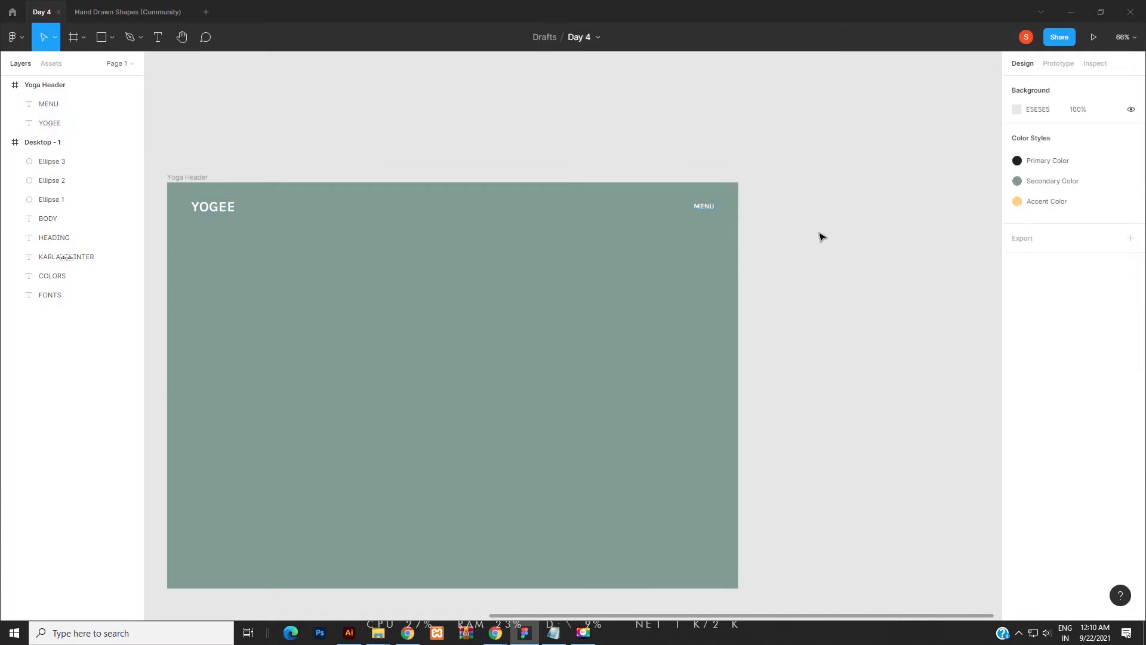
# Step: Add the headline text "CLAM YOURself and your Mind with our online classes" below the YOGEE text in the Yoga Header frame
pyautogui.scroll(2, 621, 212)
pyautogui.scroll(-2, 632, 207)
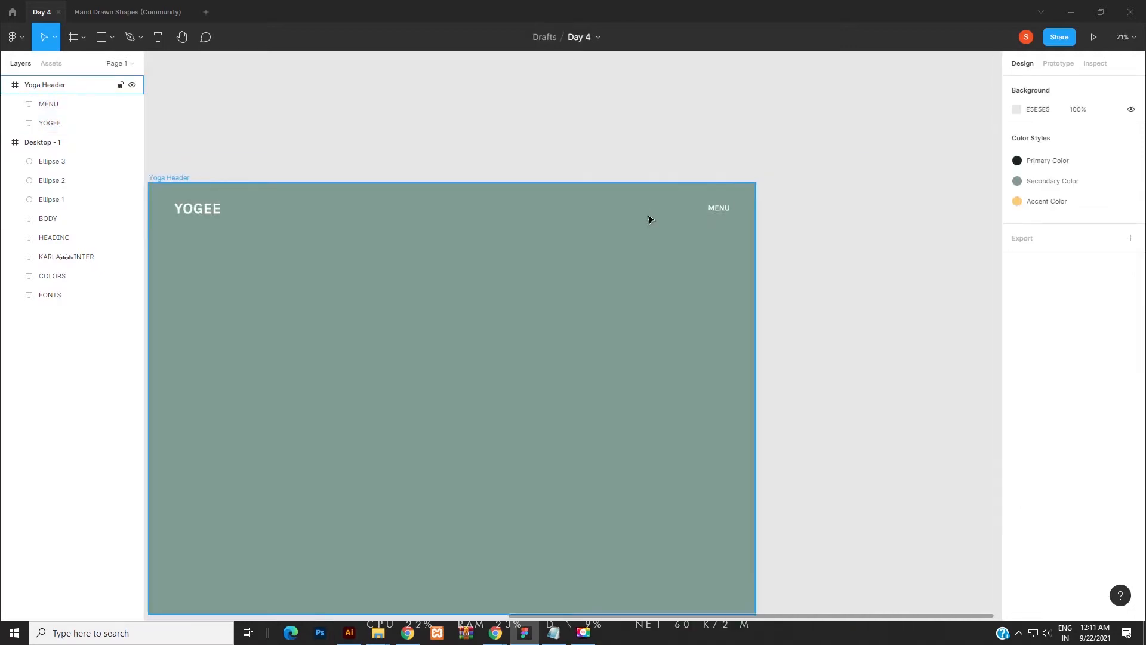
pyautogui.scroll(-1, 649, 218)
pyautogui.press('space')
pyautogui.moveTo(509, 275); pyautogui.dragTo(576, 232)
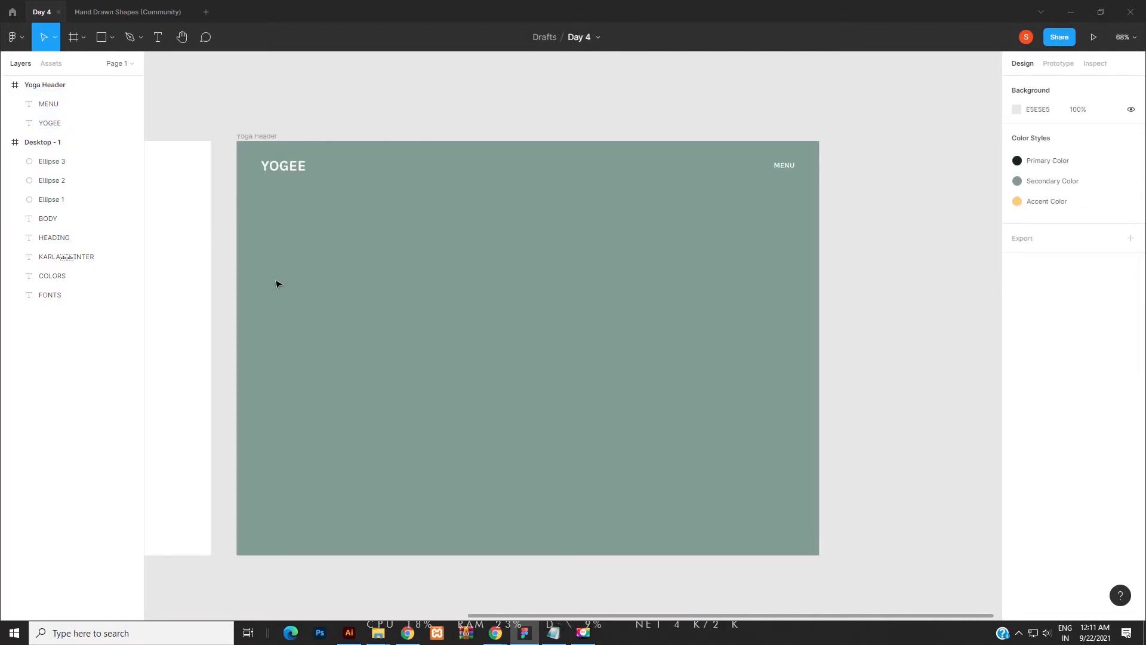
pyautogui.press('t')
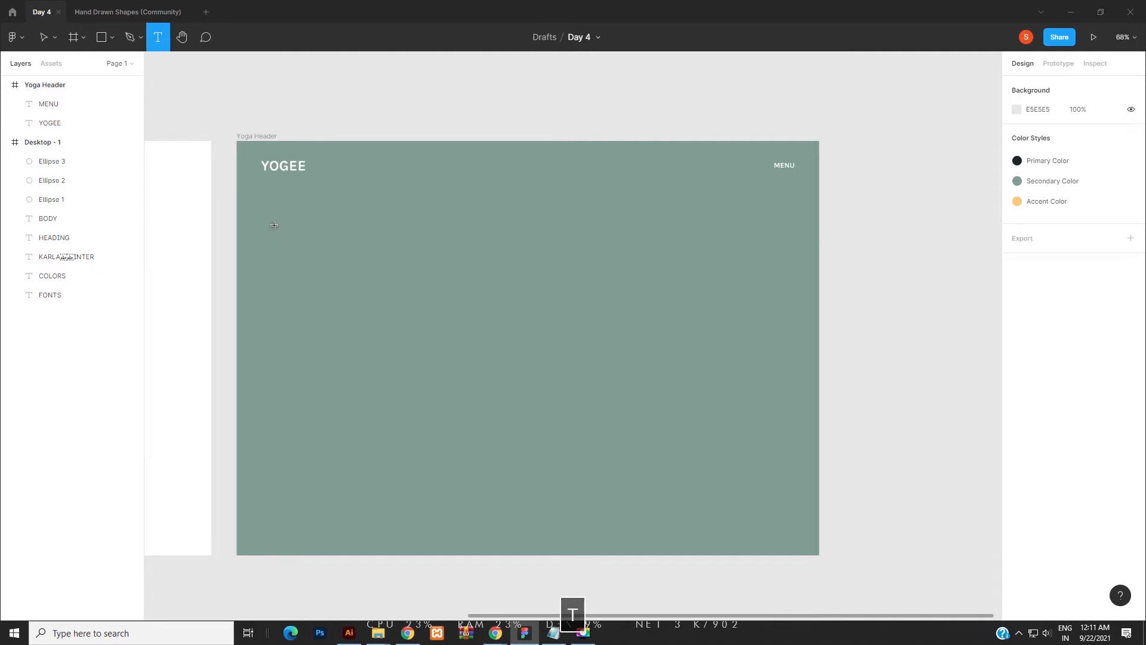
pyautogui.click(276, 245)
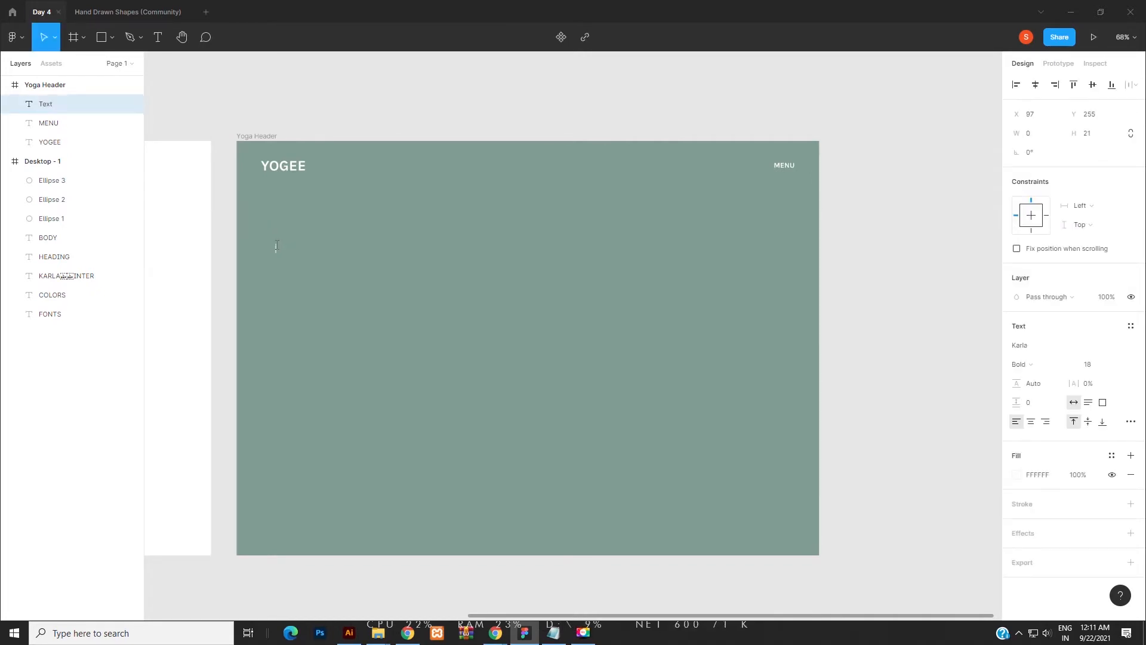
pyautogui.write('CLAM YO')
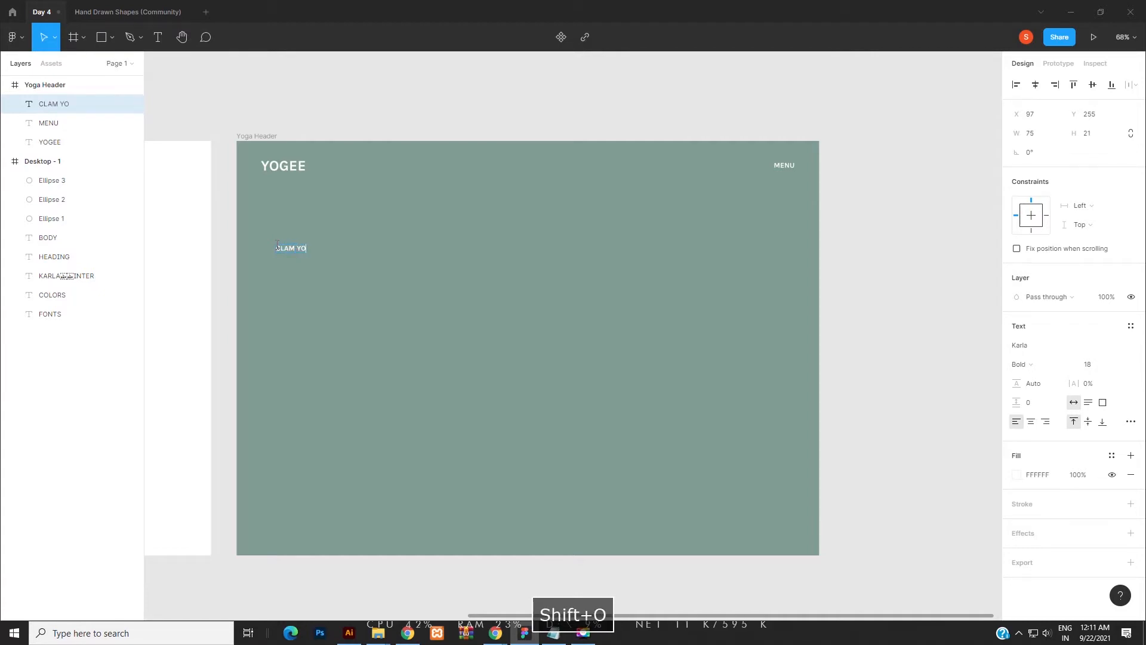
pyautogui.write('UDERL')
pyautogui.press('BackSpace')
pyautogui.press('BackSpace')
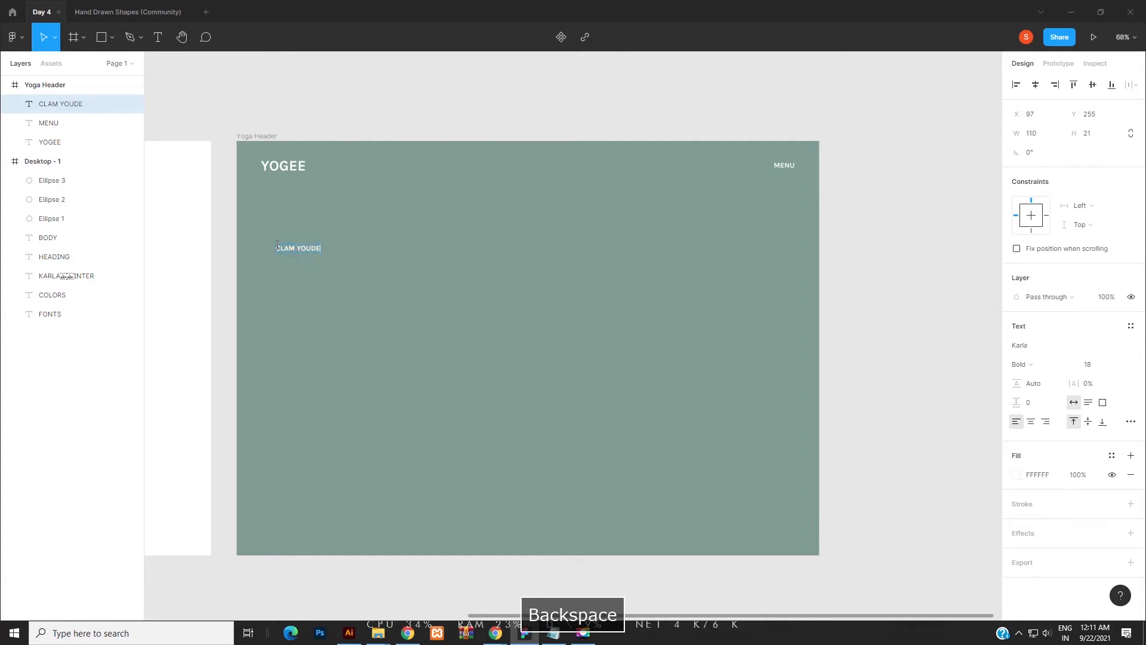
pyautogui.write('Rself ')
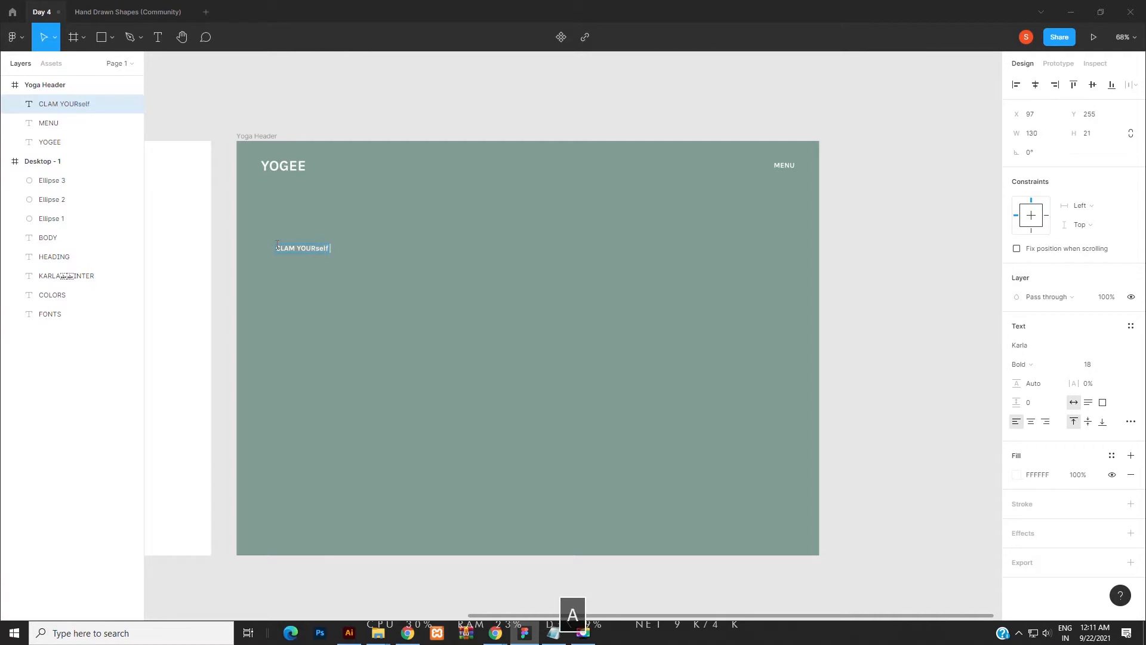
pyautogui.write('and yout')
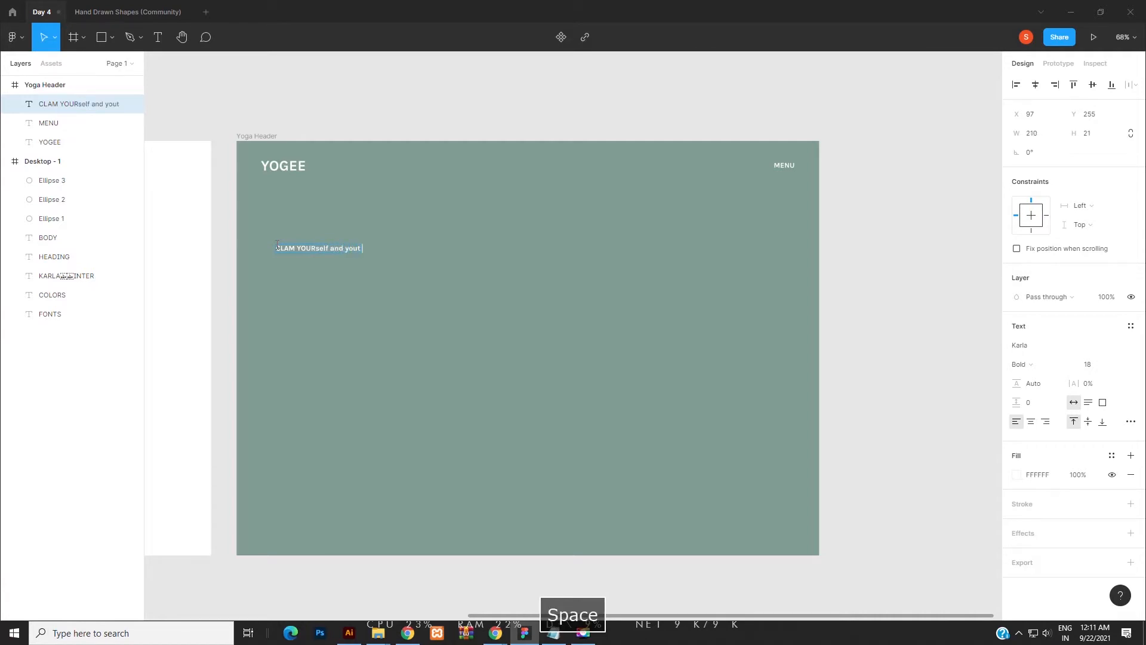
pyautogui.write('r bidy with')
pyautogui.press('BackSpace')
pyautogui.press('BackSpace')
pyautogui.press('BackSpace')
pyautogui.press('BackSpace')
pyautogui.press('BackSpace')
pyautogui.press('BackSpace')
pyautogui.press('BackSpace')
pyautogui.press('BackSpace')
pyautogui.press('BackSpace')
pyautogui.press('BackSpace')
pyautogui.press('BackSpace')
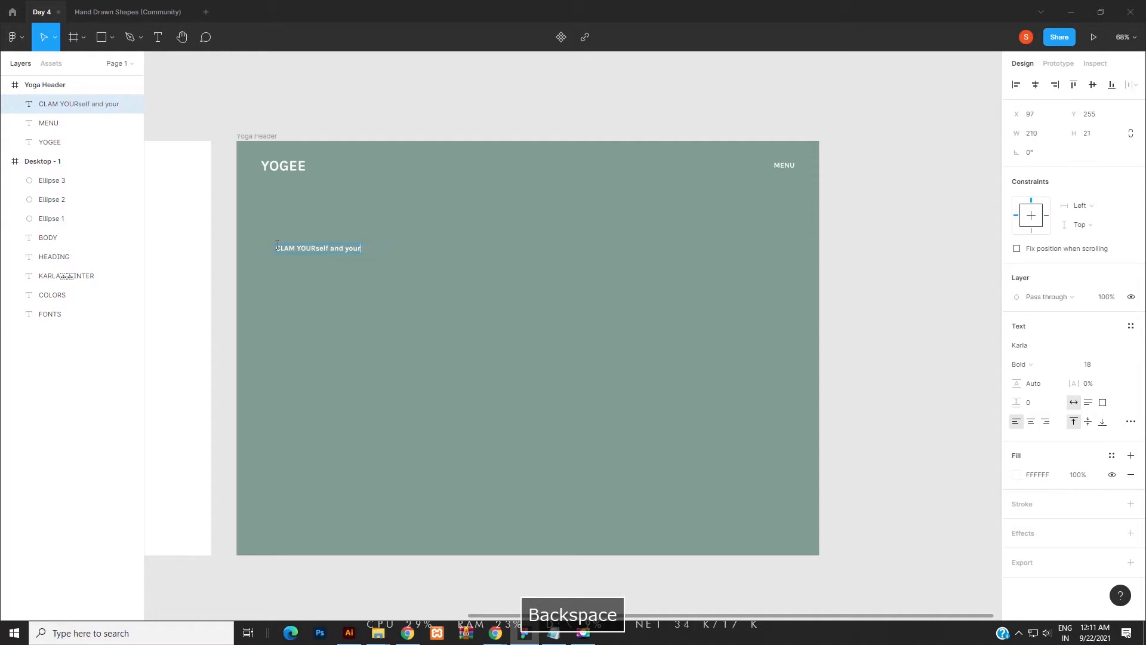
pyautogui.write('your Min')
pyautogui.write('d with o')
pyautogui.write('ur oi')
pyautogui.press('BackSpace')
pyautogui.write('in')
pyautogui.press('BackSpace')
pyautogui.write('nline cla')
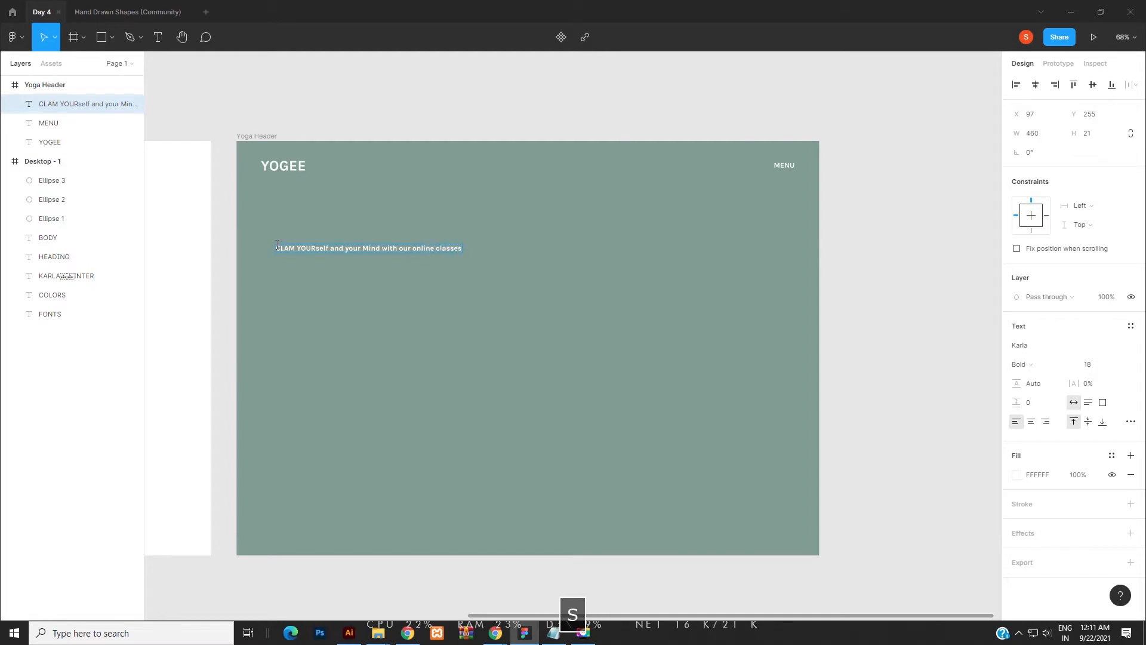
# Step: Set the headline's letter case to uppercase and its font size to 64
pyautogui.tripleClick(332, 249)
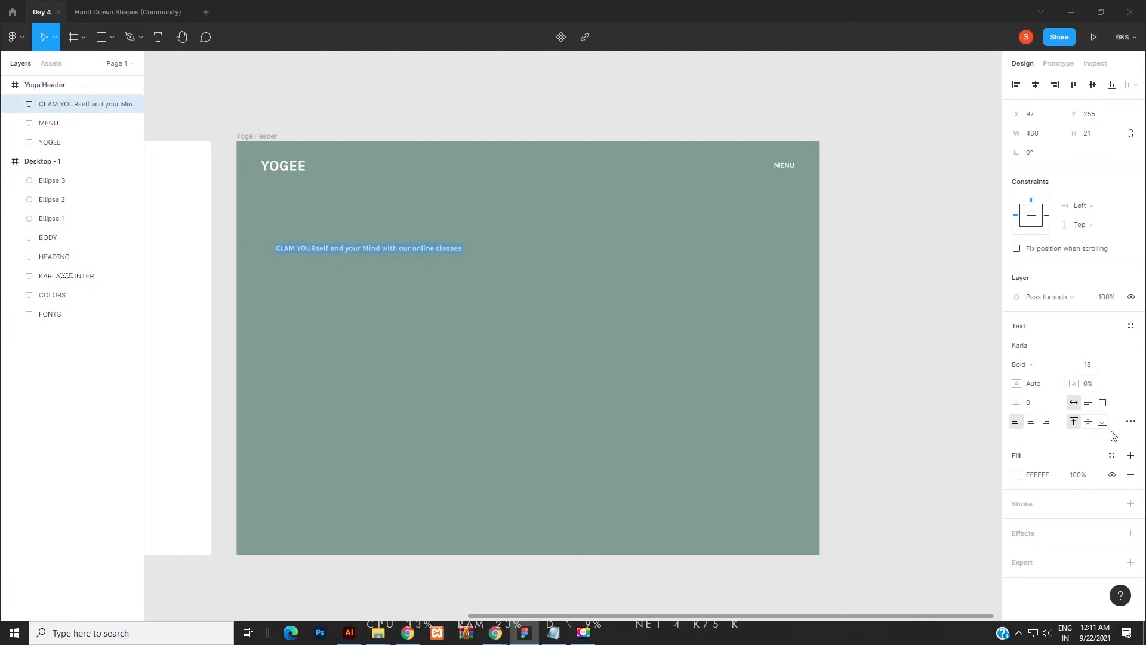
pyautogui.click(1130, 422)
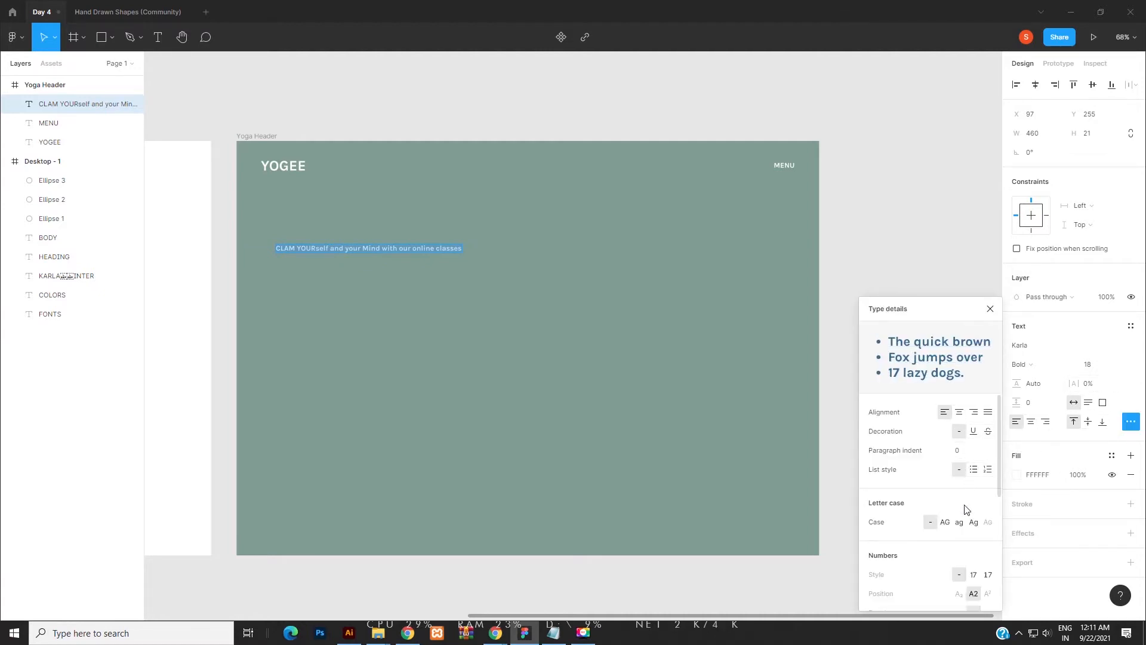
pyautogui.click(944, 521)
pyautogui.press('Escape')
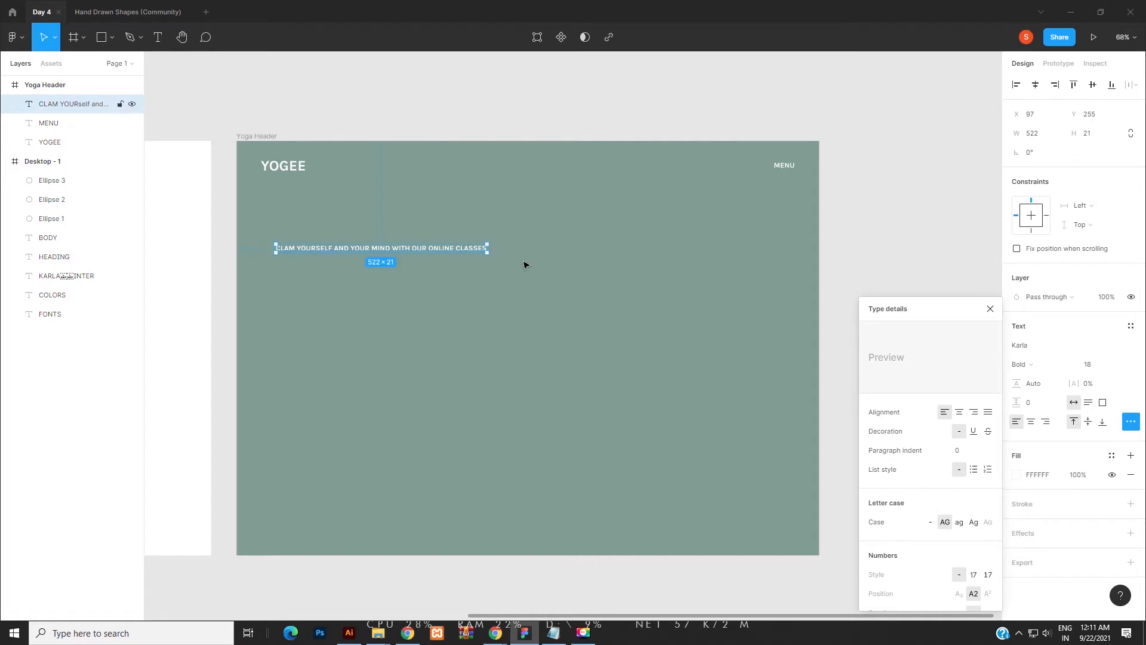
pyautogui.click(1115, 364)
pyautogui.click(1113, 421)
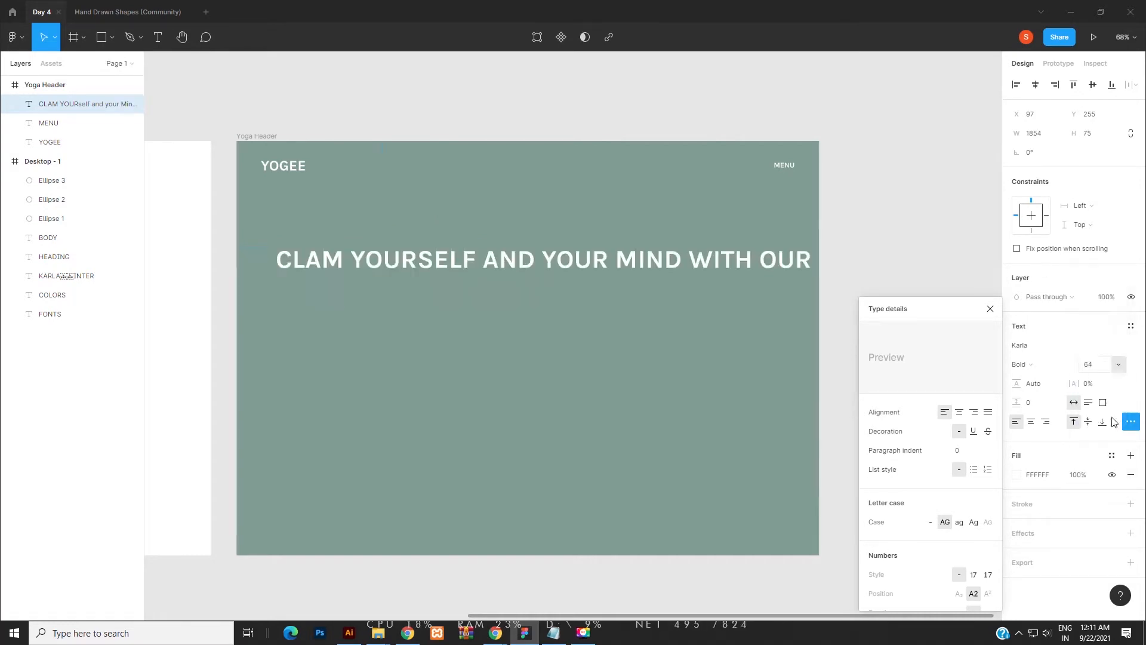
# Step: Make the headline a fixed-size text box and narrow it to 596 px wide so it wraps onto several lines
pyautogui.click(1103, 402)
pyautogui.scroll(-1, 706, 363)
pyautogui.scroll(-5, 706, 363)
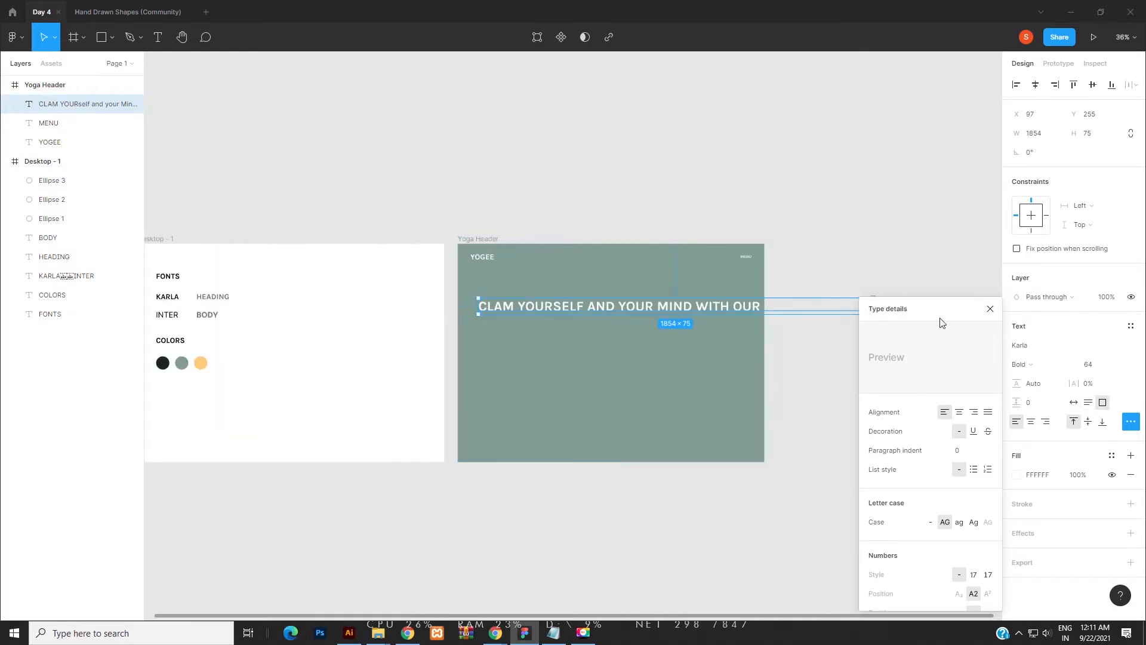
pyautogui.click(990, 309)
pyautogui.moveTo(874, 305); pyautogui.dragTo(605, 329)
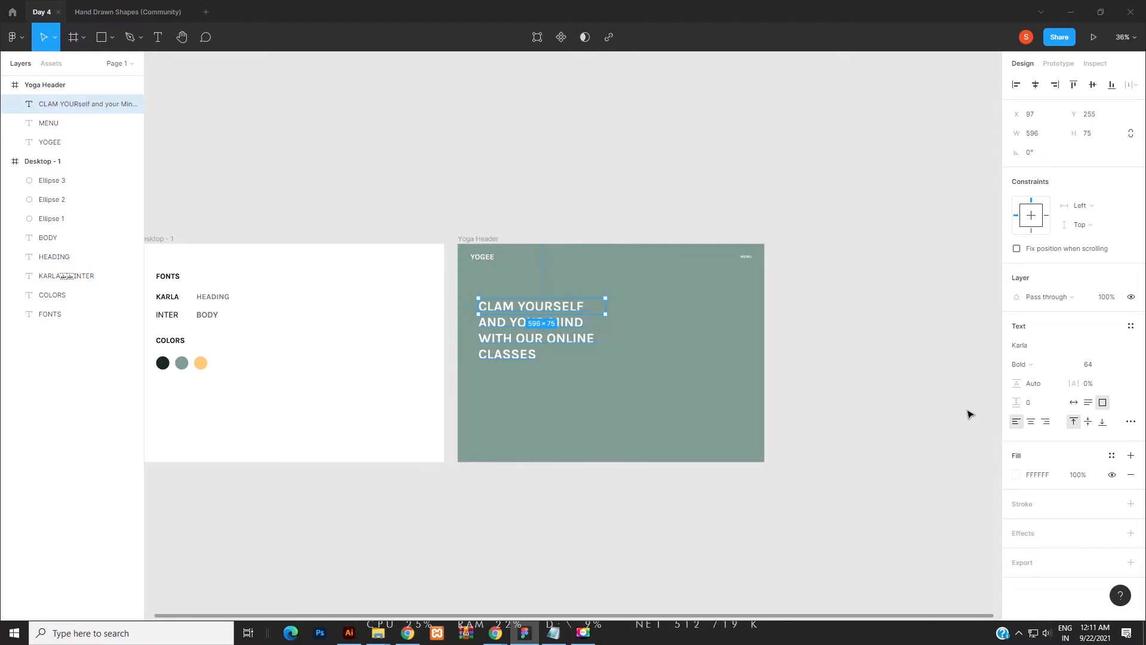
# Step: Resize the headline's text box to 592 × 299 and move it to X 60 and Y 213, aligned with YOGEE
pyautogui.click(850, 389)
pyautogui.click(561, 313)
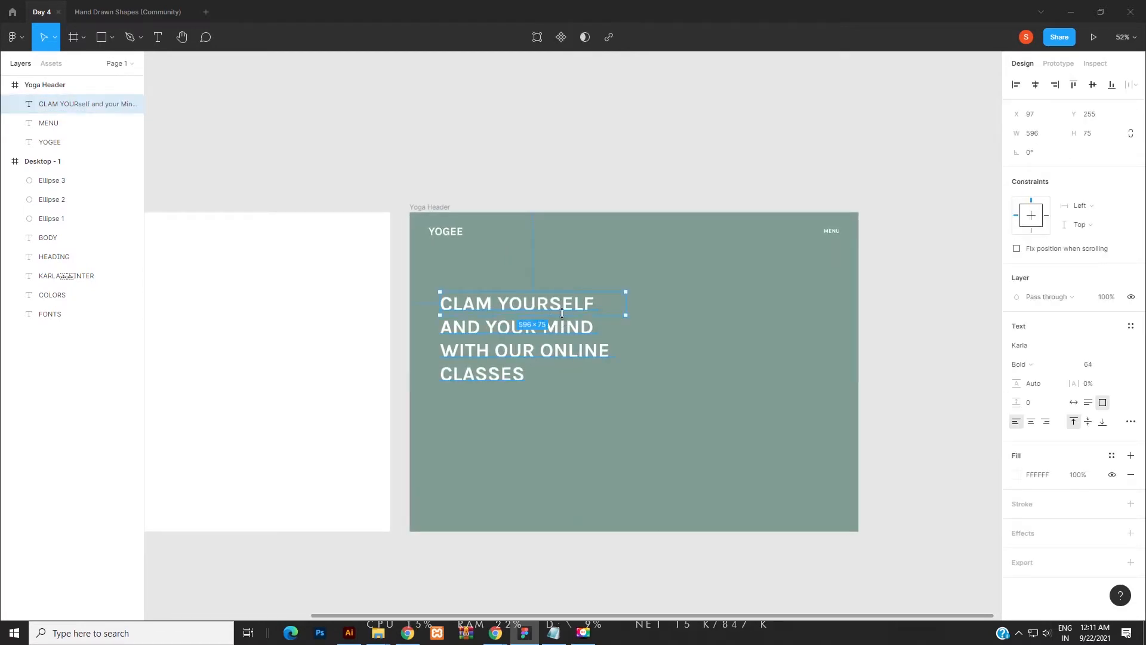
pyautogui.click(559, 173)
pyautogui.moveTo(496, 333); pyautogui.dragTo(485, 324)
pyautogui.click(557, 159)
# Step: Duplicate the headline and place the copy directly below the original, at X 60 and Y 552
pyautogui.click(550, 327)
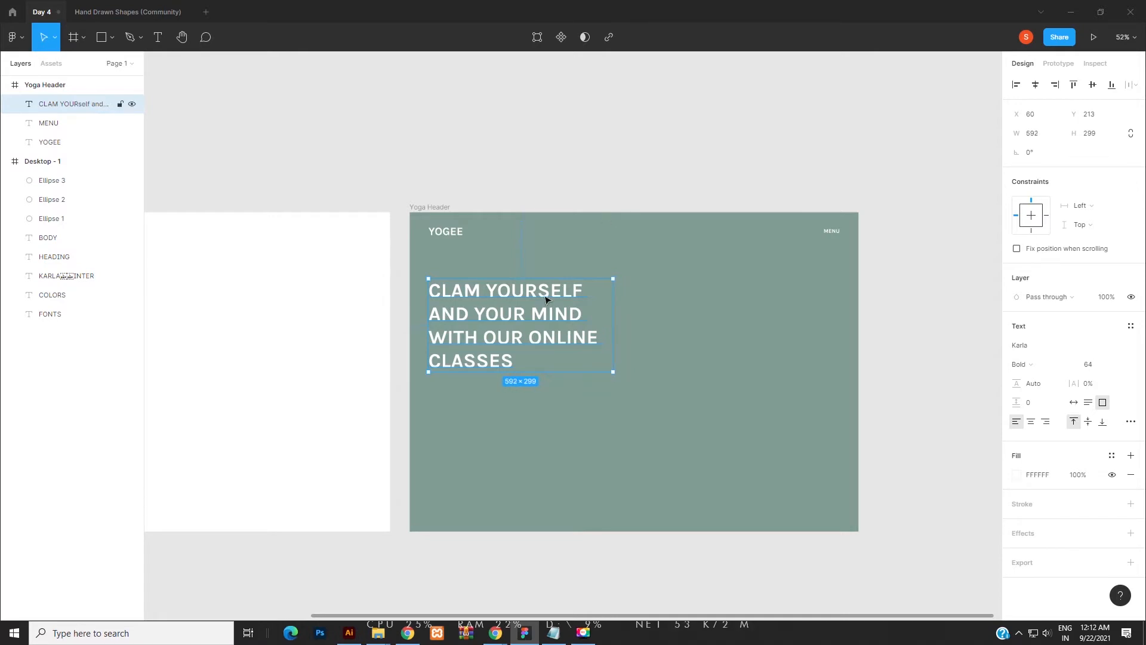
pyautogui.hotkey('ctrl', 'v')
pyautogui.moveTo(531, 321); pyautogui.dragTo(528, 427)
# Step: Change the lower headline copy's font to Inter with the Regular weight
pyautogui.click(1022, 345)
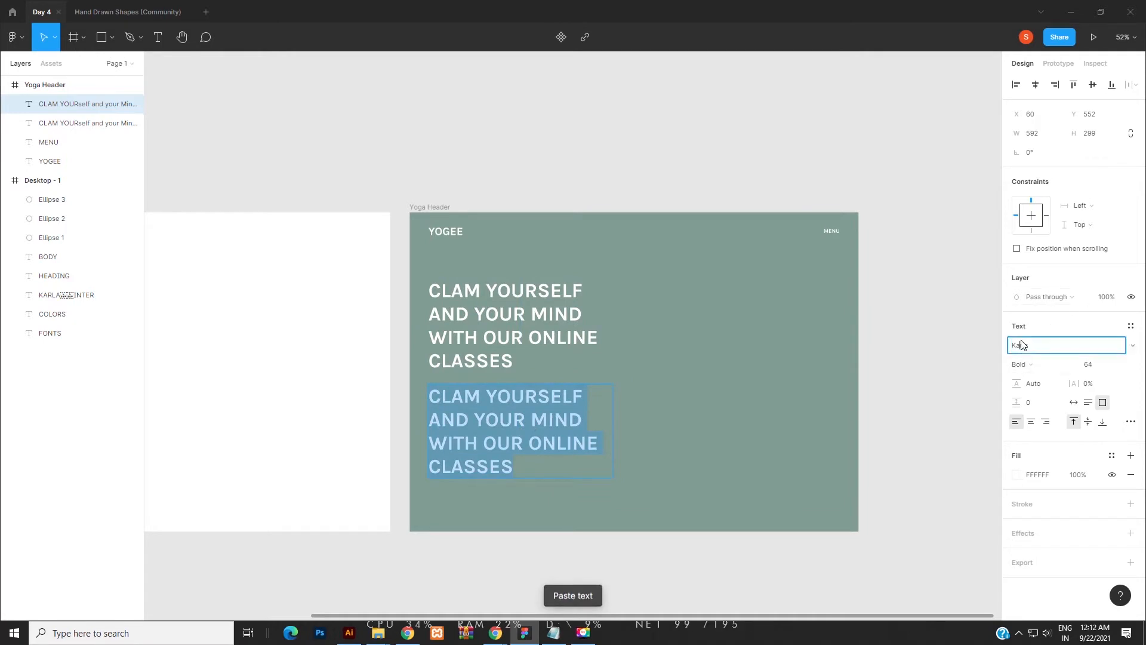
pyautogui.write('Int')
pyautogui.press('Return')
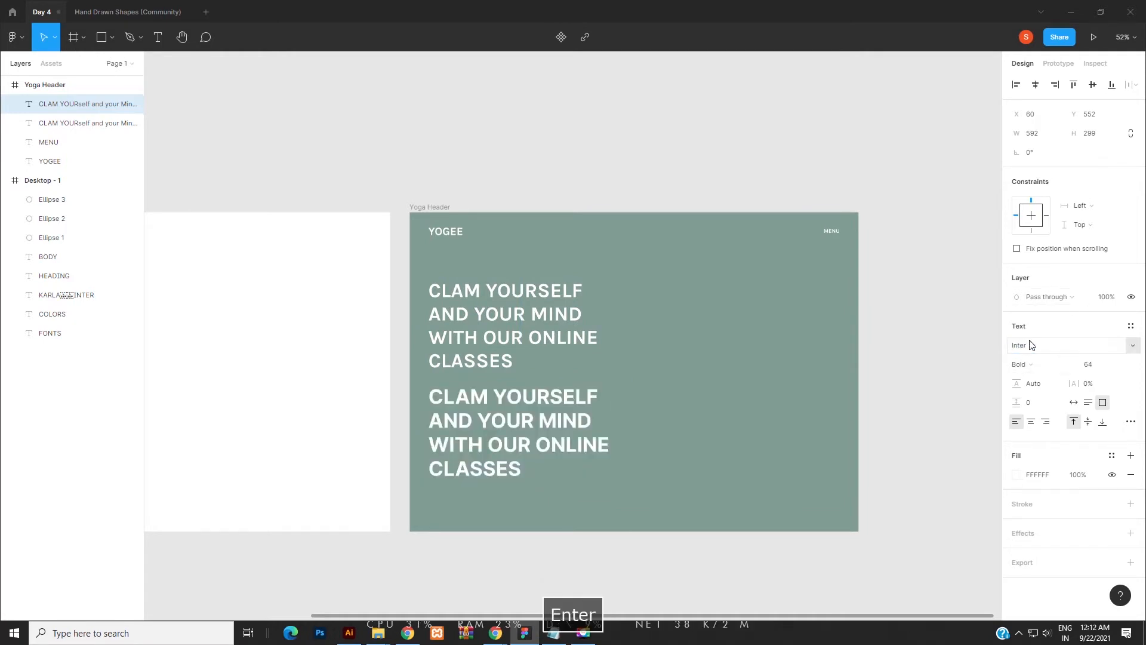
pyautogui.click(1037, 365)
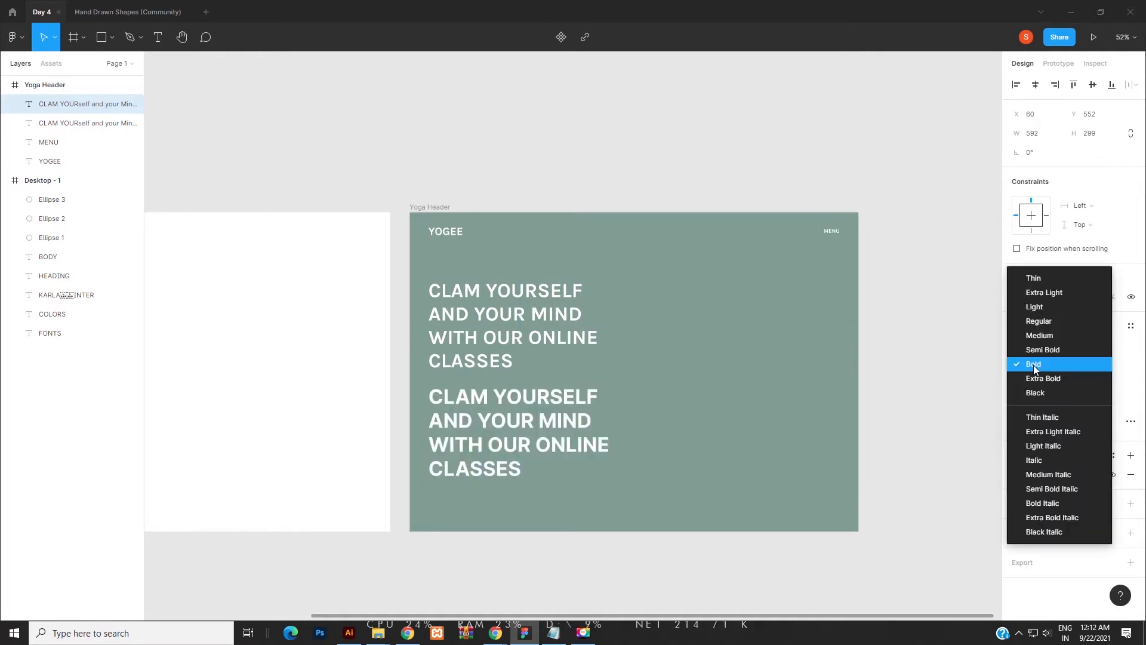
pyautogui.click(1033, 324)
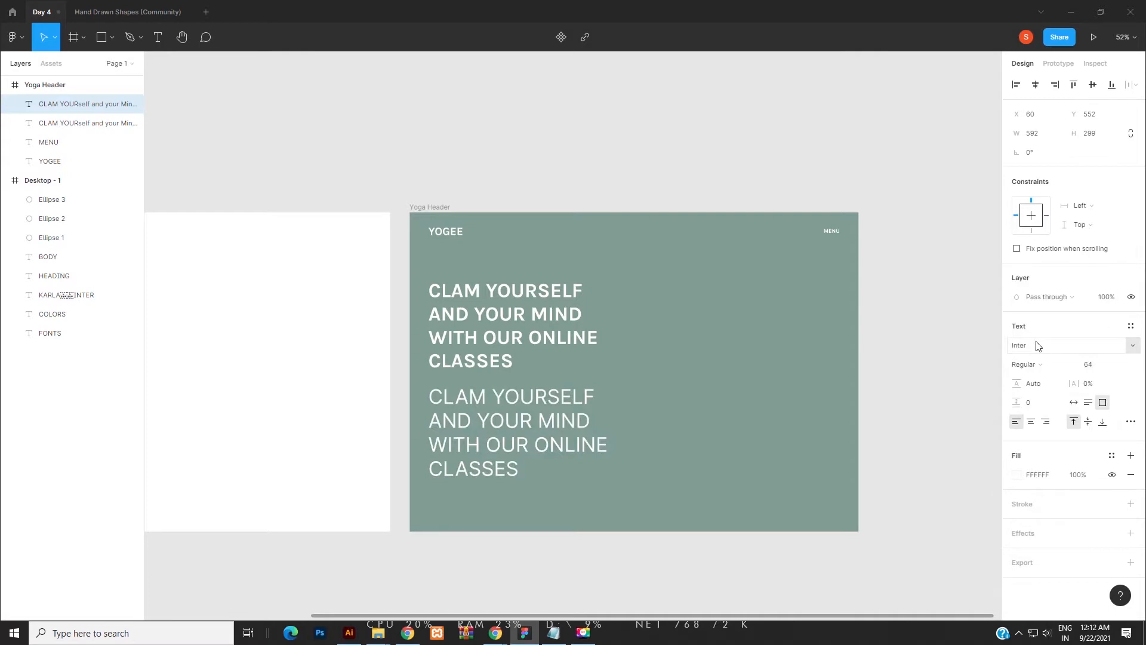
# Step: Set the font size of the Inter text copy below the headline to 22
pyautogui.click(1118, 365)
pyautogui.click(1108, 305)
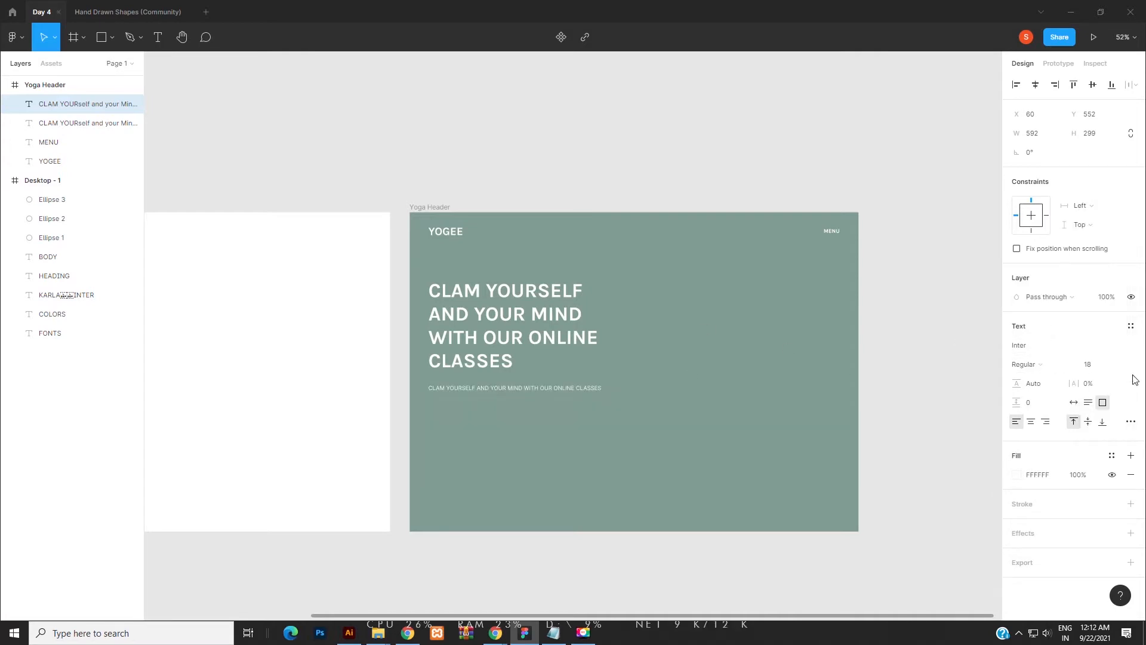
pyautogui.write('22')
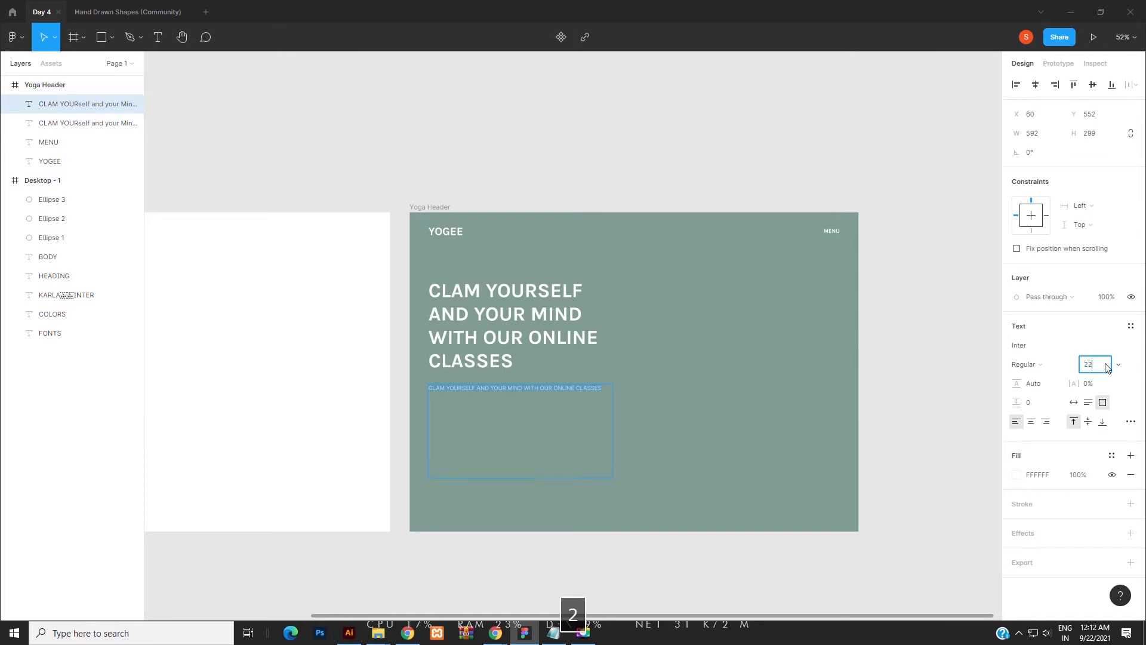
pyautogui.press('Return')
pyautogui.scroll(3, 424, 414)
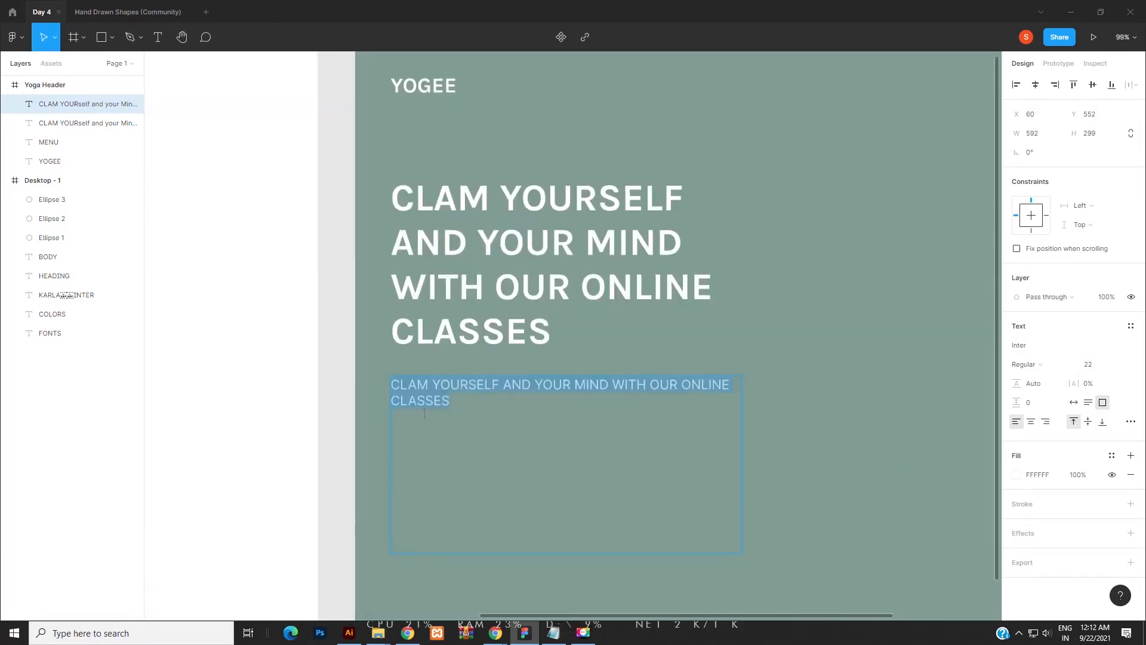
pyautogui.press('Escape')
pyautogui.scroll(-3, 353, 374)
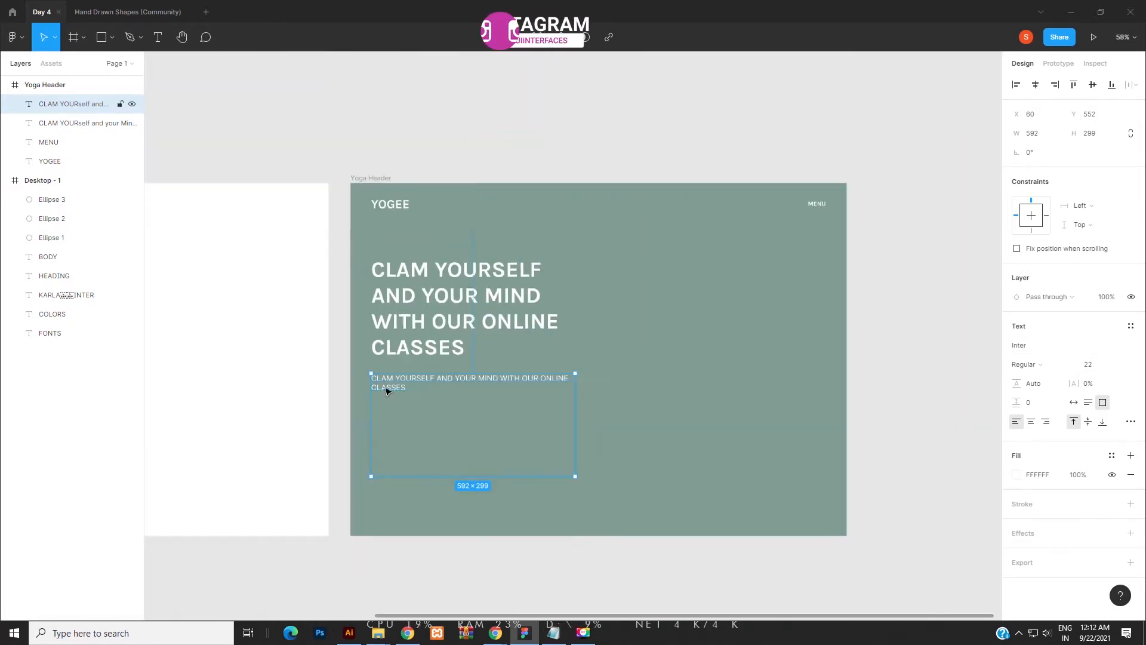
# Step: Replace the lower text copy with a single paragraph of placeholder text using the Faker plugin, and close the plugin
pyautogui.rightClick(401, 389)
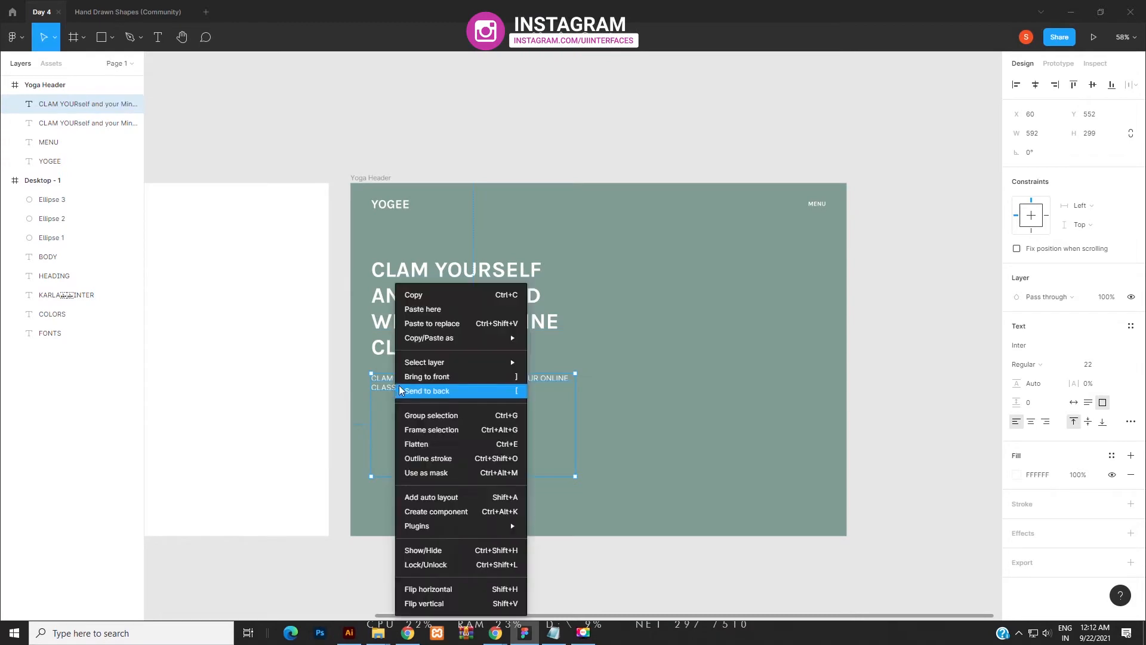
pyautogui.moveTo(429, 527)
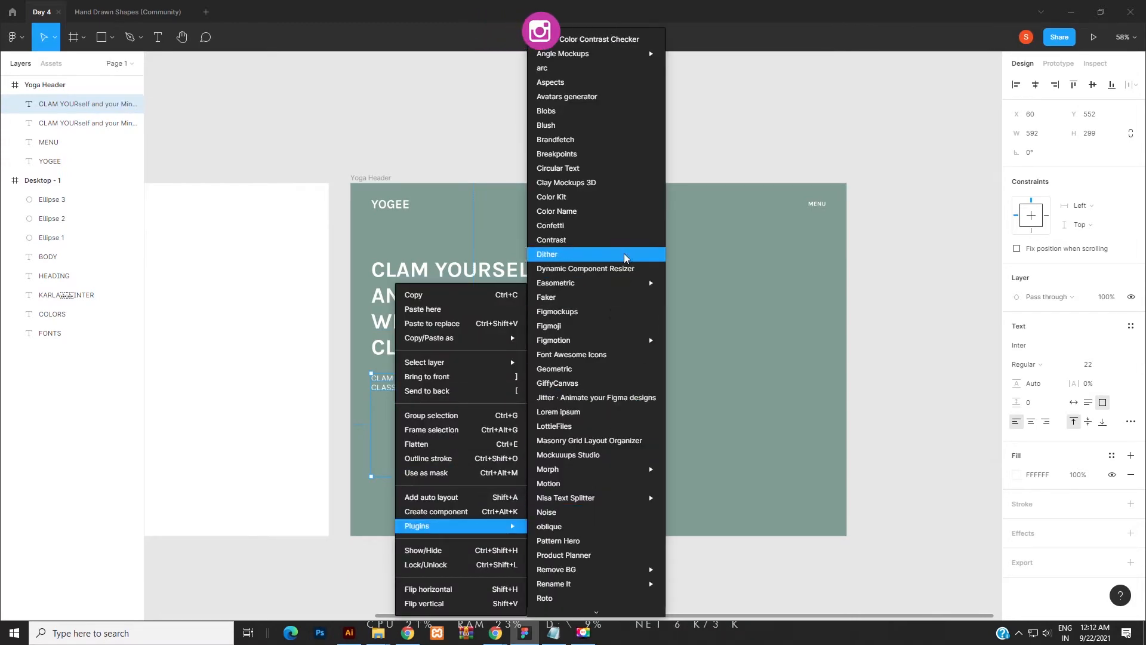
pyautogui.click(665, 276)
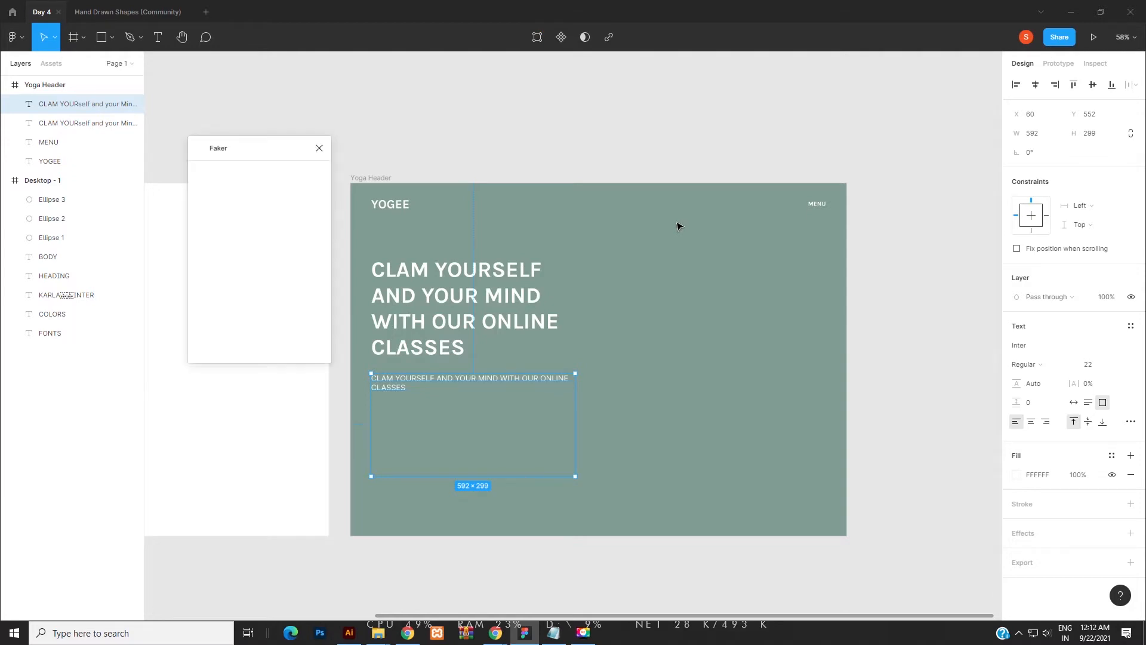
pyautogui.moveTo(265, 148); pyautogui.dragTo(865, 96)
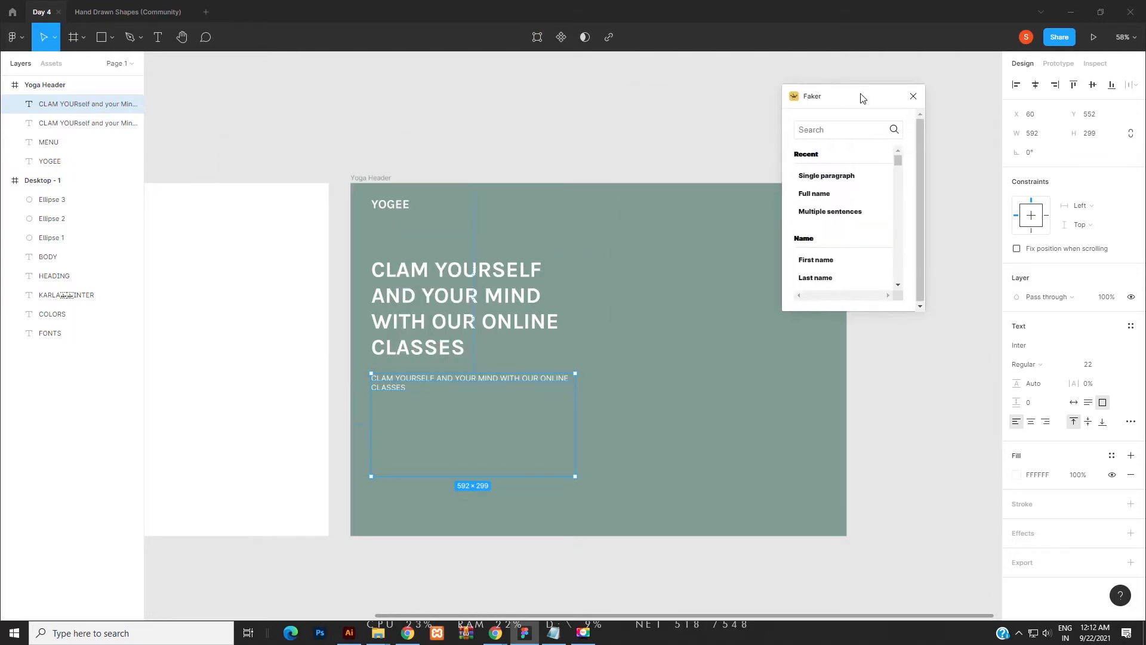
pyautogui.click(860, 179)
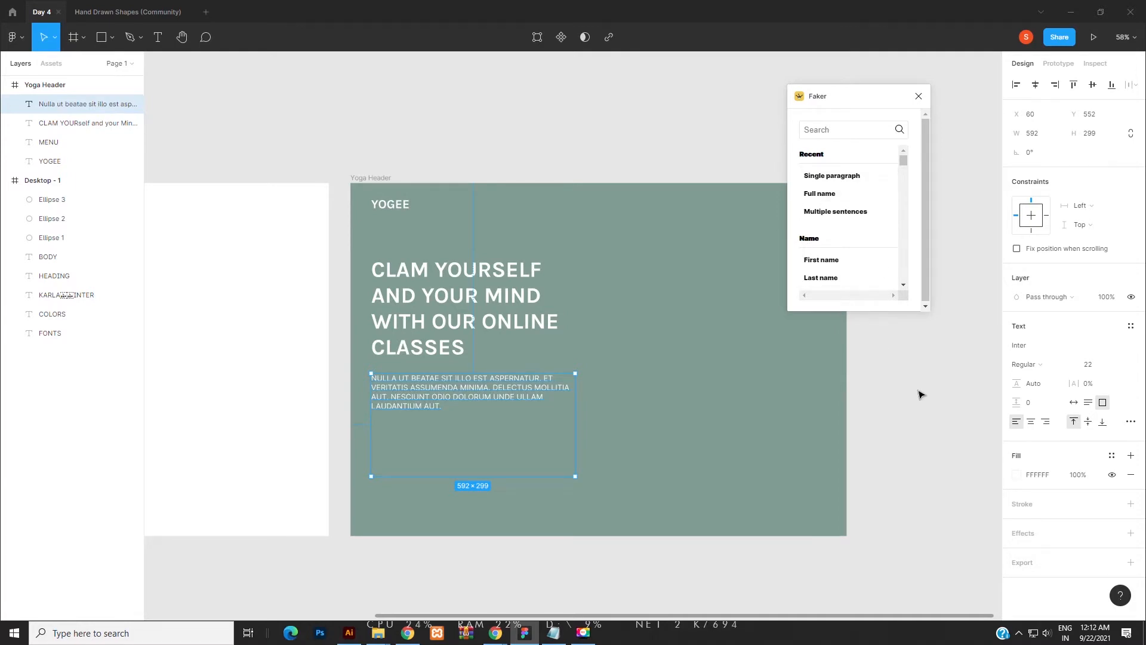
pyautogui.click(732, 423)
pyautogui.click(437, 412)
pyautogui.click(918, 96)
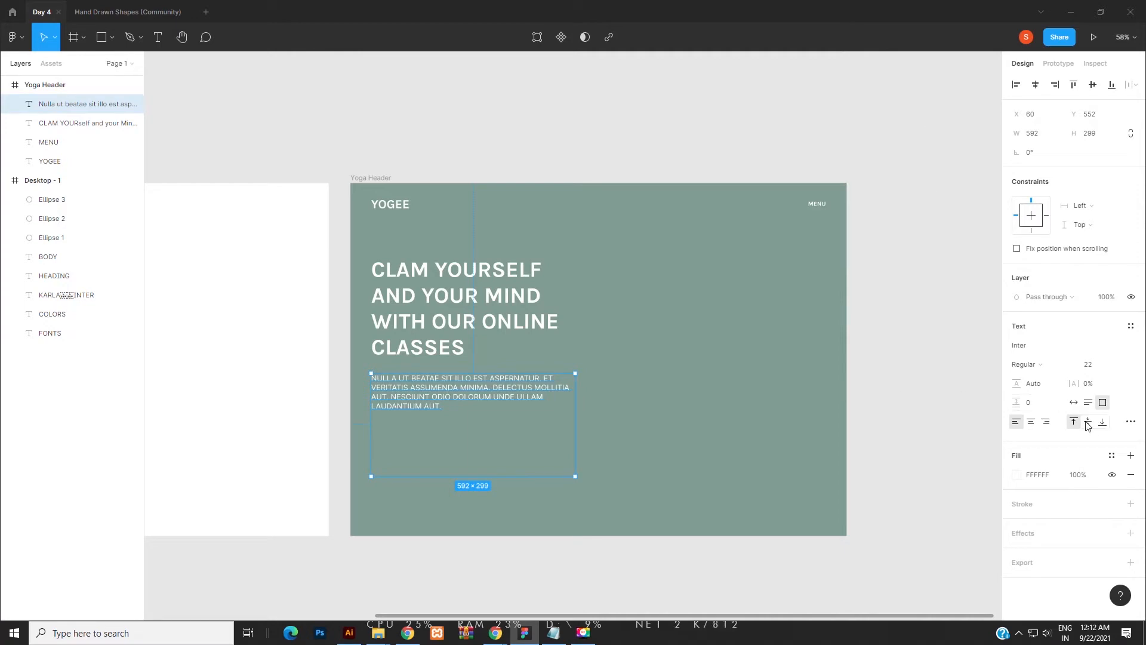
# Step: Try auto-width resizing on the placeholder paragraph's text box and undo it
pyautogui.click(1074, 404)
pyautogui.hotkey('ctrl', 'z')
pyautogui.click(501, 144)
pyautogui.scroll(3, 487, 281)
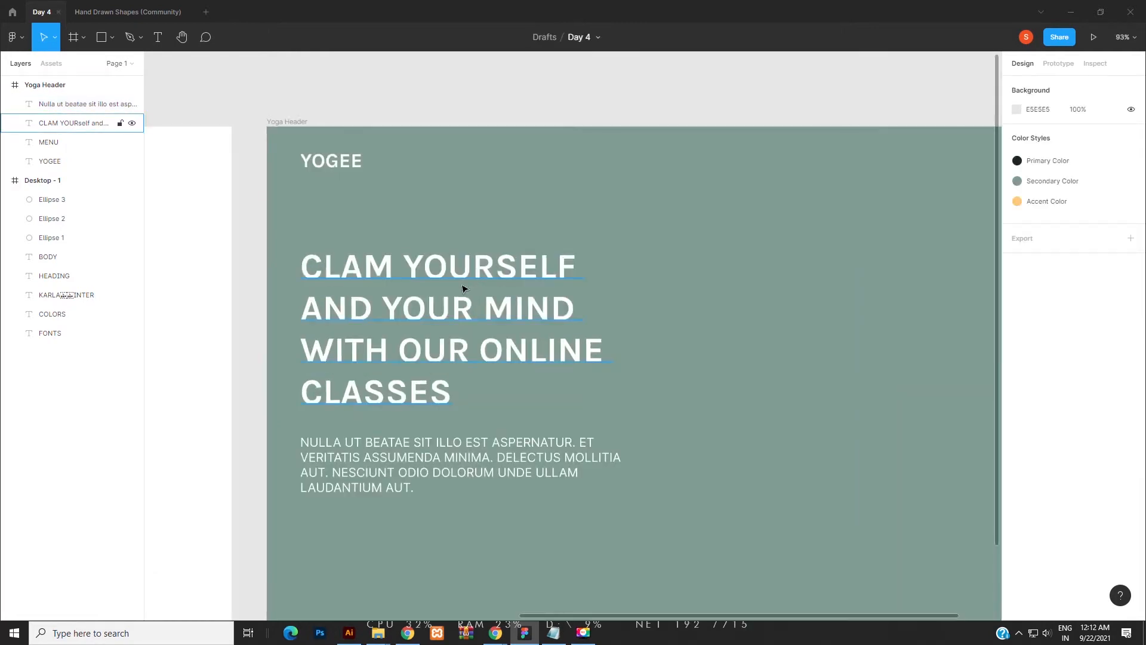
pyautogui.click(463, 289)
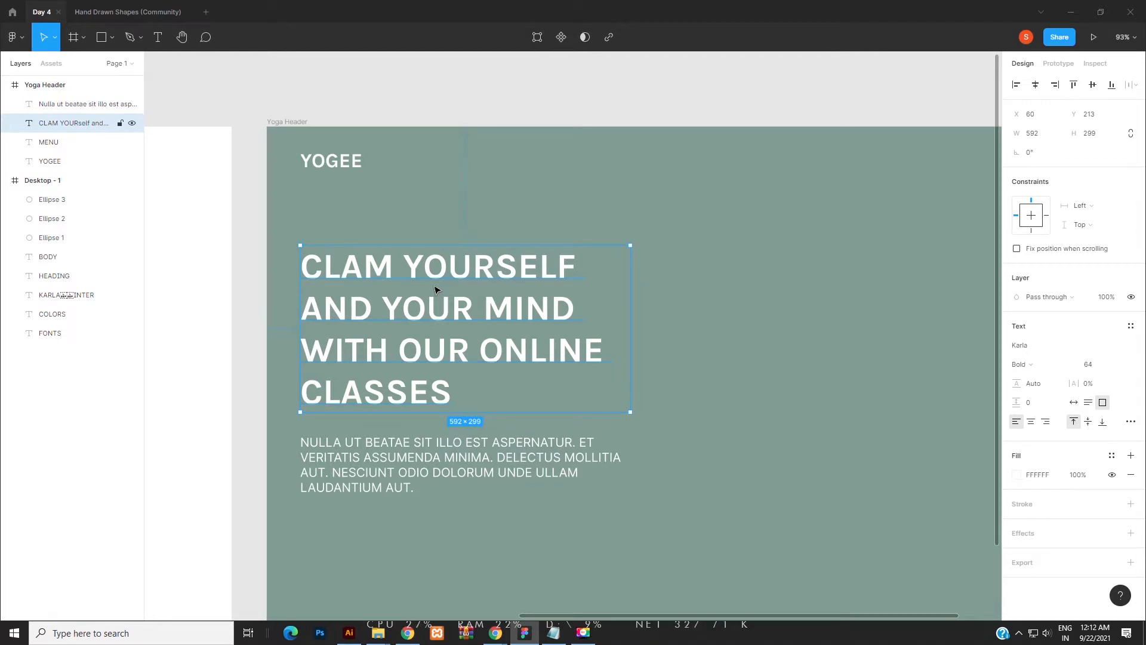
pyautogui.click(462, 114)
pyautogui.scroll(-3, 475, 142)
pyautogui.press('space')
pyautogui.moveTo(469, 216); pyautogui.dragTo(482, 224)
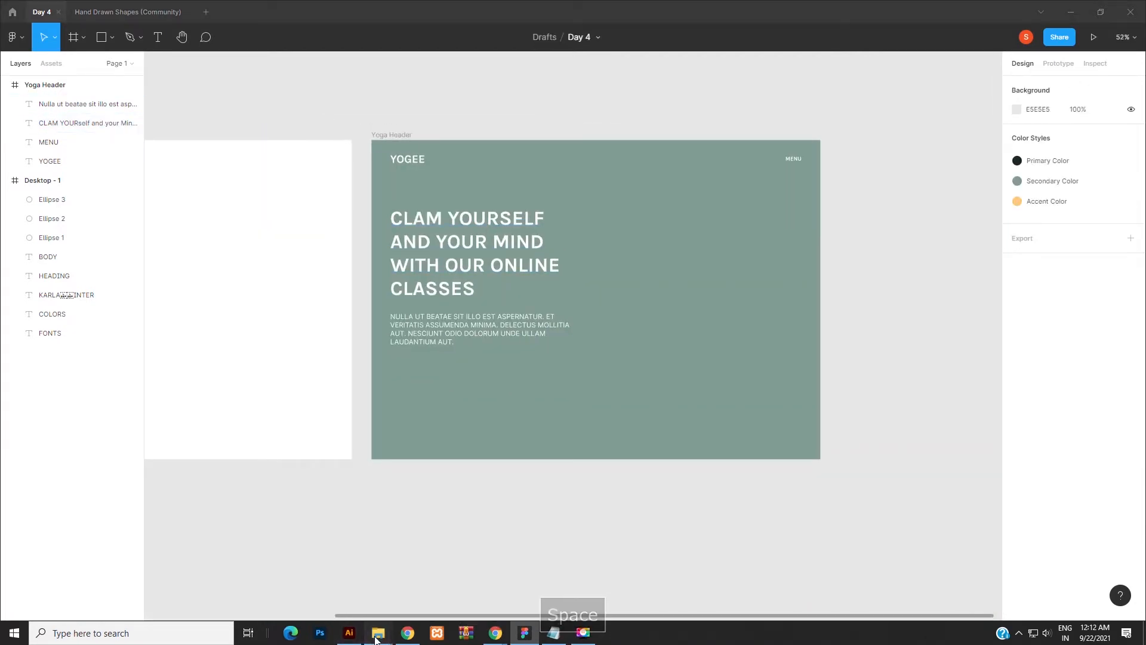
# Step: Switch to File Explorer and import the four yoga JPG photos from the Day 4 folder onto the canvas beside the Yoga Header frame
pyautogui.moveTo(378, 632)
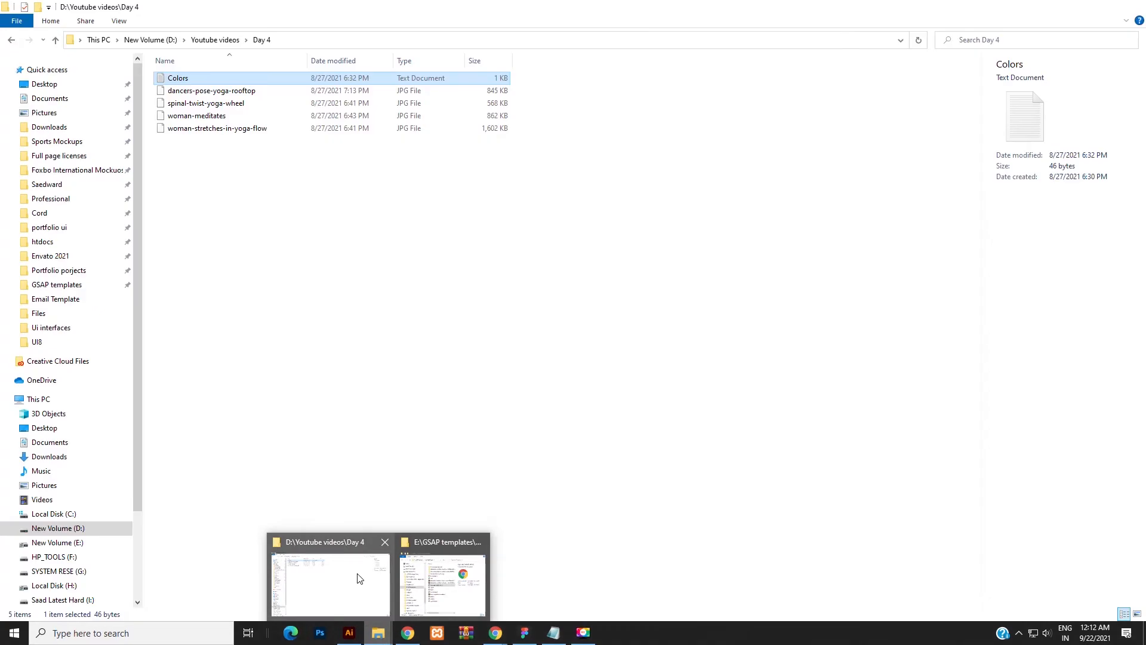
pyautogui.click(358, 578)
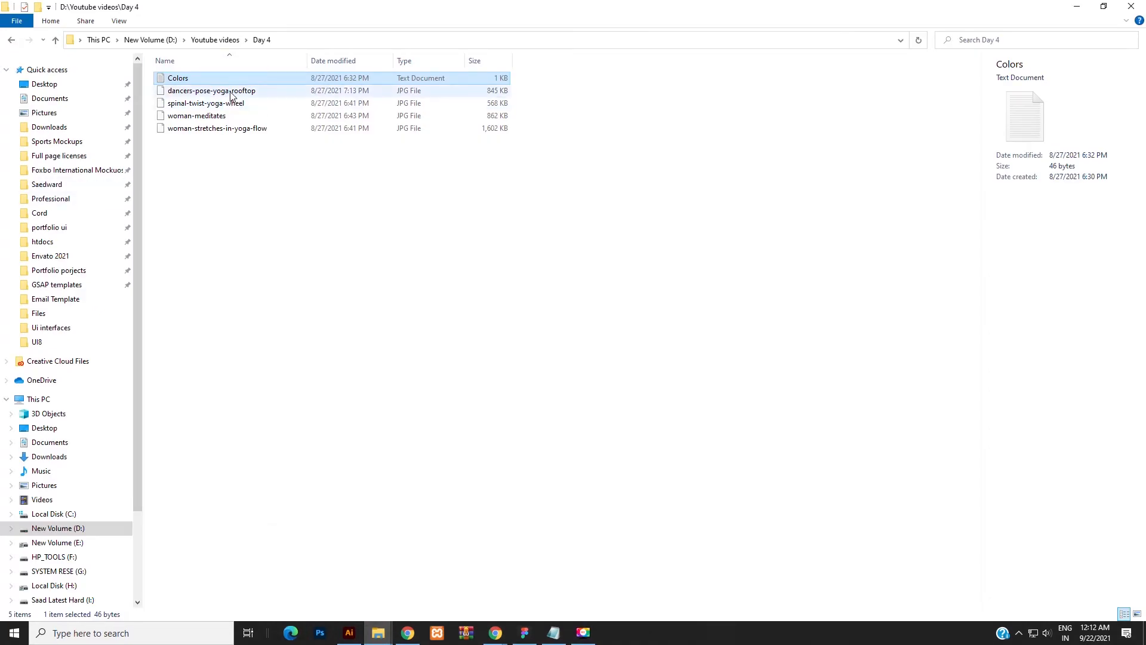
pyautogui.click(229, 91)
pyautogui.keyDown('shift'); pyautogui.click(228, 129); pyautogui.keyUp('shift')
pyautogui.moveTo(228, 134); pyautogui.dragTo(923, 237)
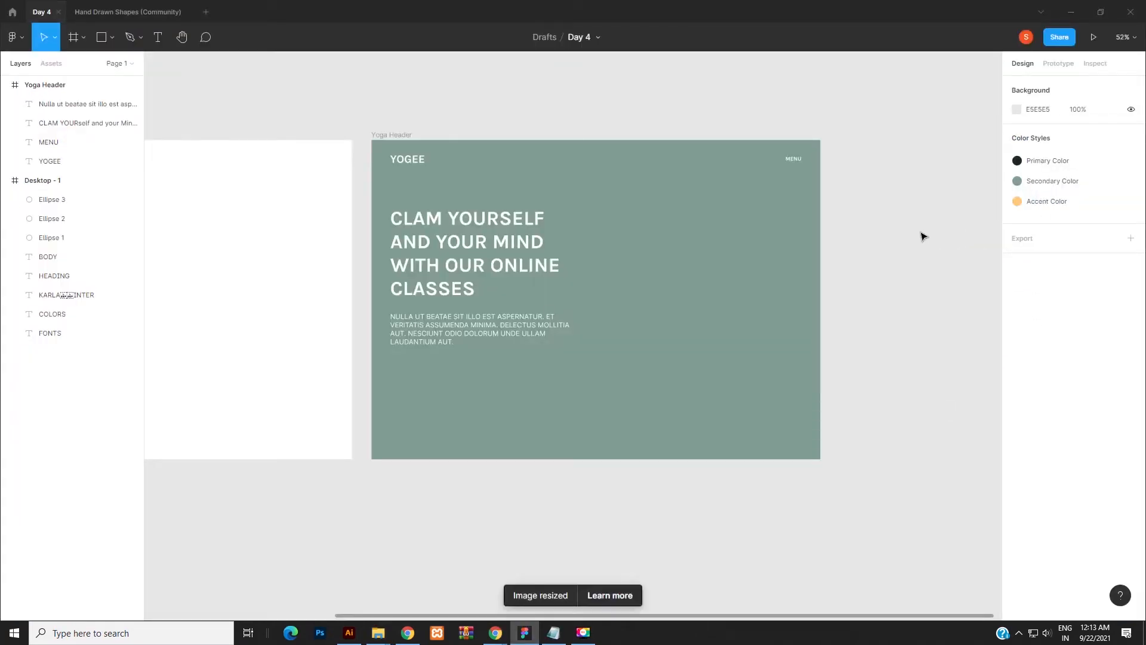
pyautogui.scroll(-1, 865, 292)
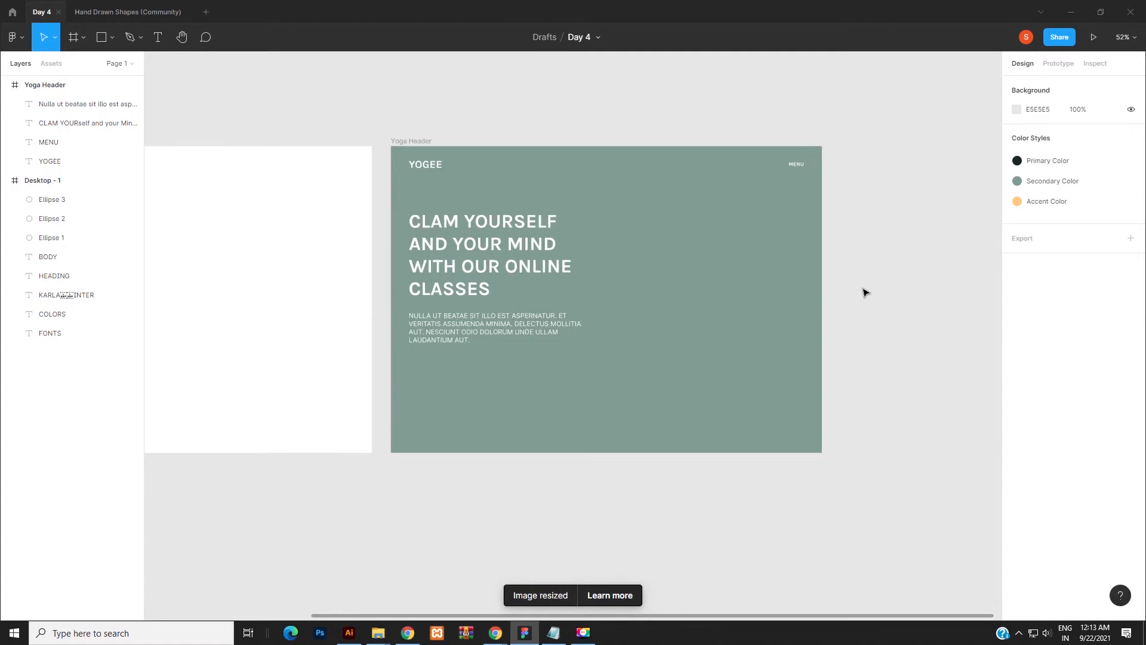
pyautogui.scroll(-6, 866, 293)
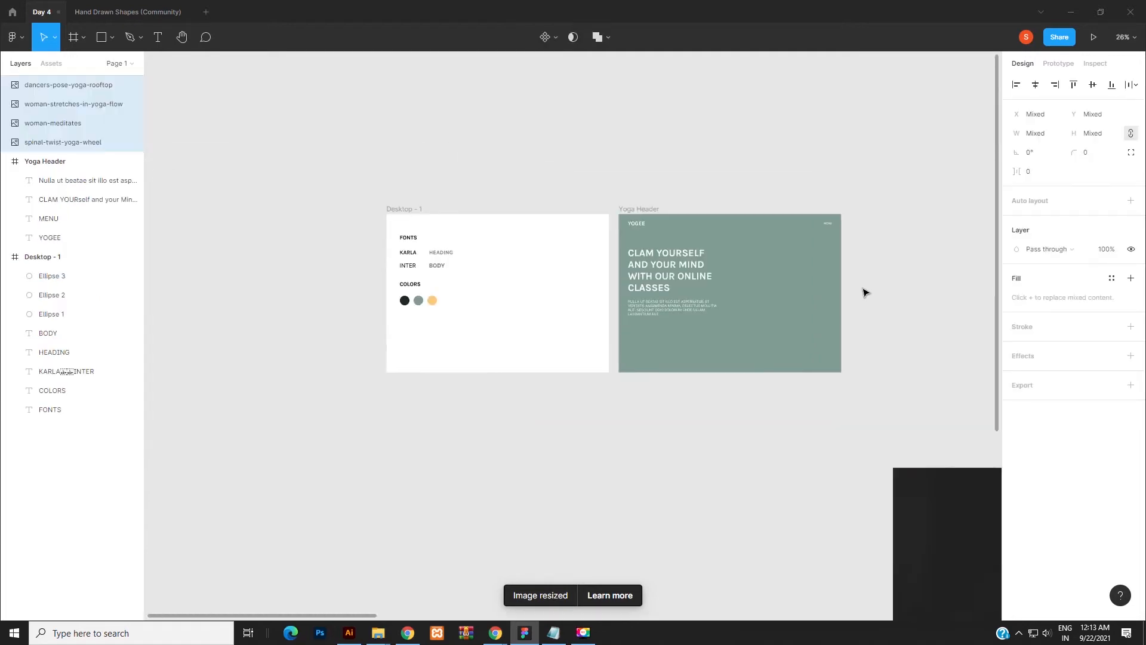
# Step: Examine the four imported yoga photos and compare them with the header frame
pyautogui.scroll(-1, 866, 292)
pyautogui.press('space')
pyautogui.moveTo(906, 333); pyautogui.dragTo(623, 286)
pyautogui.scroll(-10, 615, 295)
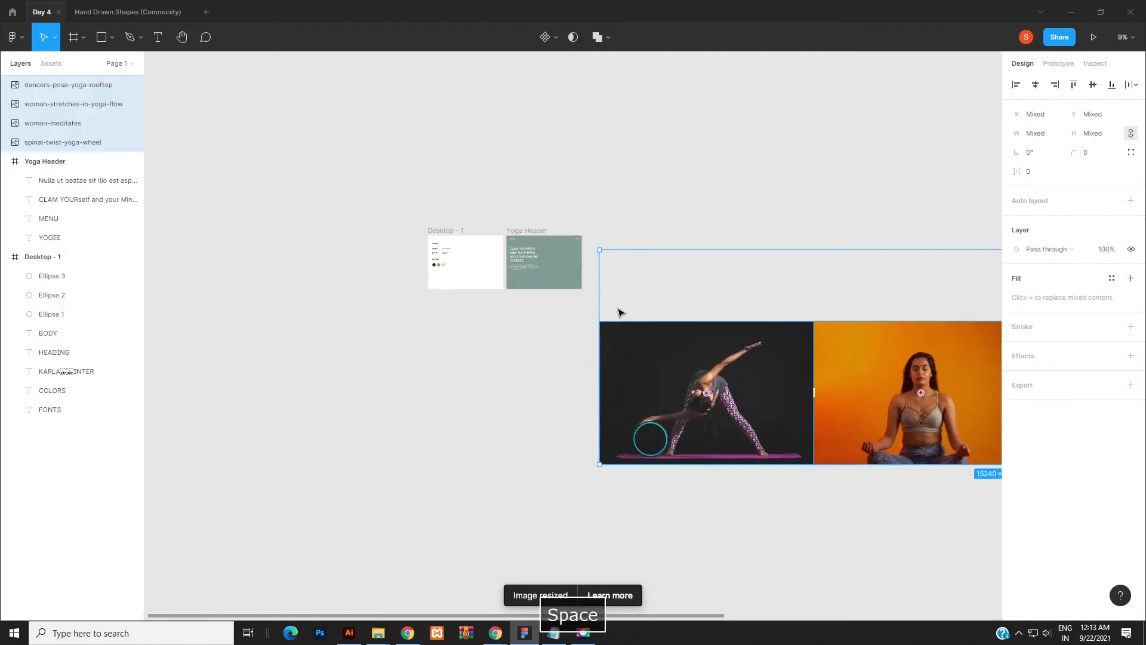
pyautogui.press('space')
pyautogui.moveTo(922, 344); pyautogui.dragTo(659, 343)
pyautogui.click(710, 457)
pyautogui.scroll(4, 519, 398)
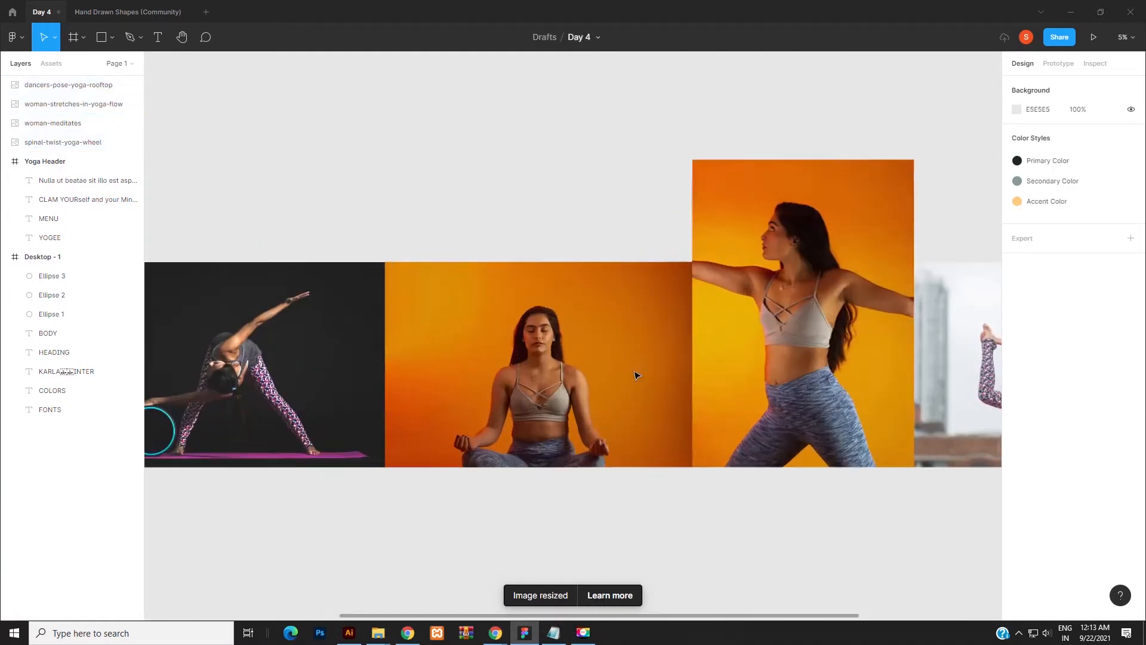
pyautogui.scroll(-2, 746, 358)
pyautogui.scroll(-2, 861, 365)
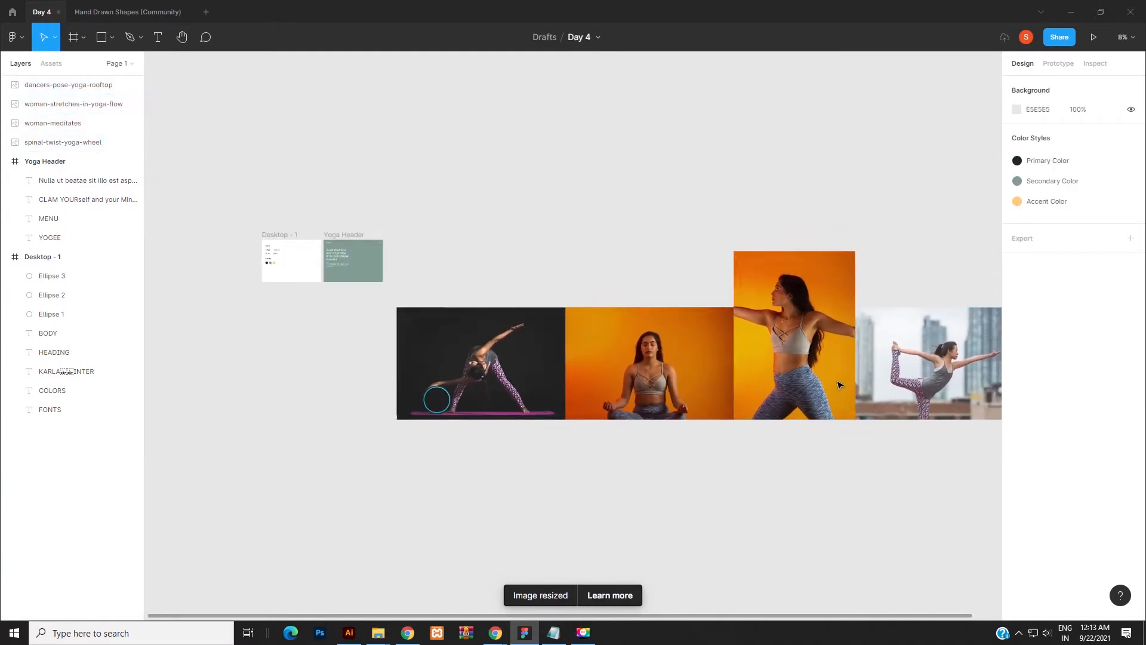
pyautogui.press('space')
pyautogui.moveTo(843, 389); pyautogui.dragTo(753, 383)
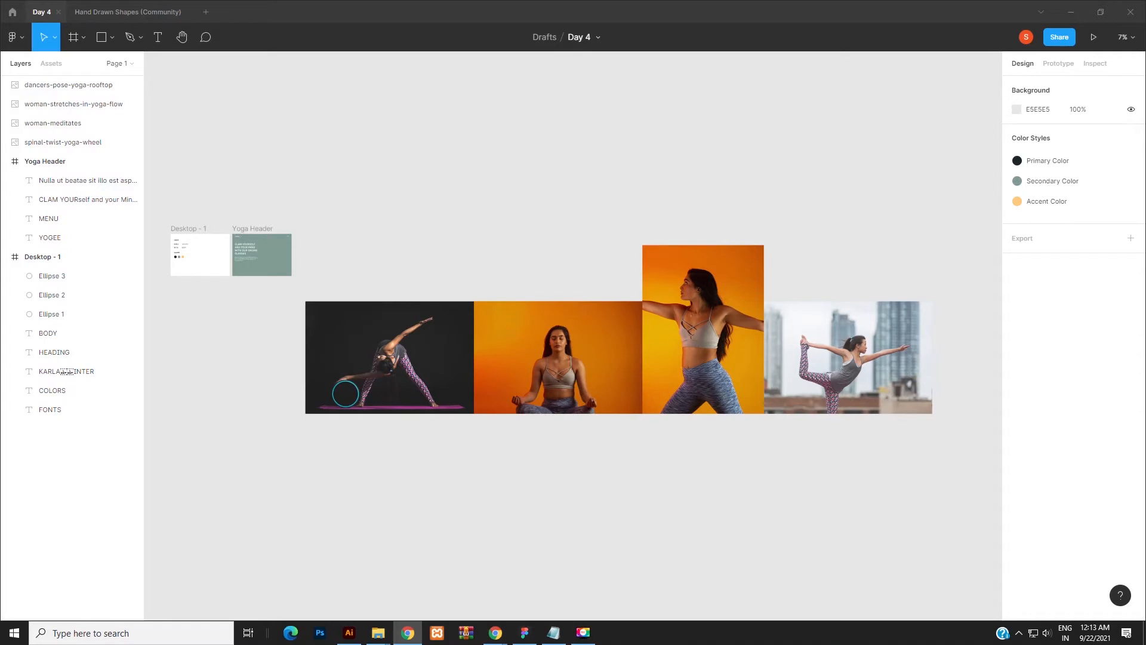
# Step: Switch to a new Chrome window, search for "shopify burst" and open the Burst free stock photo site
pyautogui.hotkey('ctrl', 'n')
pyautogui.doubleClick(577, 190)
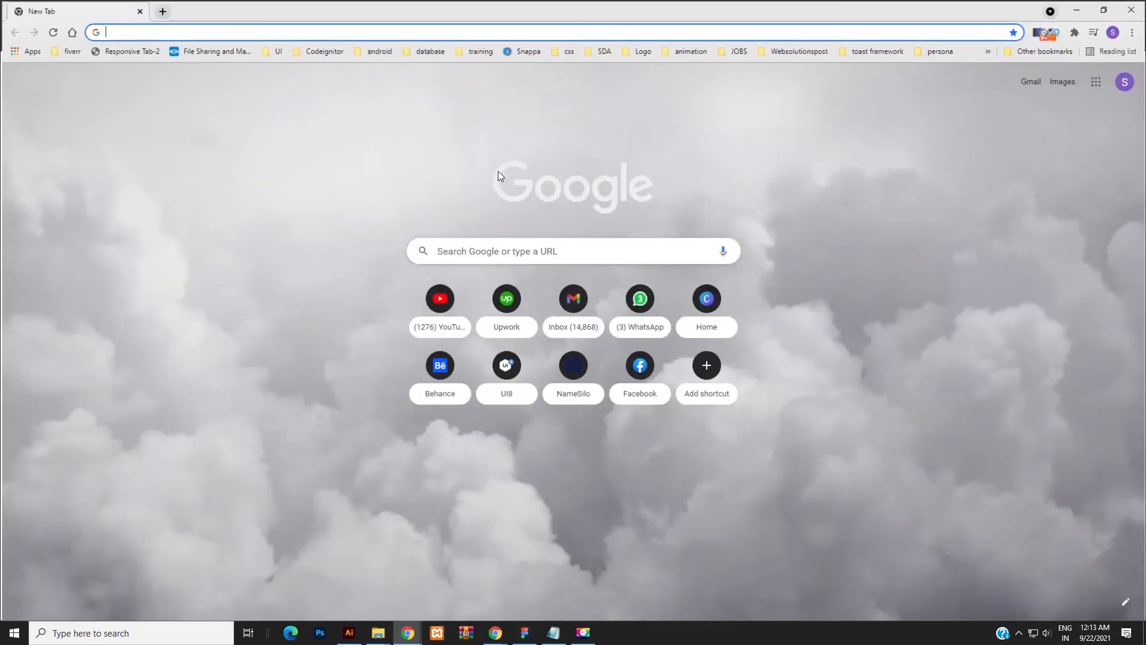
pyautogui.write('imag')
pyautogui.press('BackSpace')
pyautogui.press('BackSpace')
pyautogui.press('BackSpace')
pyautogui.press('BackSpace')
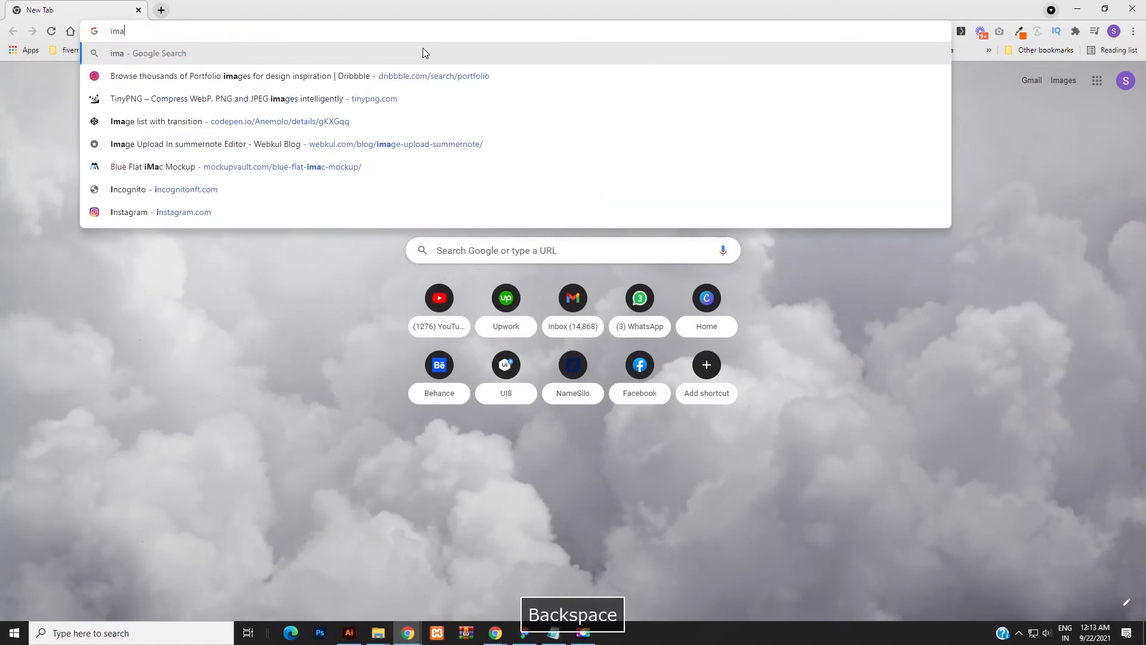
pyautogui.write('shopify ')
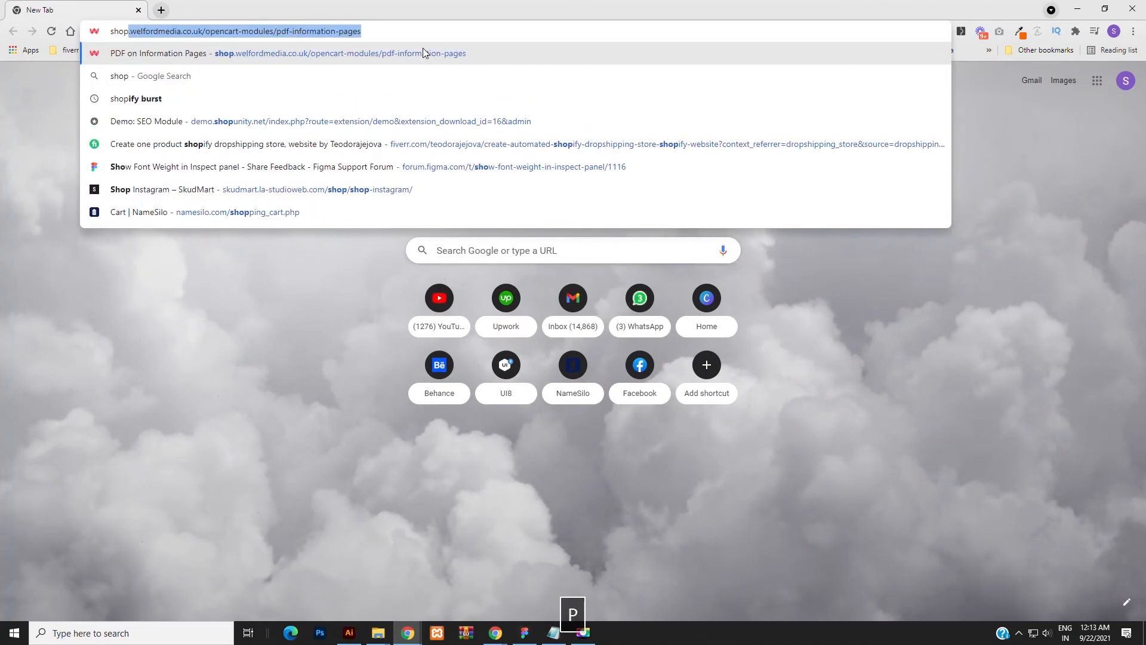
pyautogui.write('burst')
pyautogui.press('Return')
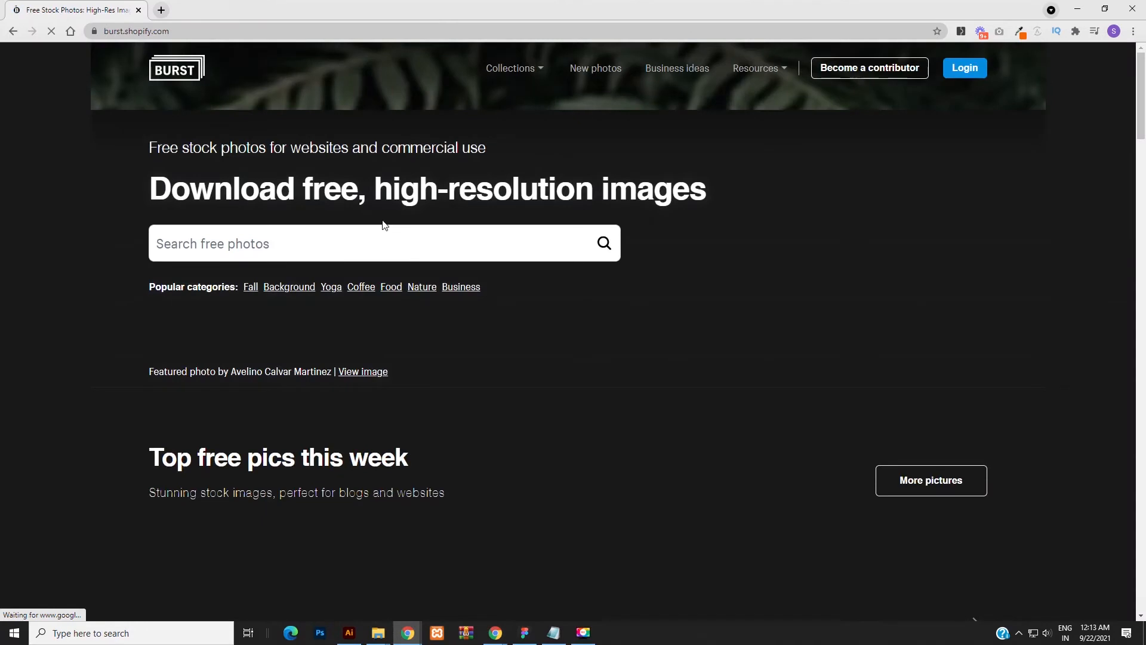
# Step: Search Burst for "gym" photos and look through the results
pyautogui.write('gym')
pyautogui.press('Return')
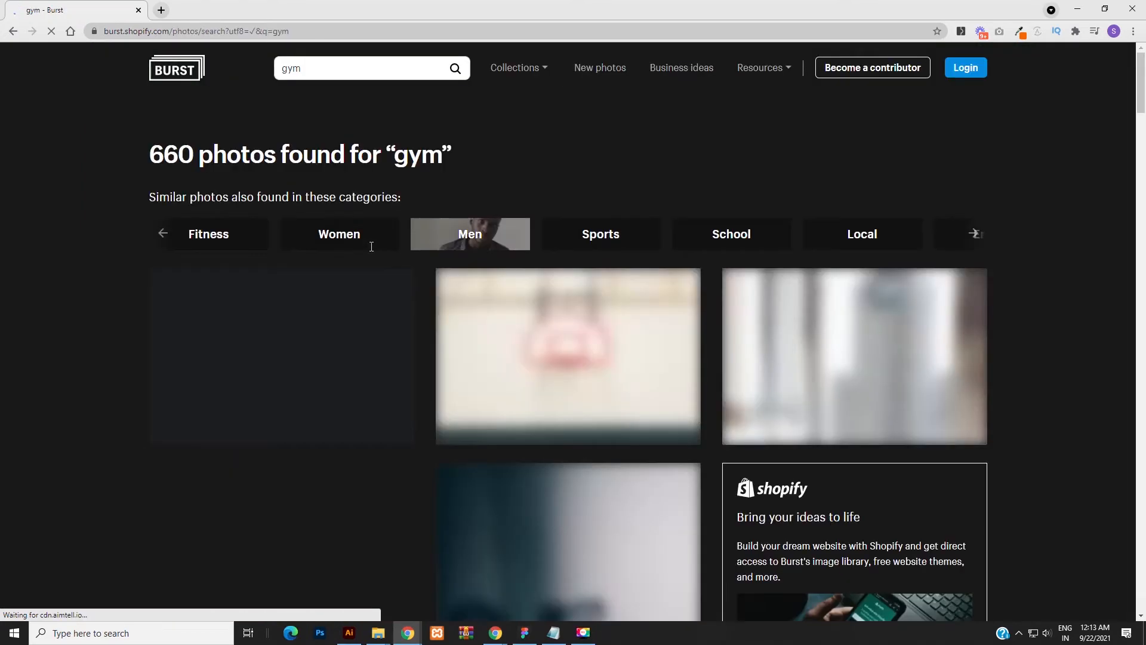
pyautogui.scroll(-12, 437, 340)
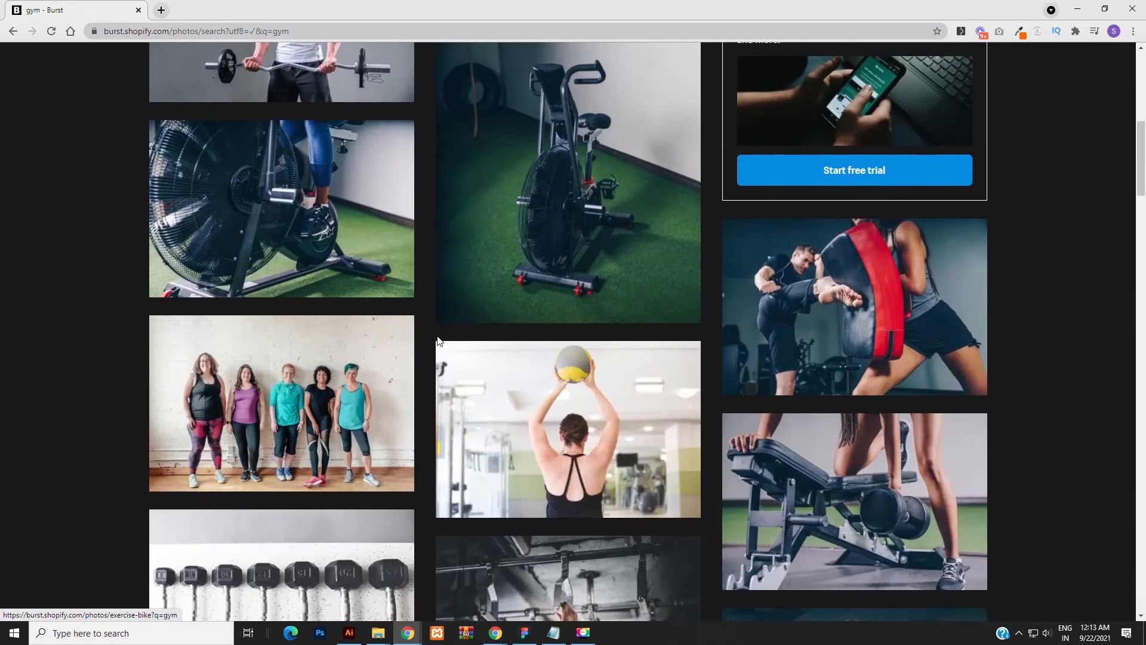
pyautogui.scroll(-20, 437, 340)
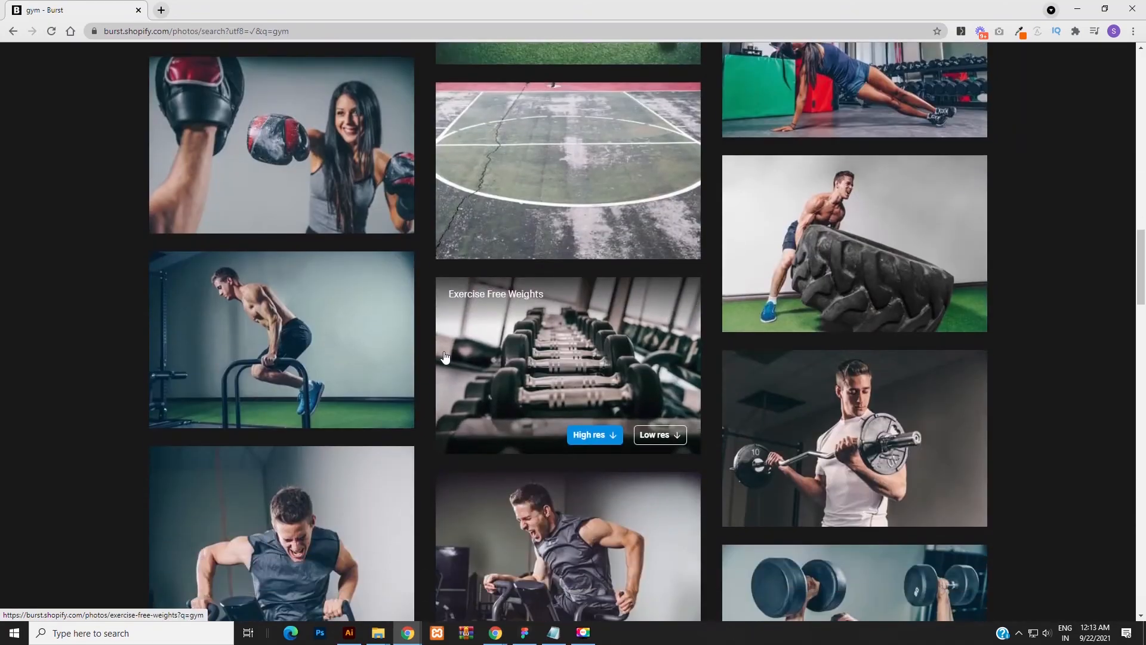
pyautogui.scroll(20, 269, 179)
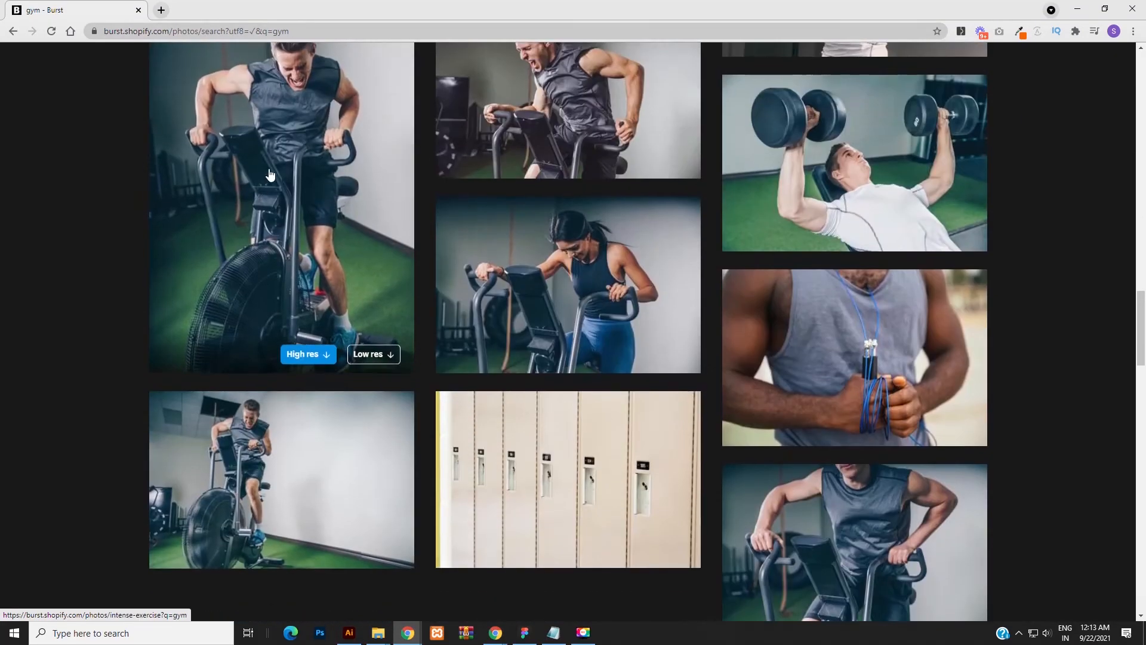
pyautogui.scroll(8, 277, 174)
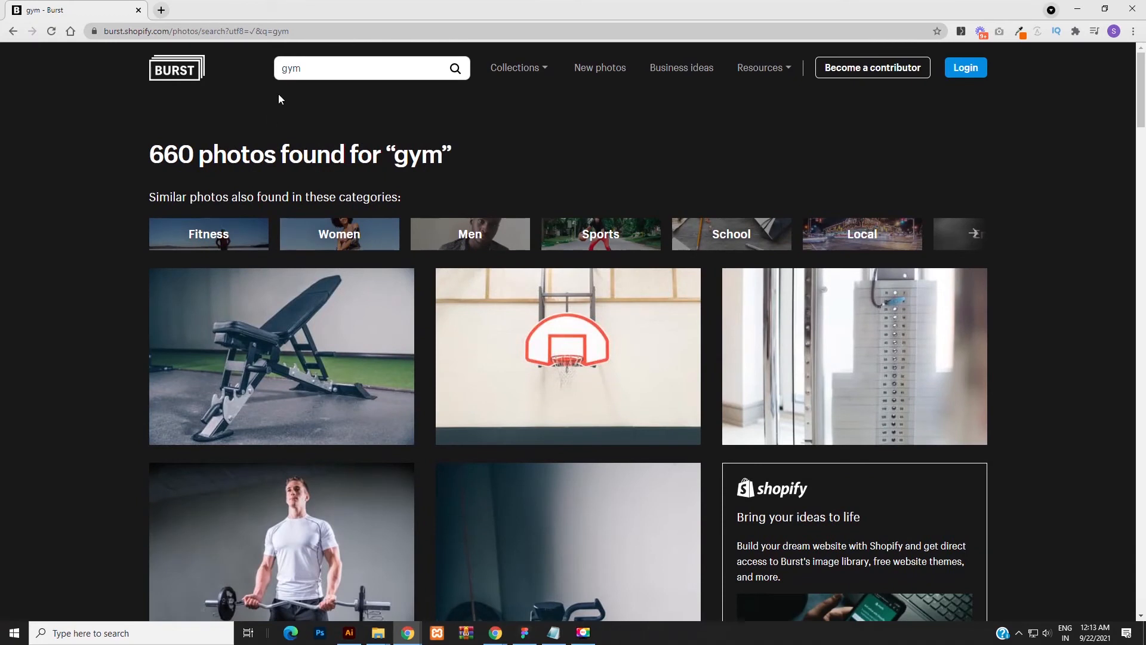
# Step: Search Burst for the suggested term "meditation" and look through the photos
pyautogui.doubleClick(311, 65)
pyautogui.write('medi')
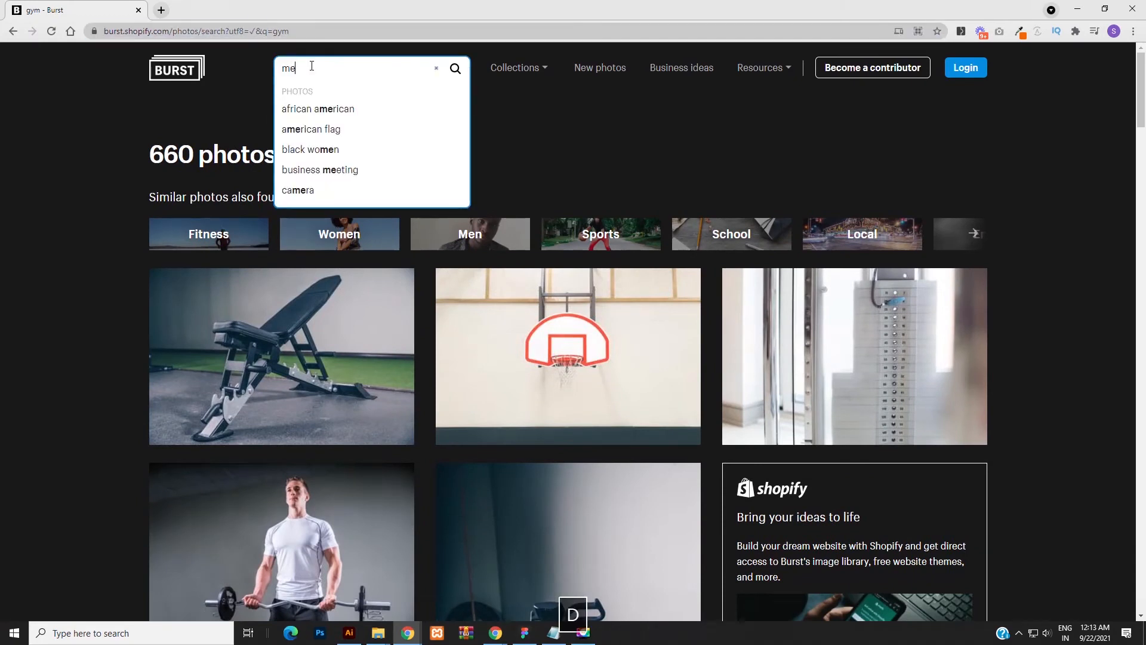
pyautogui.press('Down')
pyautogui.press('Down')
pyautogui.press('Down')
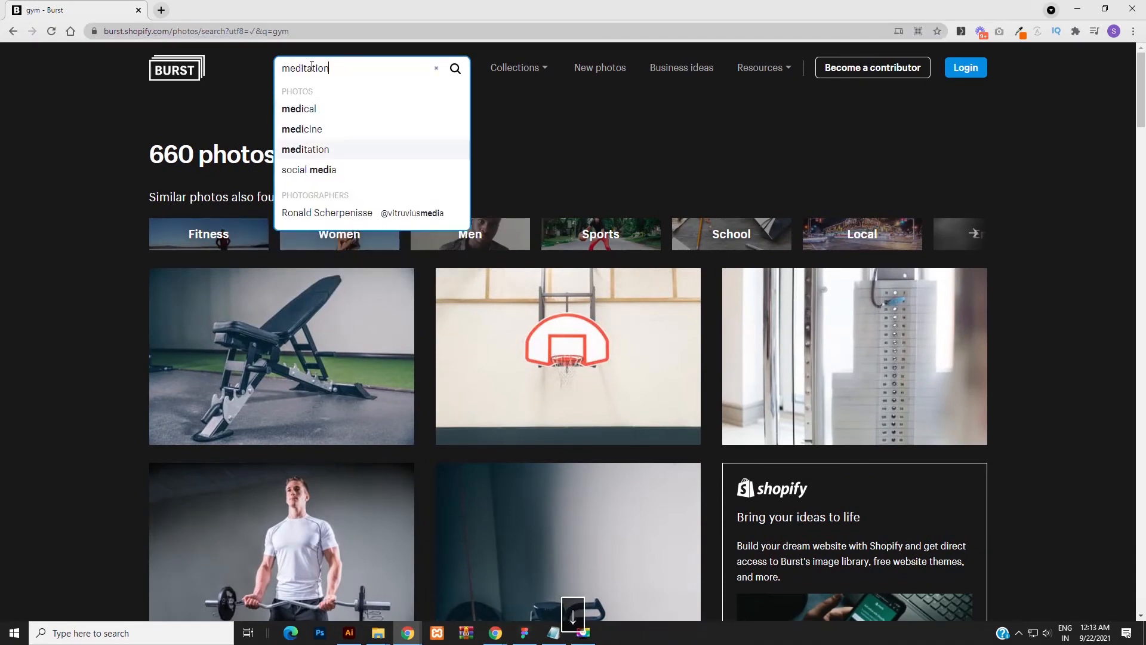
pyautogui.press('Return')
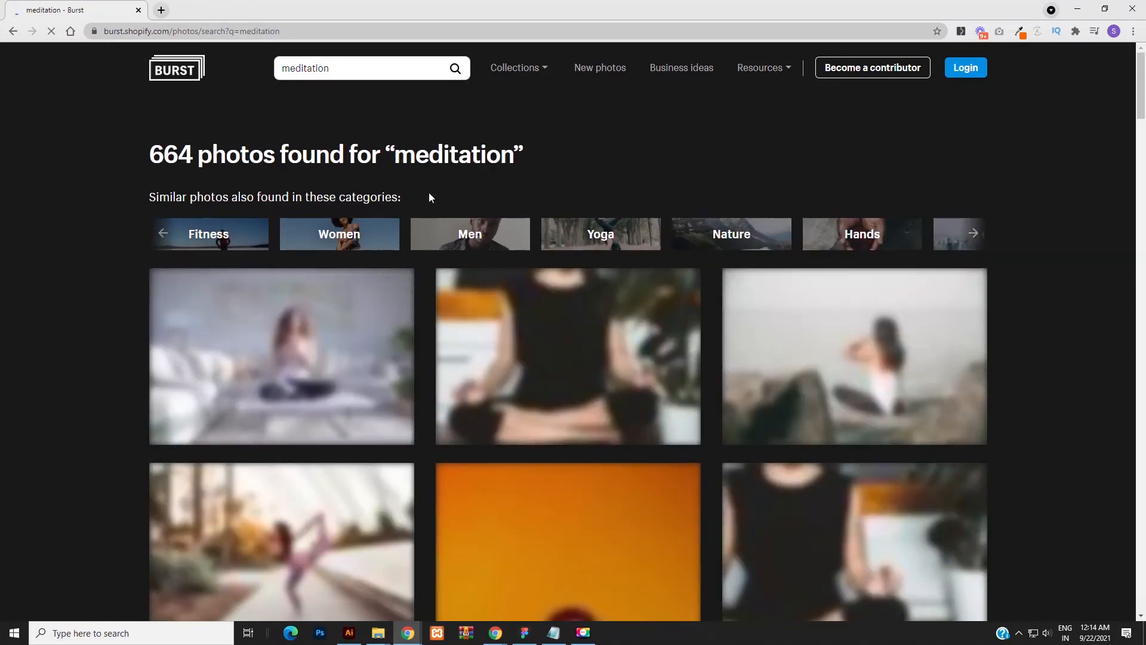
pyautogui.scroll(-7, 428, 192)
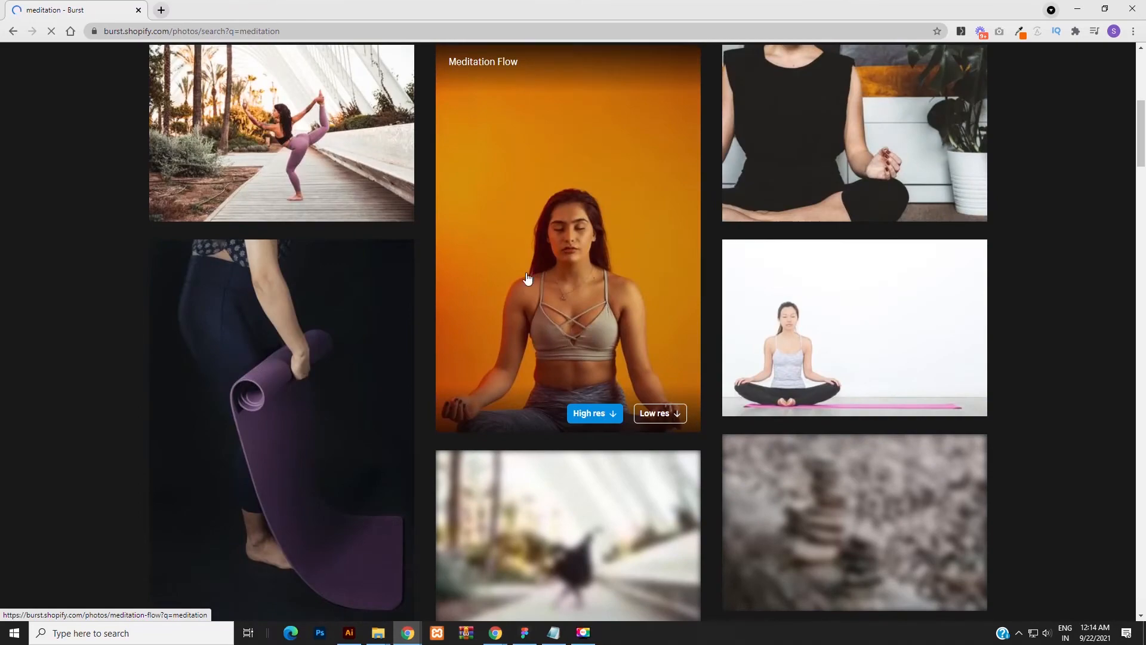
# Step: Look through more of the meditation photos on Burst and open the Meditation Flow photo
pyautogui.scroll(-6, 591, 329)
pyautogui.scroll(-9, 558, 349)
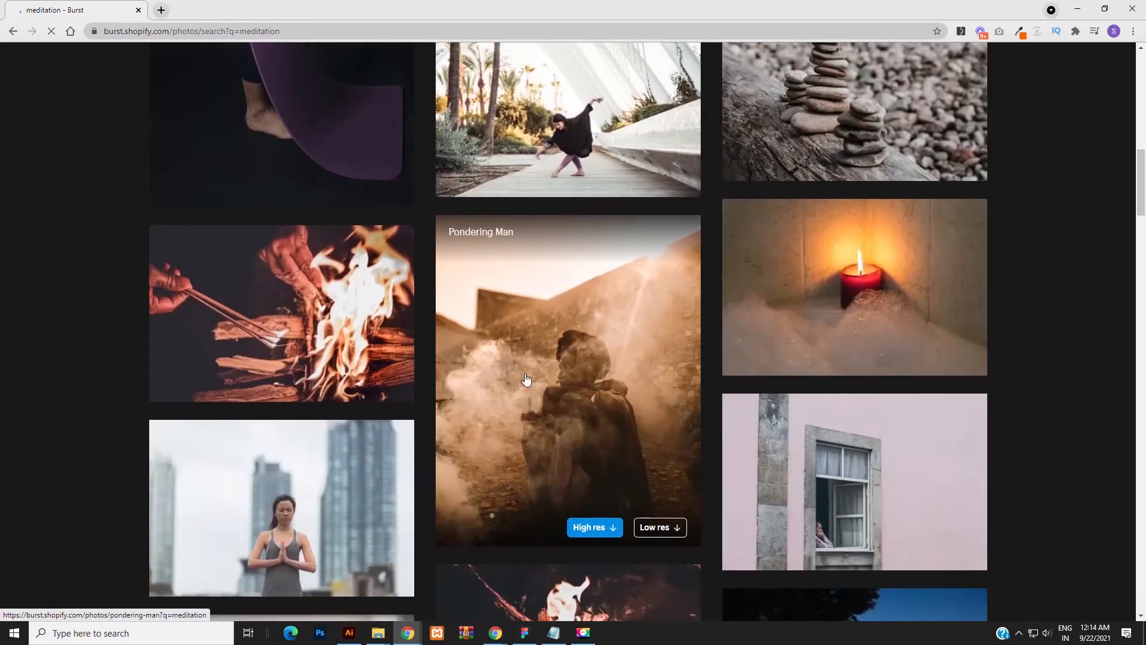
pyautogui.scroll(15, 708, 346)
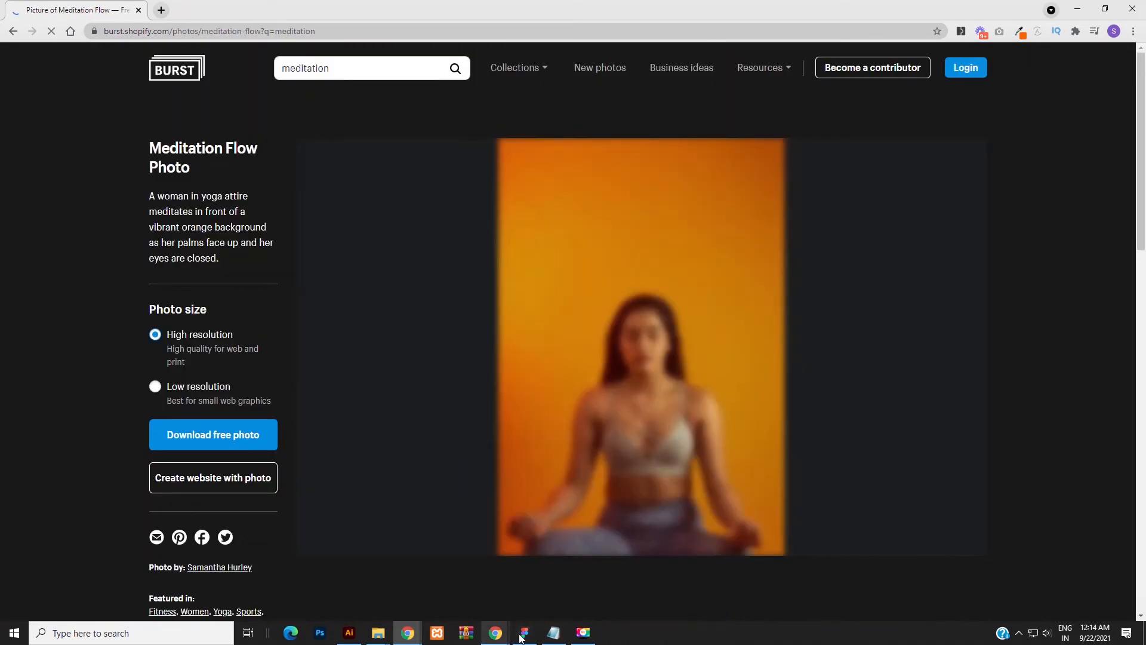
# Step: Switch back to the Day 4 design in Figma and review the four imported yoga photos beside the frames
pyautogui.click(524, 632)
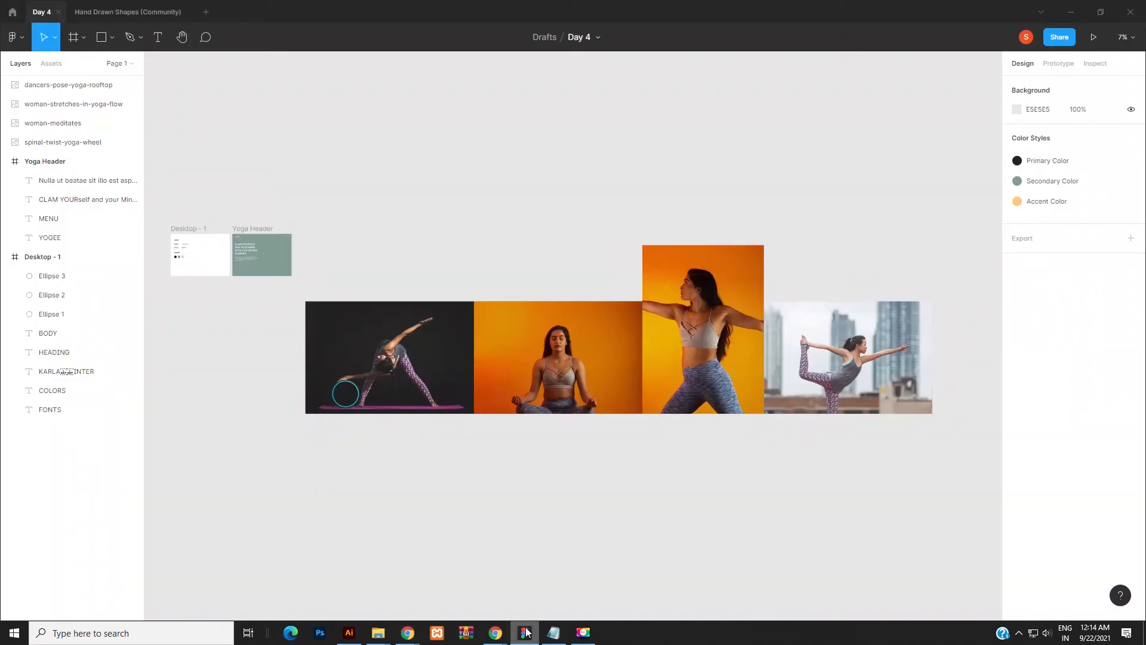
pyautogui.click(664, 360)
pyautogui.click(546, 390)
pyautogui.click(417, 409)
pyautogui.click(327, 243)
# Step: Draw a rectangle about 282 × 354 to the right of the headline in the Yoga Header frame
pyautogui.scroll(5, 345, 299)
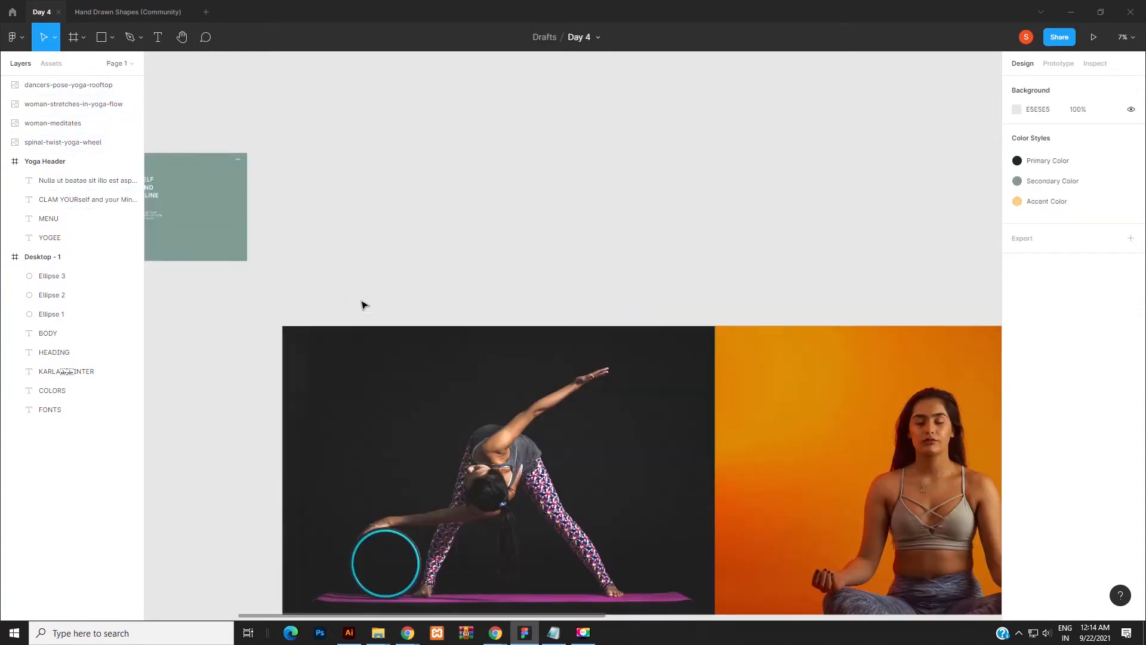
pyautogui.scroll(-2, 397, 283)
pyautogui.moveTo(418, 270); pyautogui.dragTo(455, 253)
pyautogui.scroll(6, 384, 233)
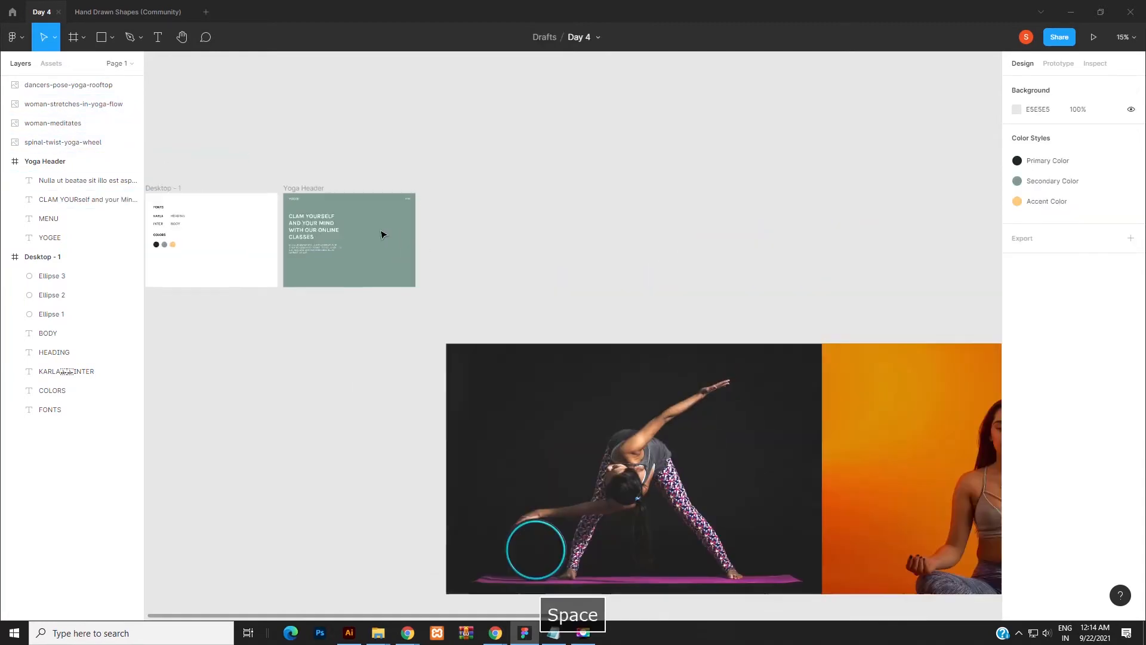
pyautogui.scroll(4, 394, 236)
pyautogui.scroll(-2, 411, 239)
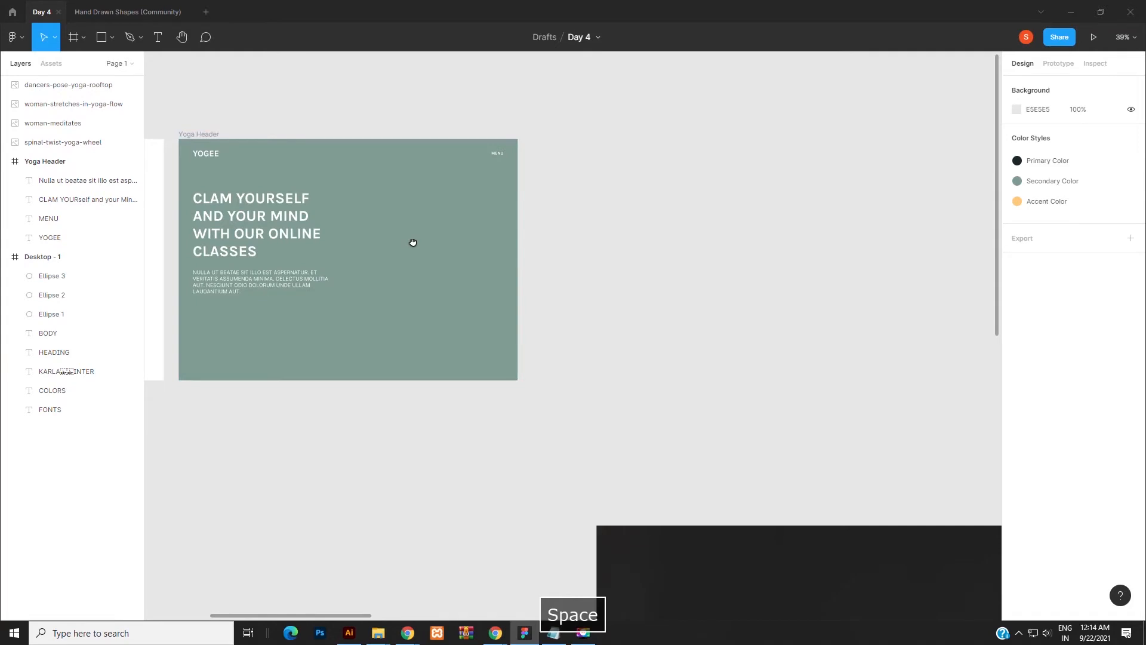
pyautogui.click(103, 37)
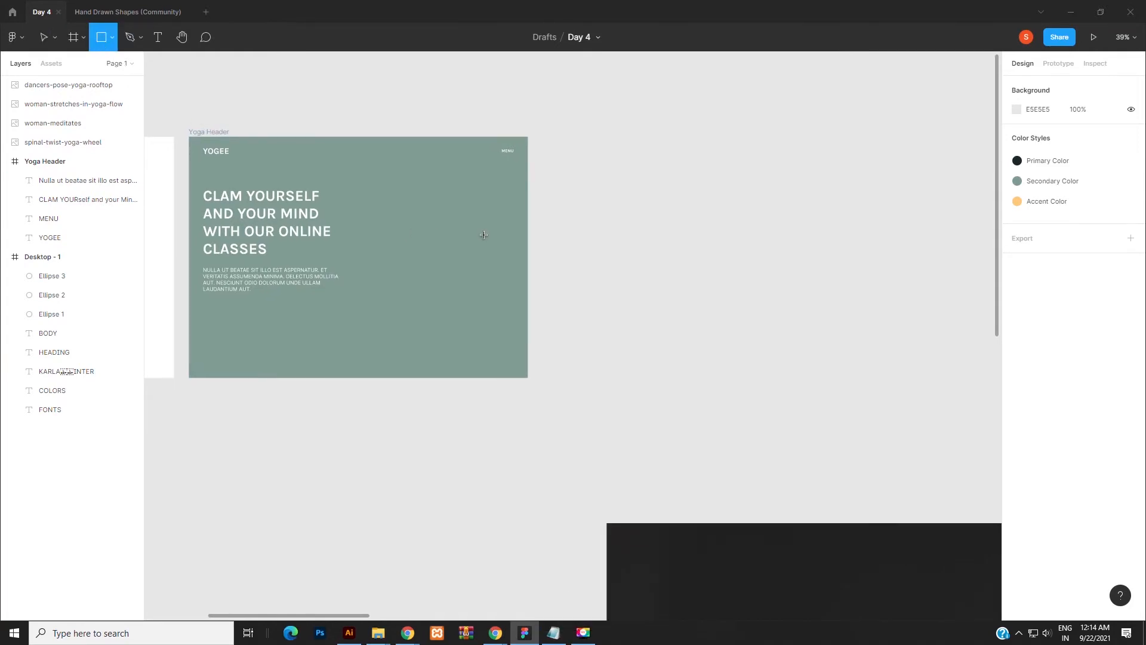
pyautogui.moveTo(403, 211); pyautogui.dragTo(469, 296)
pyautogui.scroll(5, 486, 278)
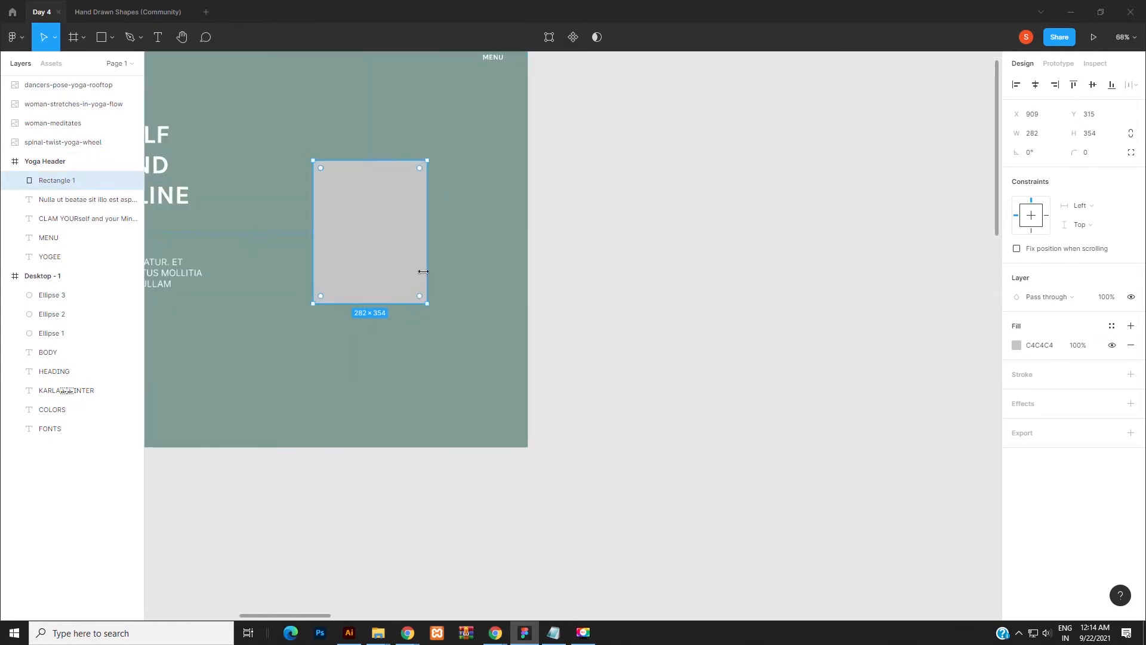
pyautogui.press('space')
pyautogui.moveTo(385, 276); pyautogui.dragTo(503, 363)
pyautogui.scroll(-3, 488, 320)
# Step: Add a smaller copy of the rectangle, about 208 × 210, overlapping the large one's lower-left corner, and send it to the back
pyautogui.moveTo(480, 320); pyautogui.dragTo(352, 364)
pyautogui.hotkey('ctrl', 'v')
pyautogui.moveTo(412, 274); pyautogui.dragTo(398, 338)
pyautogui.moveTo(355, 365); pyautogui.dragTo(400, 340)
pyautogui.hotkey('ctrl', 'z')
pyautogui.rightClick(394, 339)
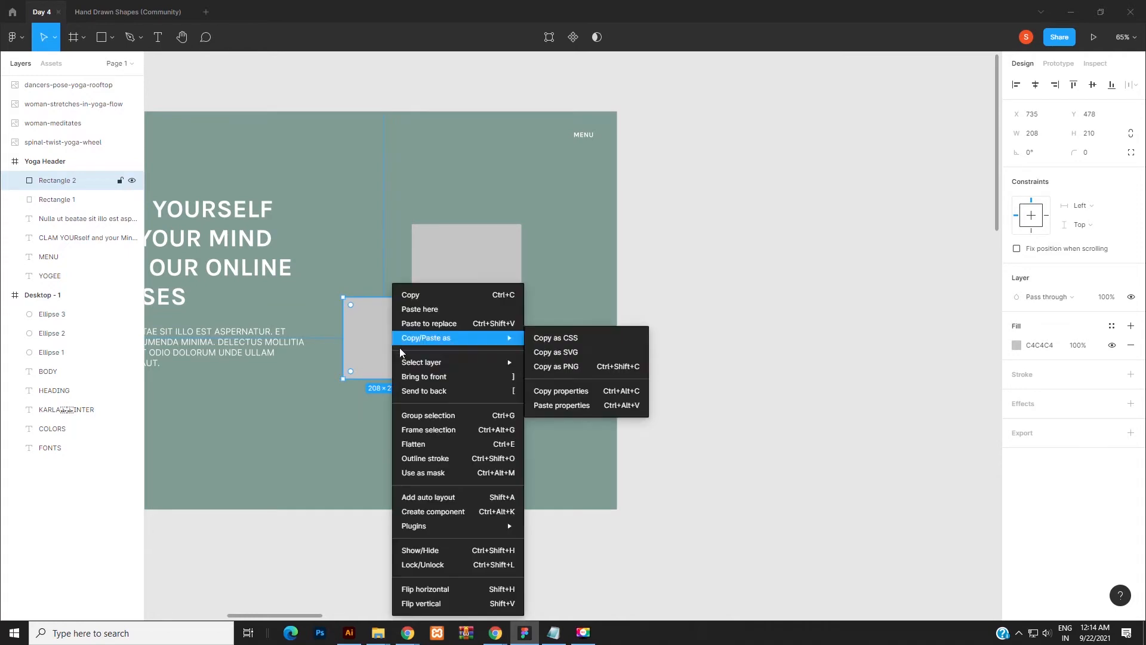
pyautogui.click(408, 391)
# Step: Duplicate the small rectangle, place the copy over the large rectangle's upper-right corner at about X 1133, Y 212, and send it to the back
pyautogui.hotkey('ctrl', 'c')
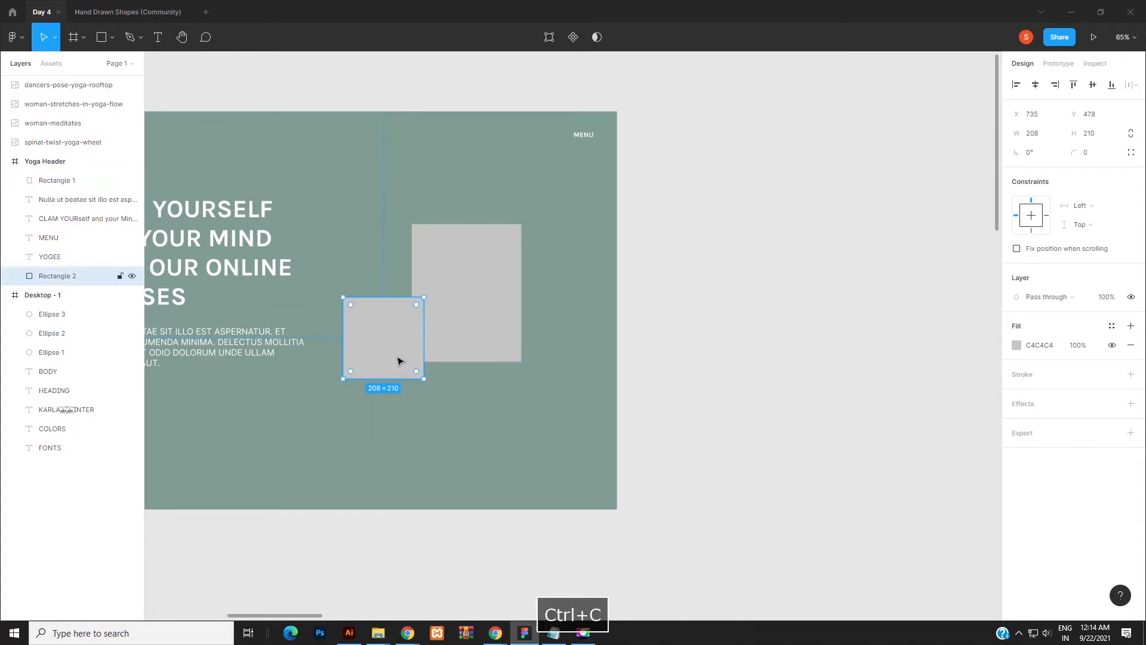
pyautogui.hotkey('ctrl', 'v')
pyautogui.moveTo(397, 358); pyautogui.dragTo(529, 251)
pyautogui.rightClick(532, 228)
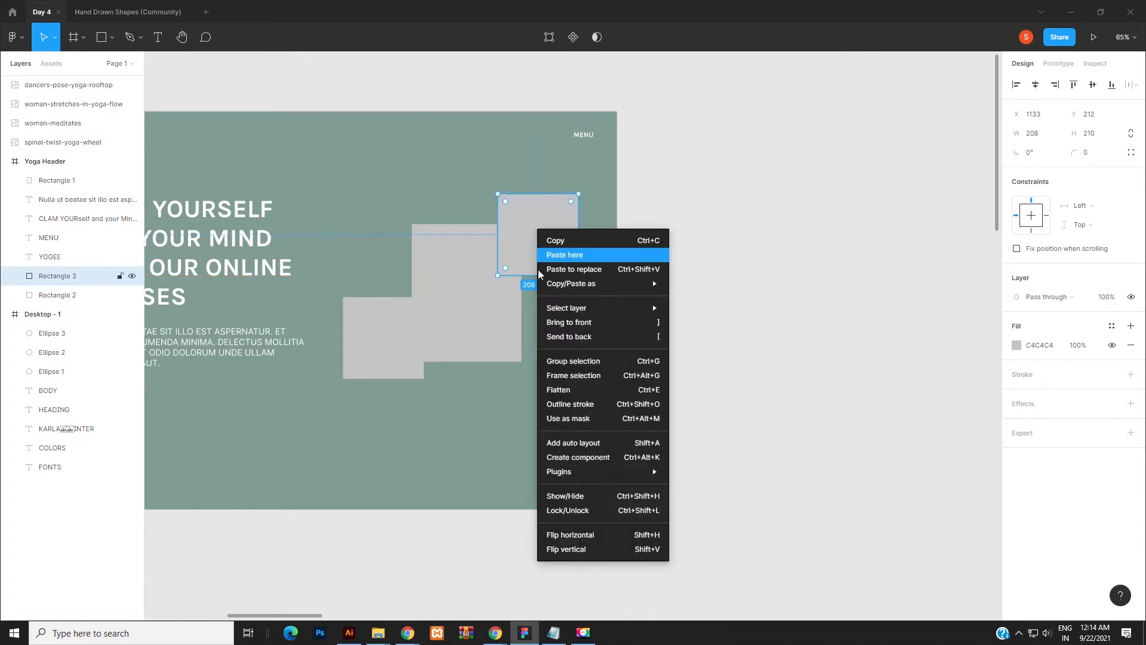
pyautogui.click(555, 337)
# Step: Fill the large rectangle with the image woman-stretches-in-yoga-flow from the Day 4 folder inside Youtube videos on drive D
pyautogui.click(465, 283)
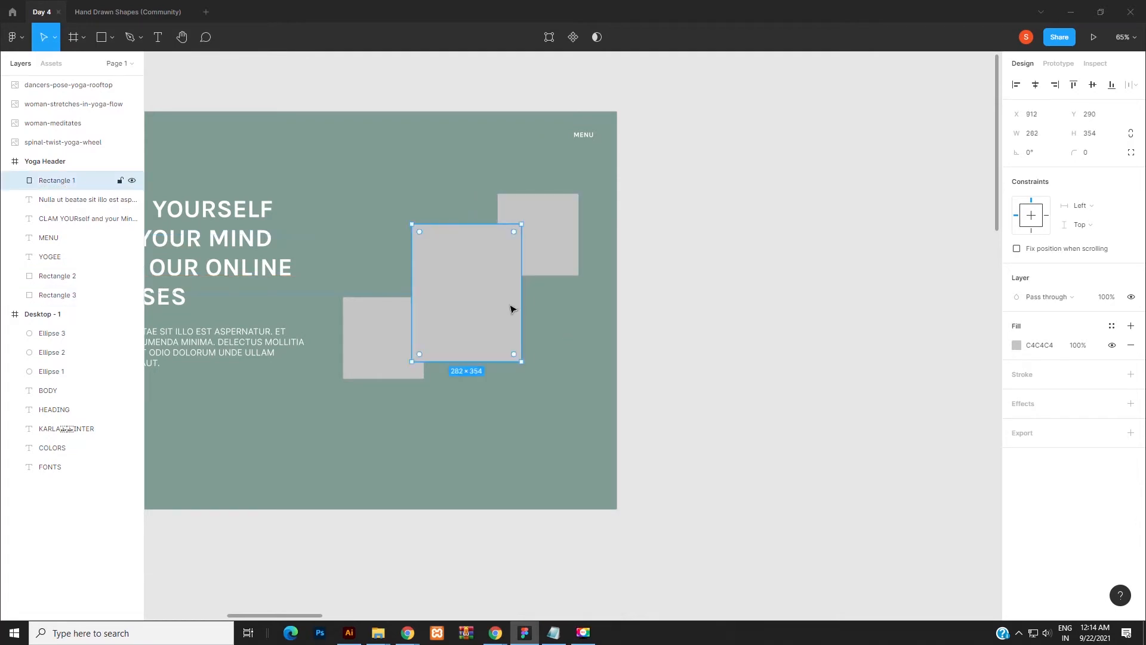
pyautogui.click(1018, 348)
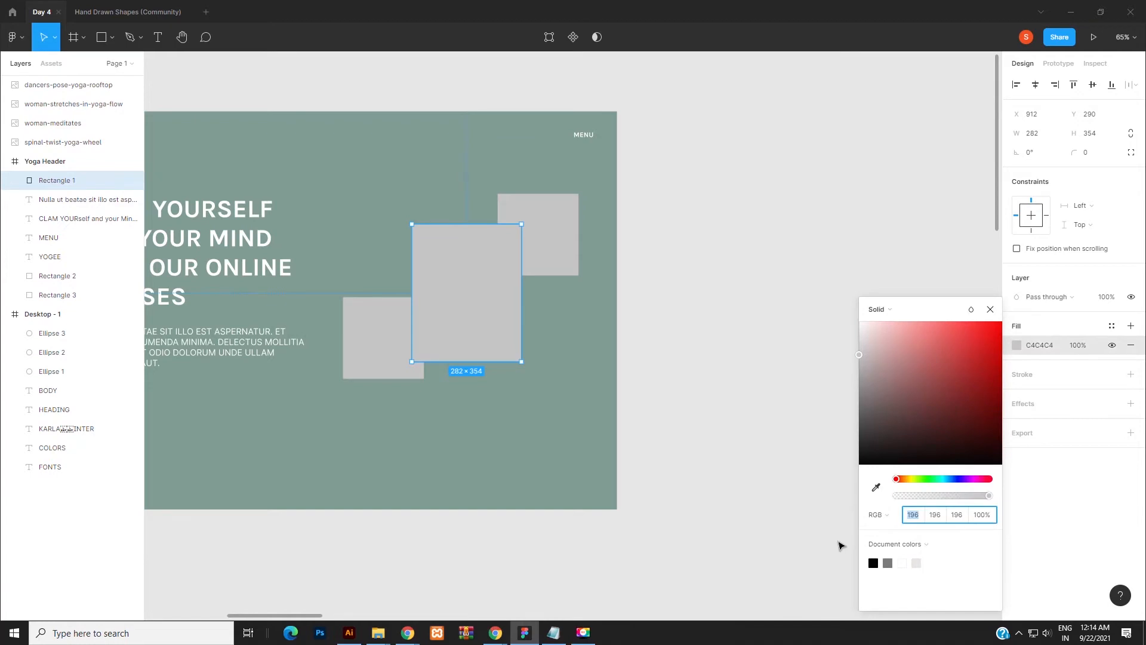
pyautogui.click(890, 307)
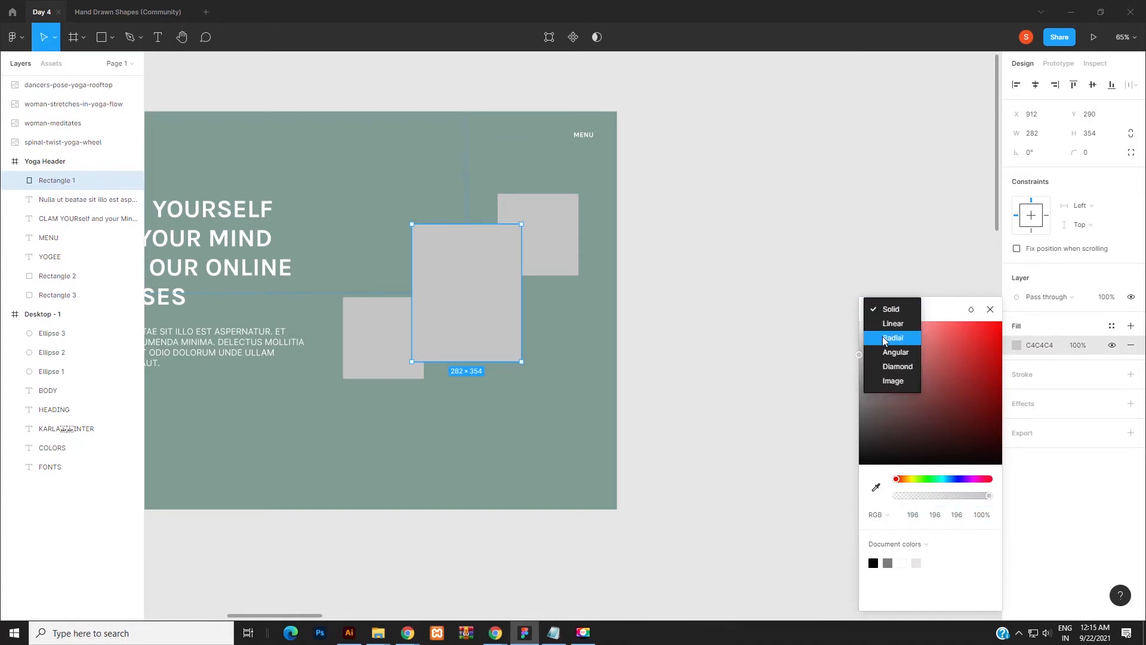
pyautogui.click(891, 382)
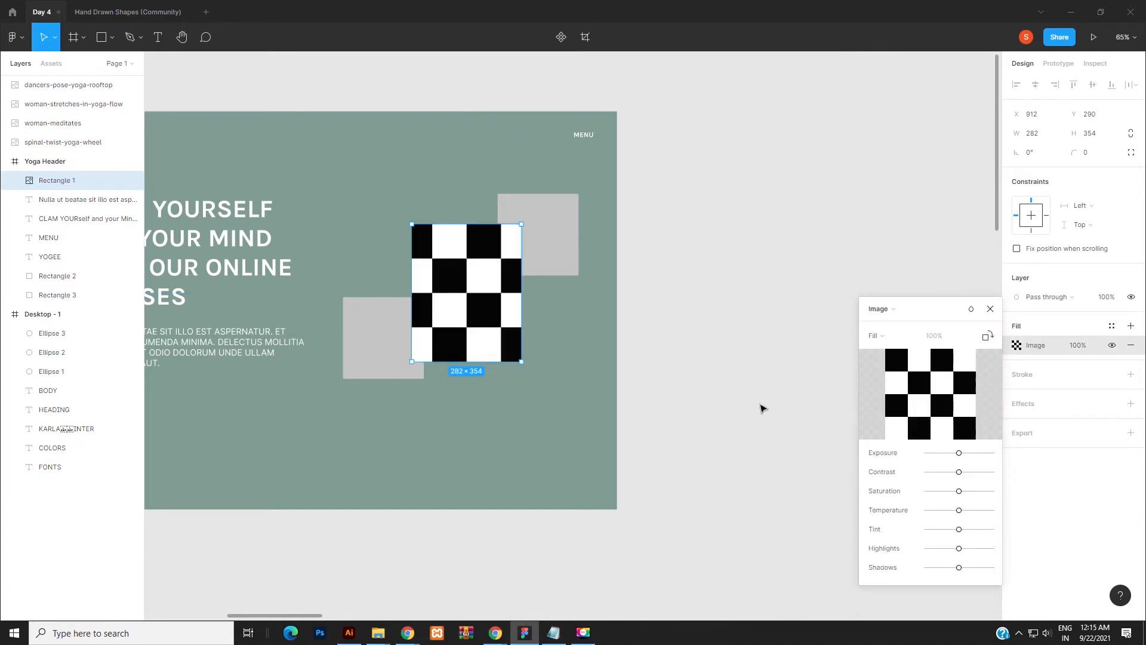
pyautogui.click(940, 394)
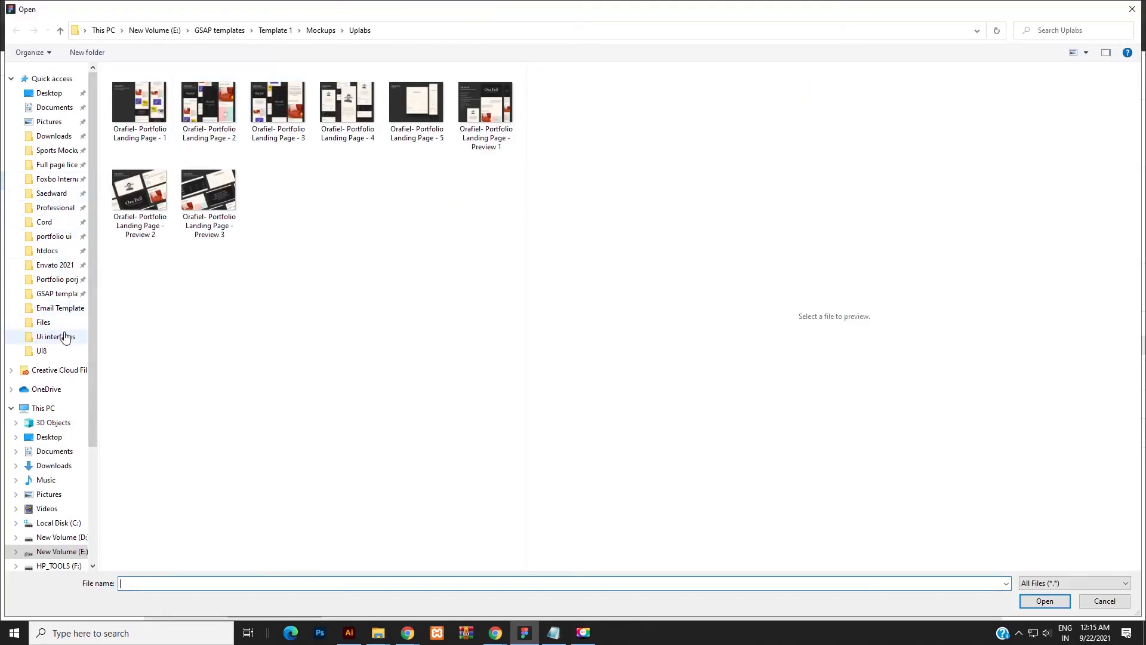
pyautogui.click(48, 543)
pyautogui.scroll(-3, 164, 450)
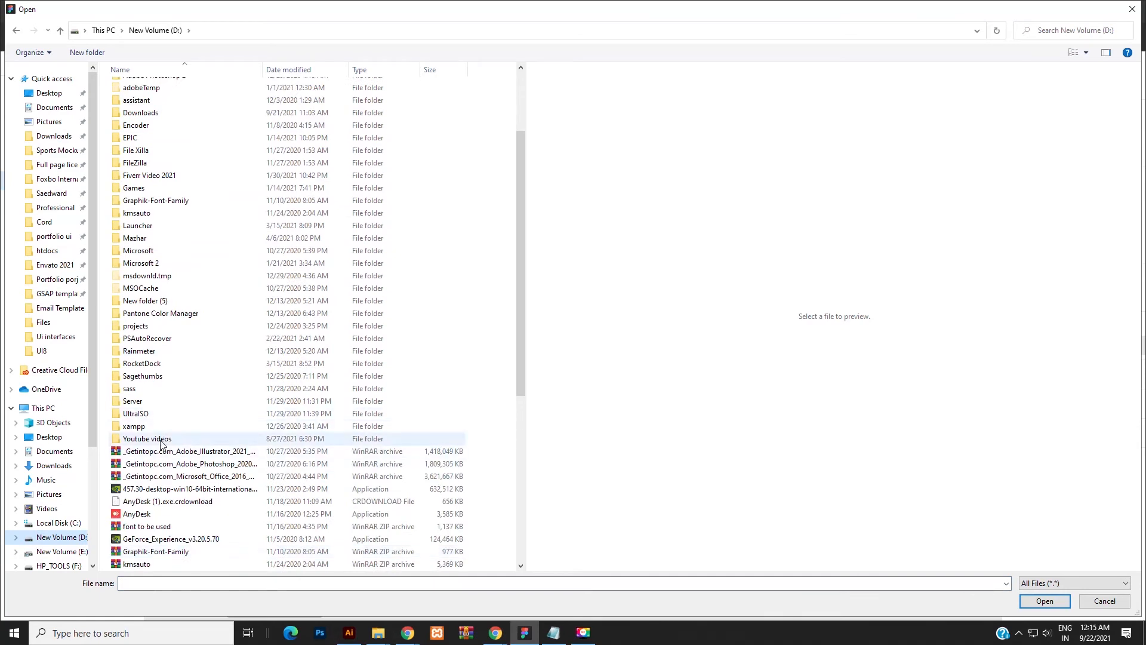
pyautogui.doubleClick(150, 438)
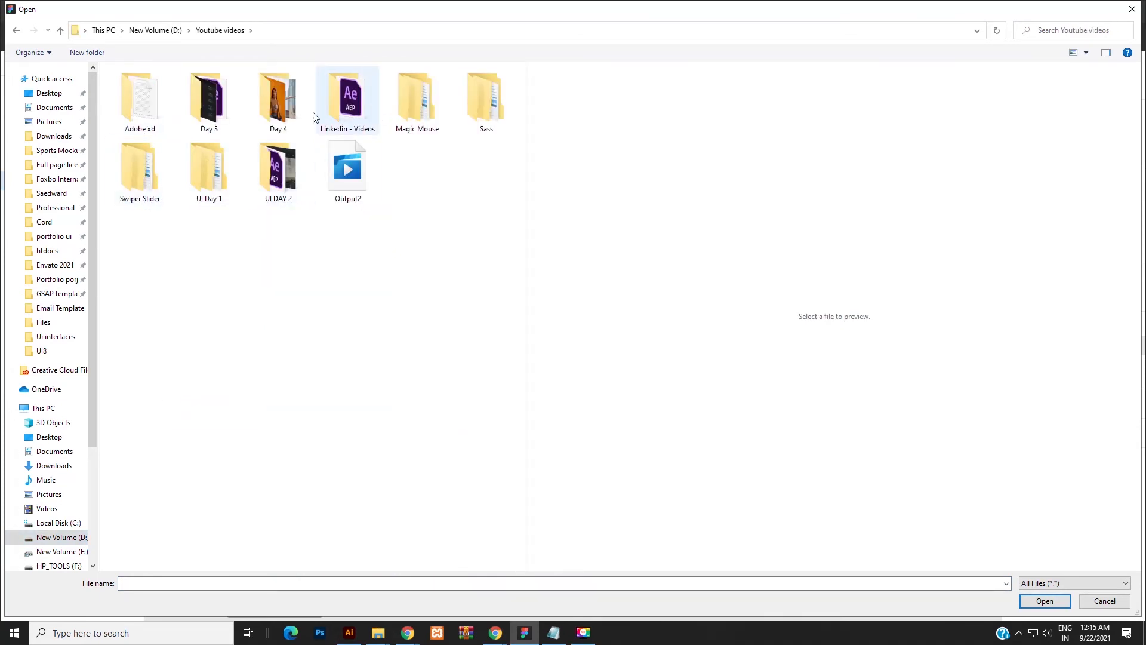
pyautogui.doubleClick(258, 110)
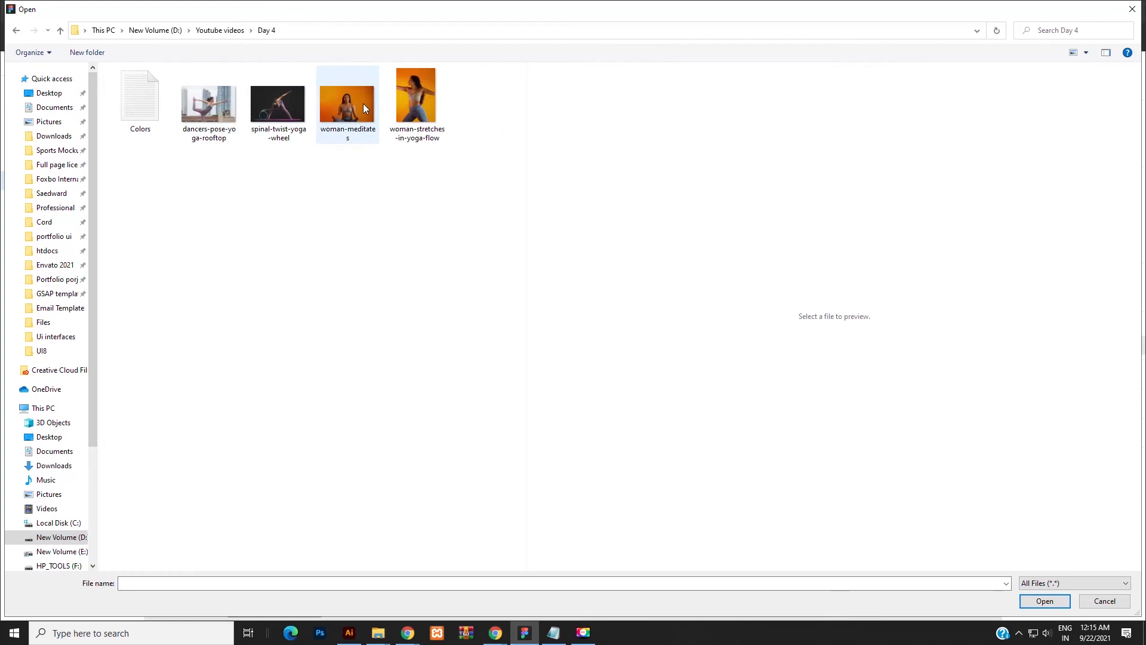
pyautogui.doubleClick(421, 93)
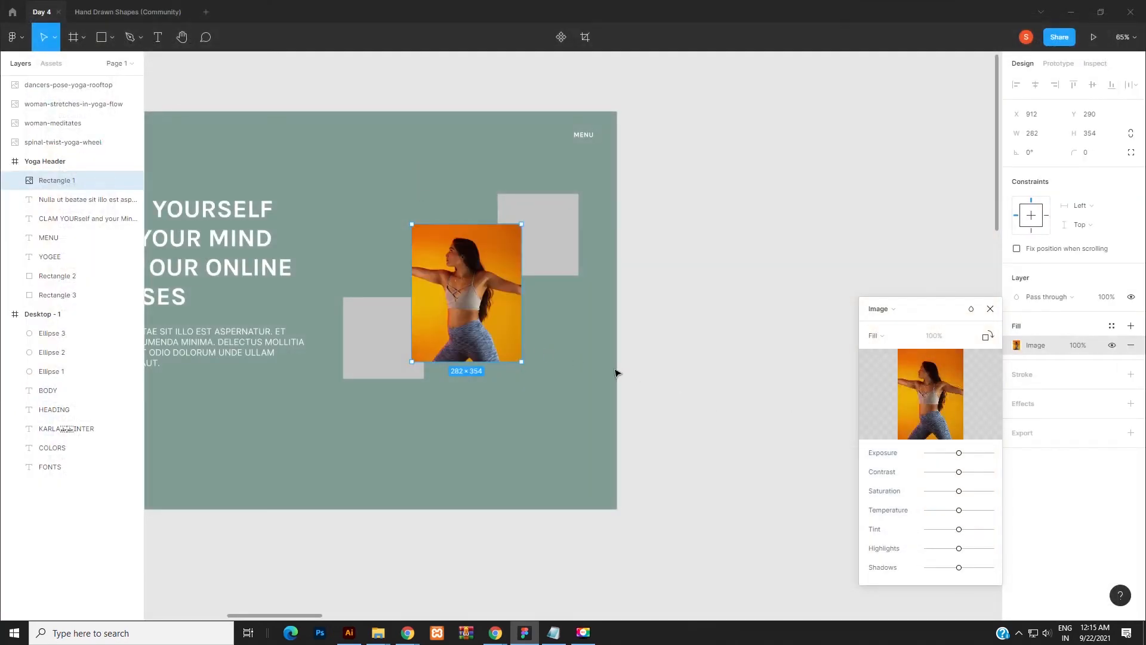
# Step: Fill the lower-left small rectangle with the image spinal-twist-yoga-wheel from the Day 4 folder
pyautogui.click(389, 325)
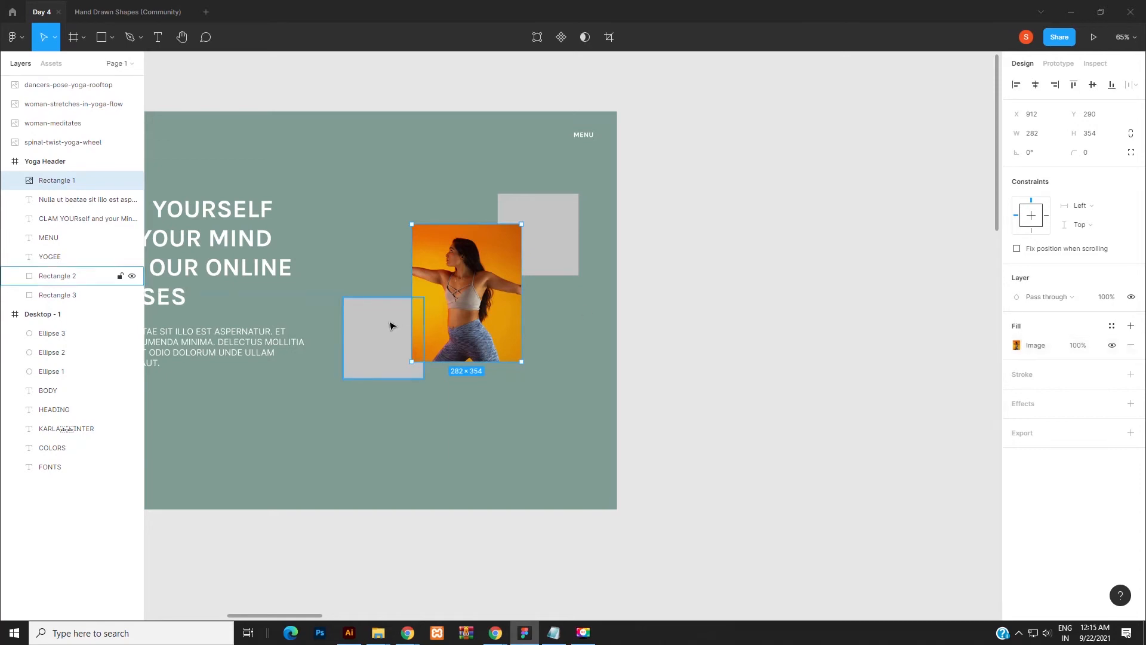
pyautogui.click(1016, 346)
pyautogui.click(876, 514)
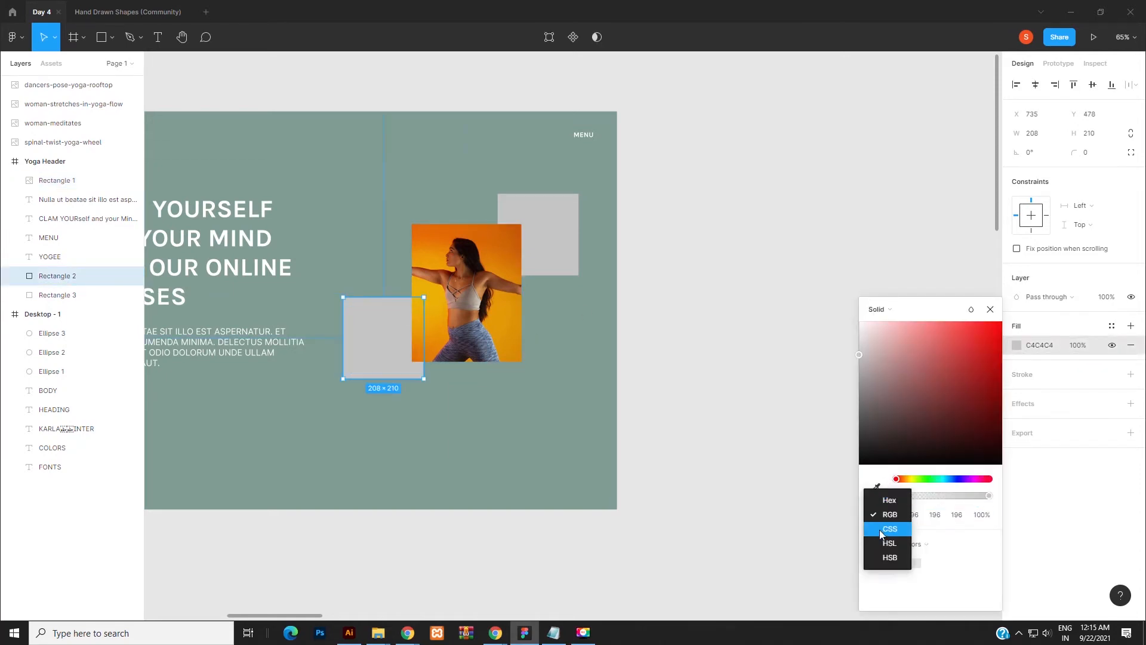
pyautogui.click(891, 310)
pyautogui.click(890, 310)
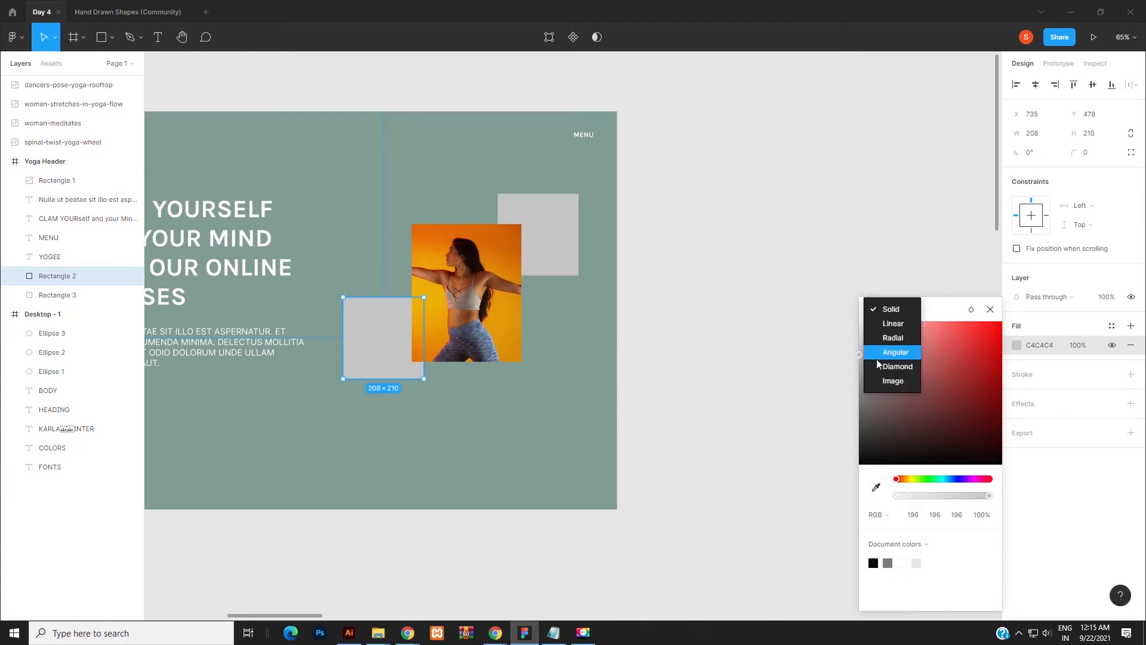
pyautogui.click(878, 381)
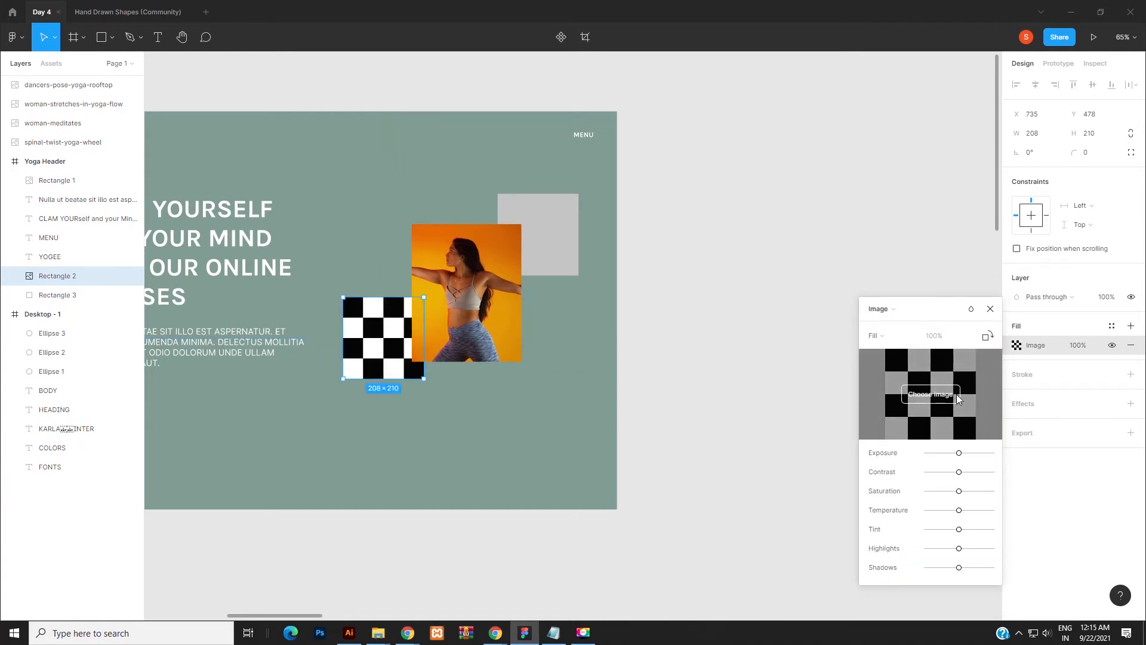
pyautogui.click(957, 393)
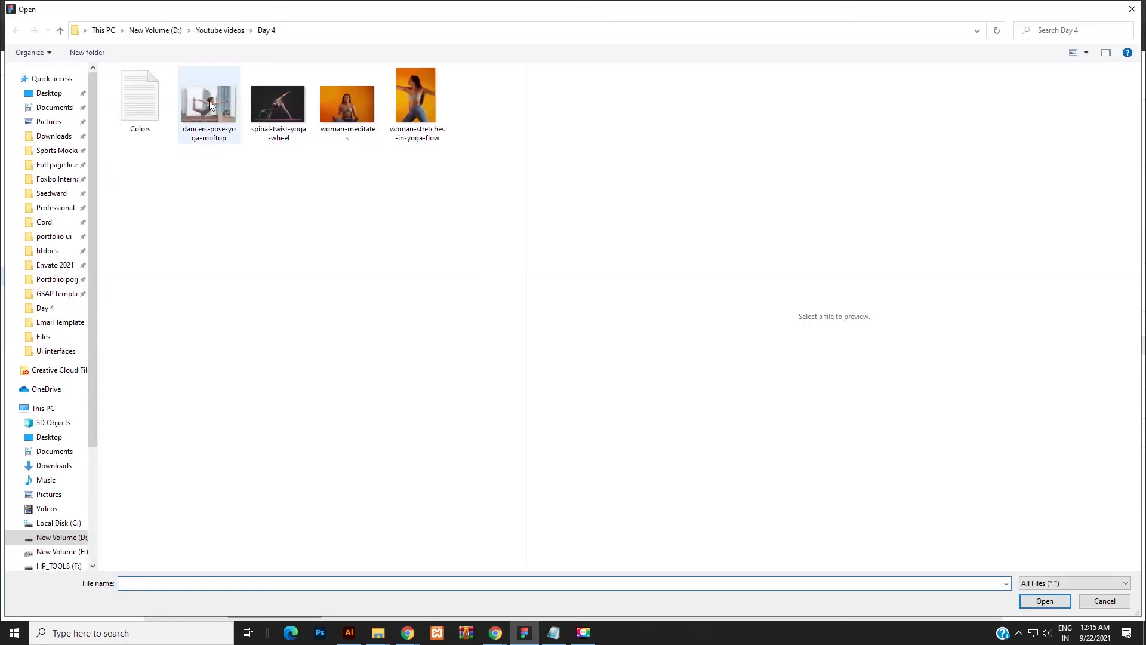
pyautogui.doubleClick(263, 107)
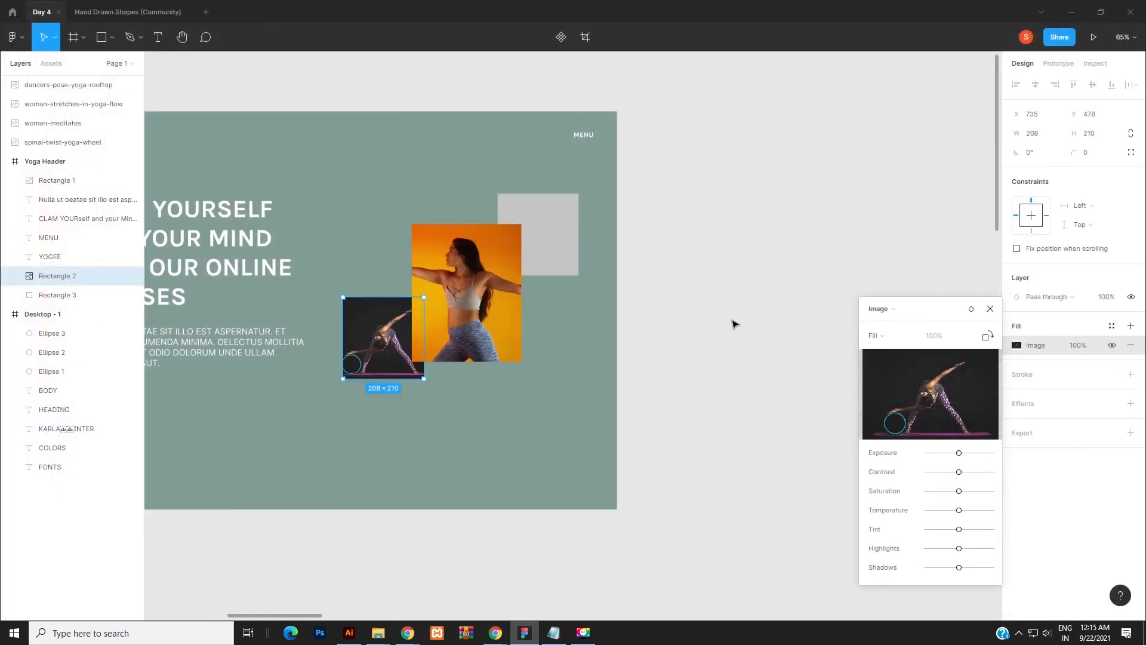
pyautogui.click(548, 209)
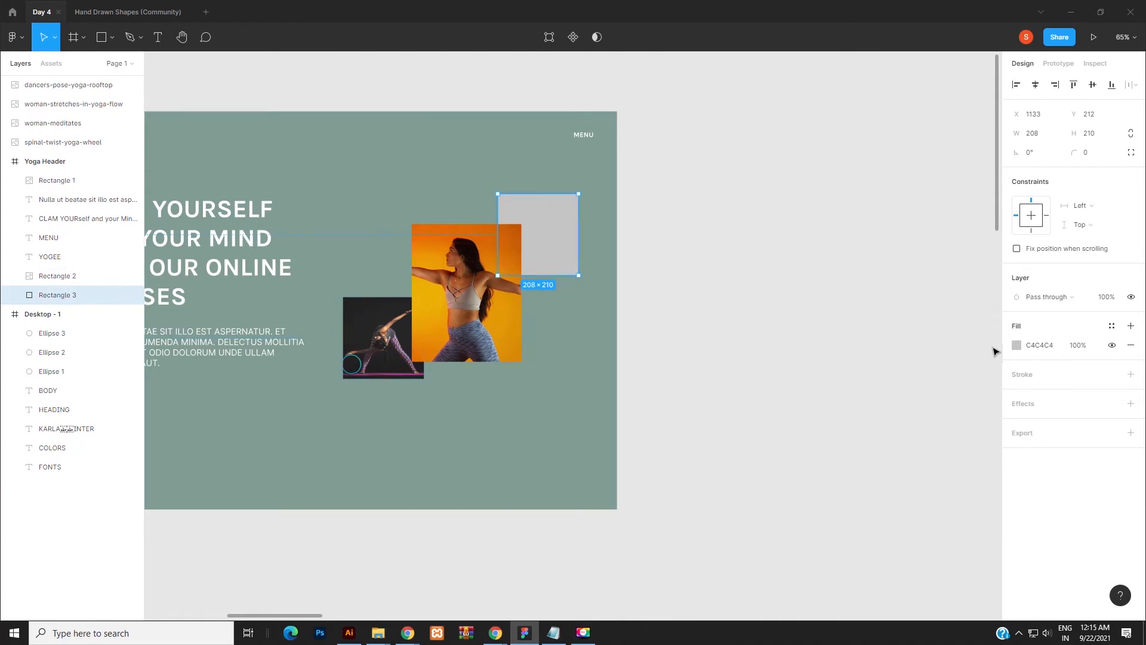
pyautogui.click(1016, 346)
pyautogui.click(889, 311)
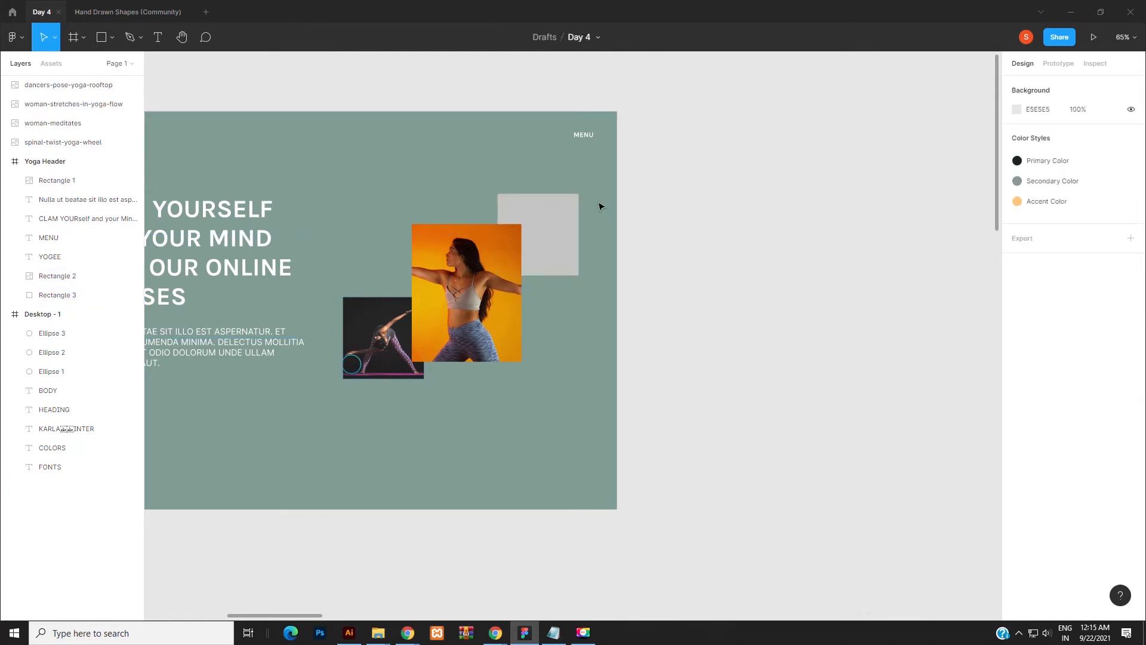
# Step: Fill the upper-right small rectangle with the image dancers-pose-yoga-rooftop from the Day 4 folder
pyautogui.doubleClick(562, 223)
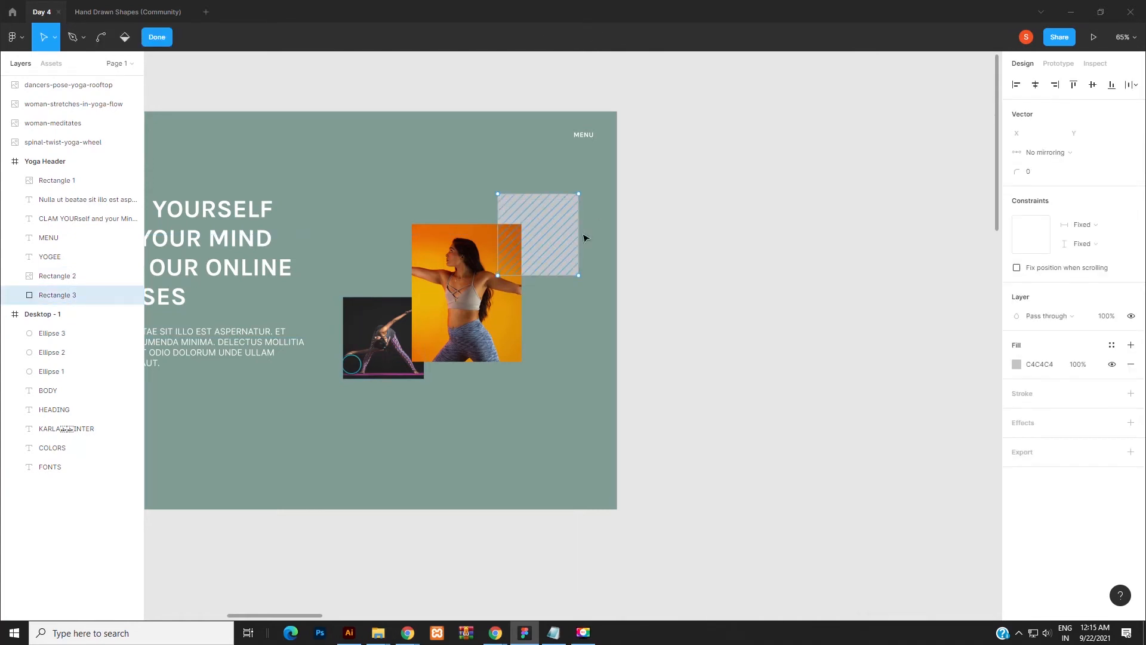
pyautogui.press('Escape')
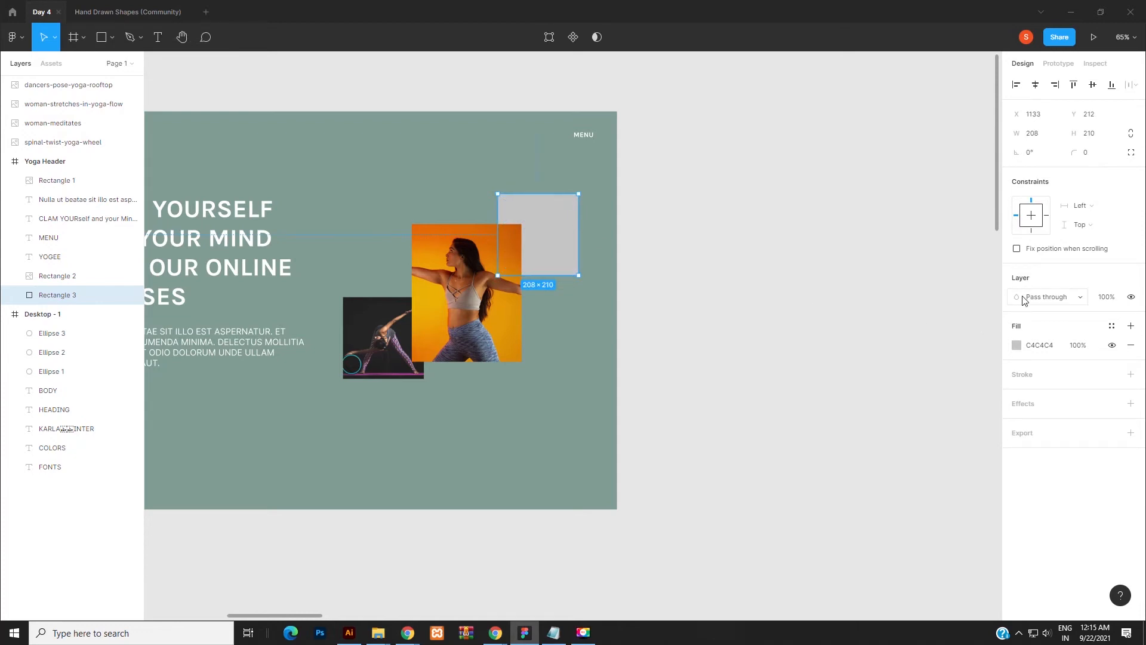
pyautogui.click(1017, 345)
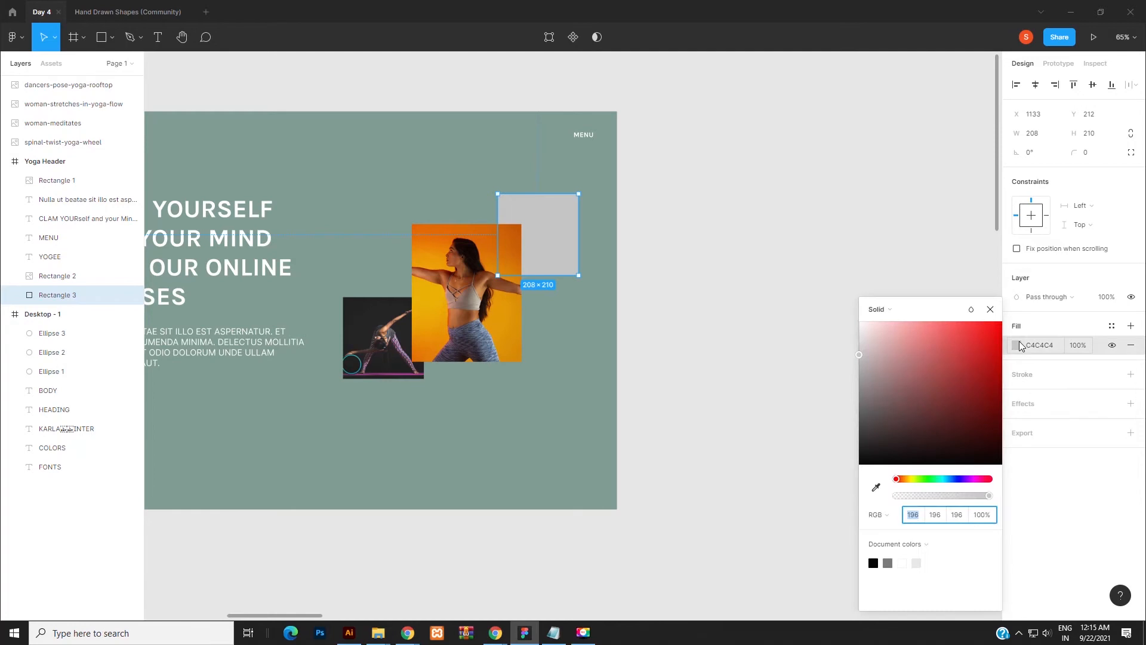
pyautogui.click(875, 310)
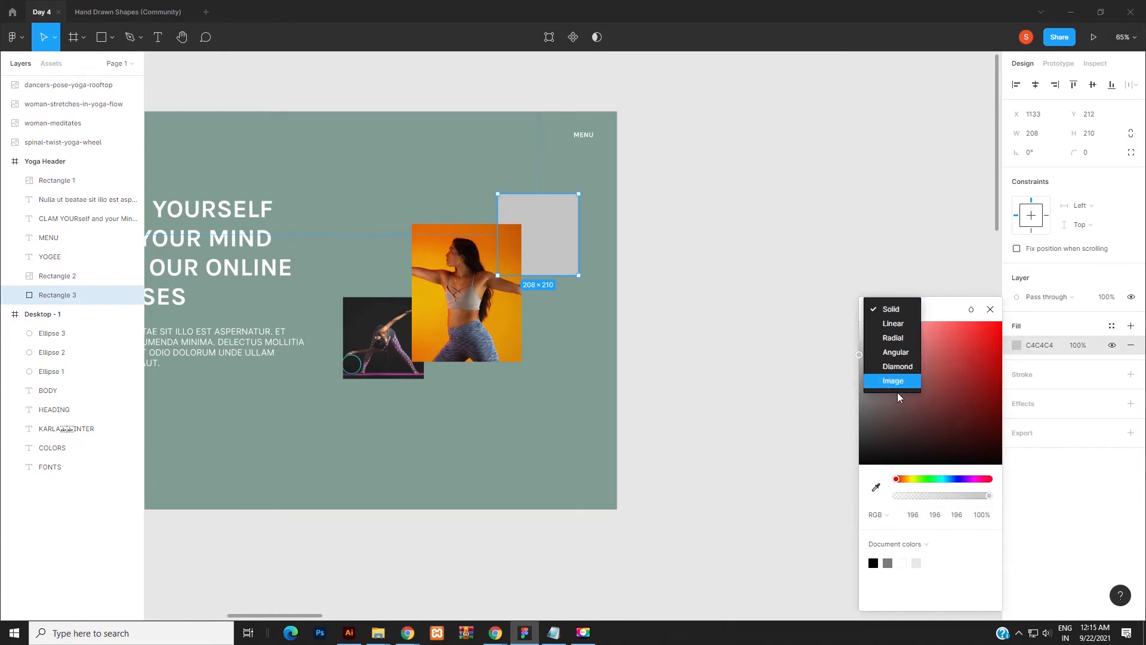
pyautogui.click(894, 384)
pyautogui.click(949, 406)
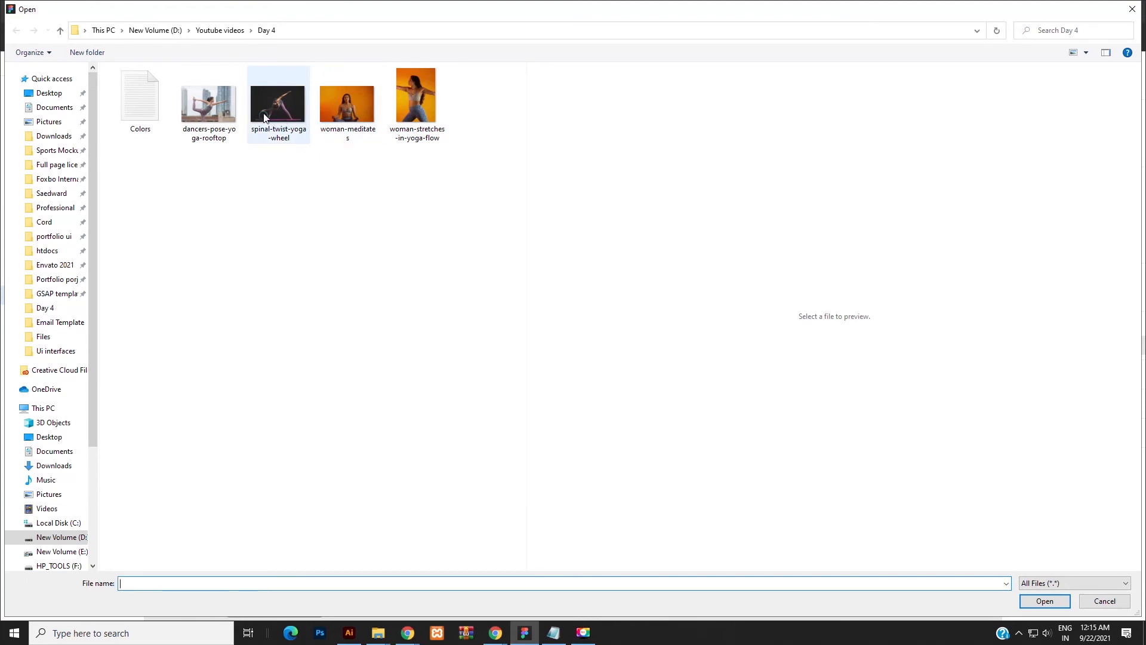
pyautogui.doubleClick(221, 107)
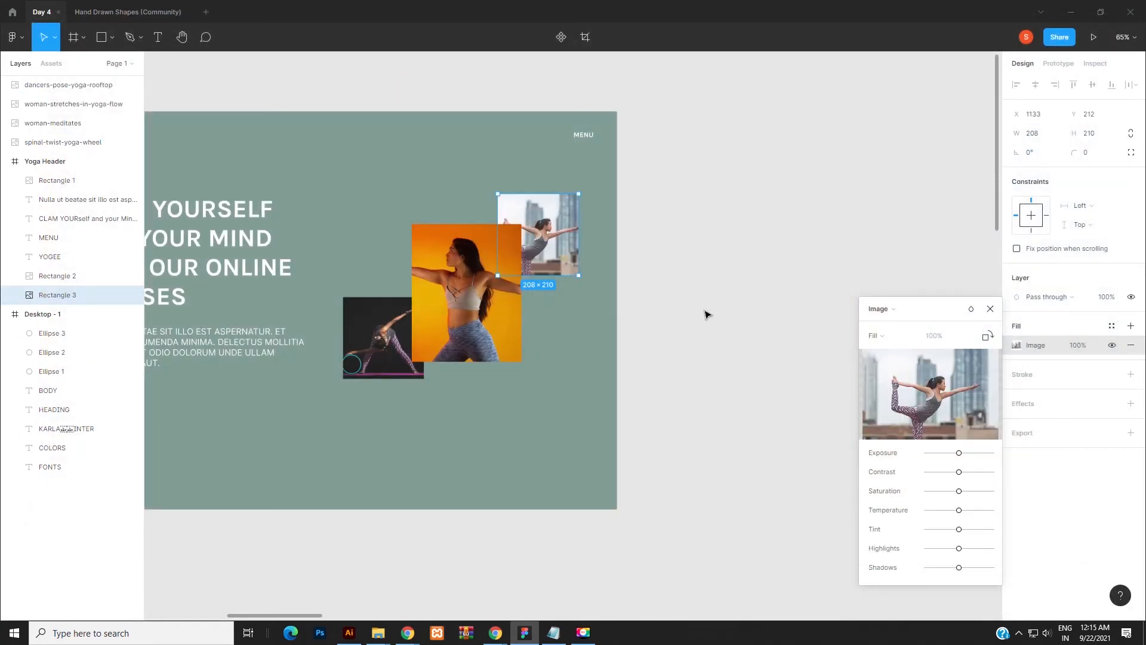
pyautogui.press('Escape')
pyautogui.scroll(-2, 674, 353)
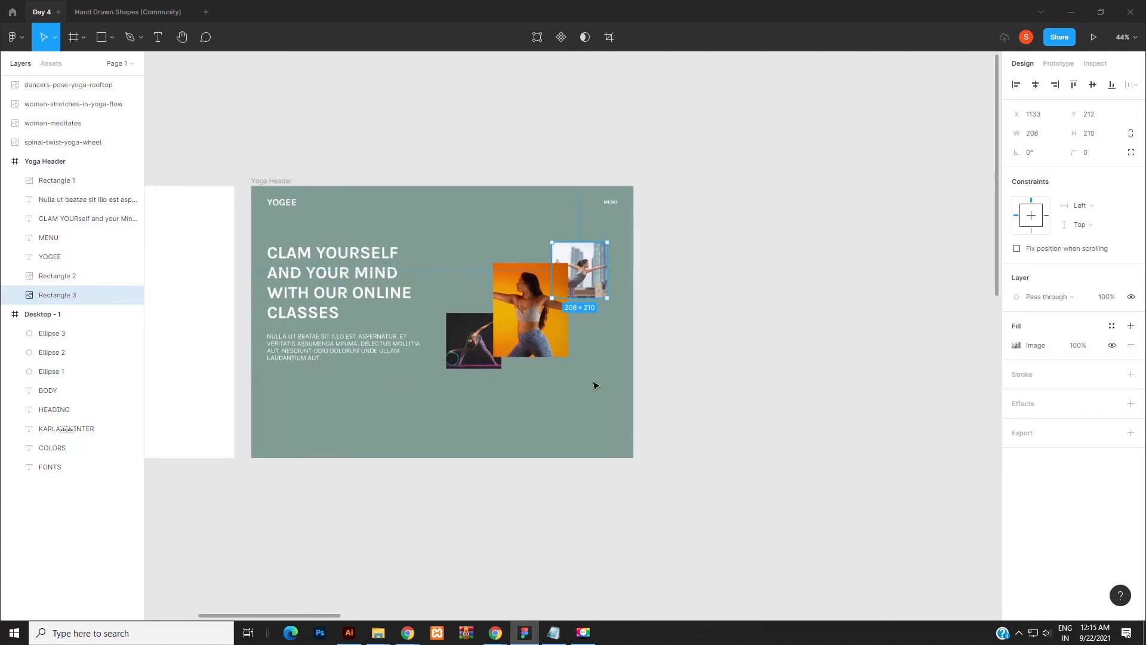
# Step: Draw a circle about 354 × 354 and place it over the large photo's lower-right corner at about X 987, Y 422
pyautogui.click(112, 37)
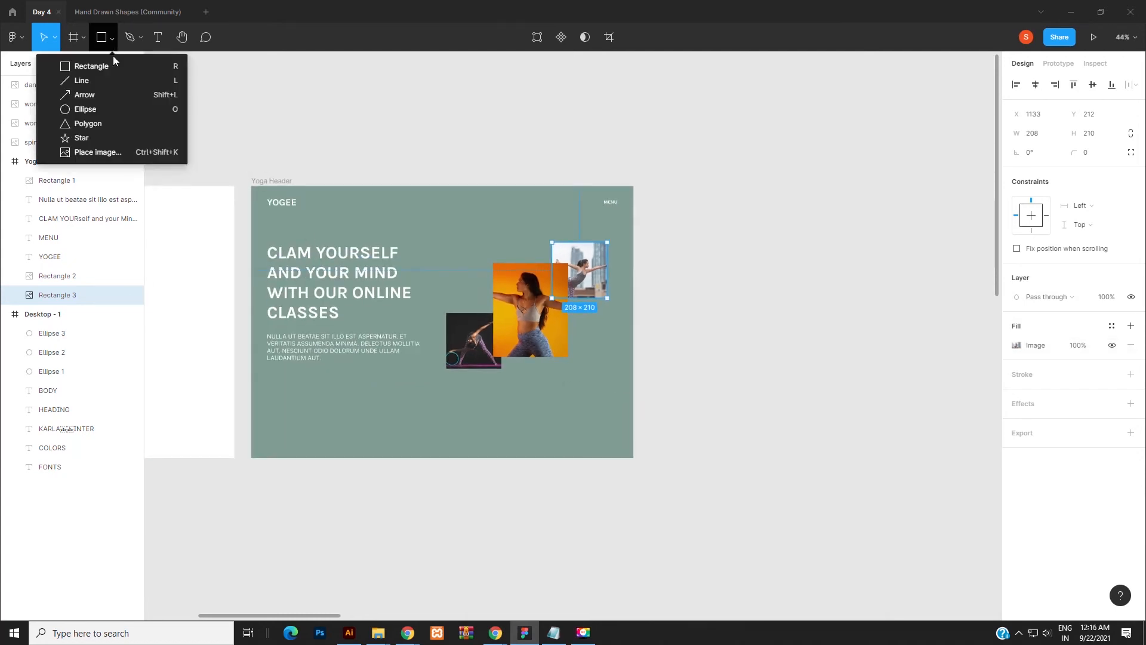
pyautogui.click(95, 113)
pyautogui.moveTo(522, 407); pyautogui.dragTo(568, 454)
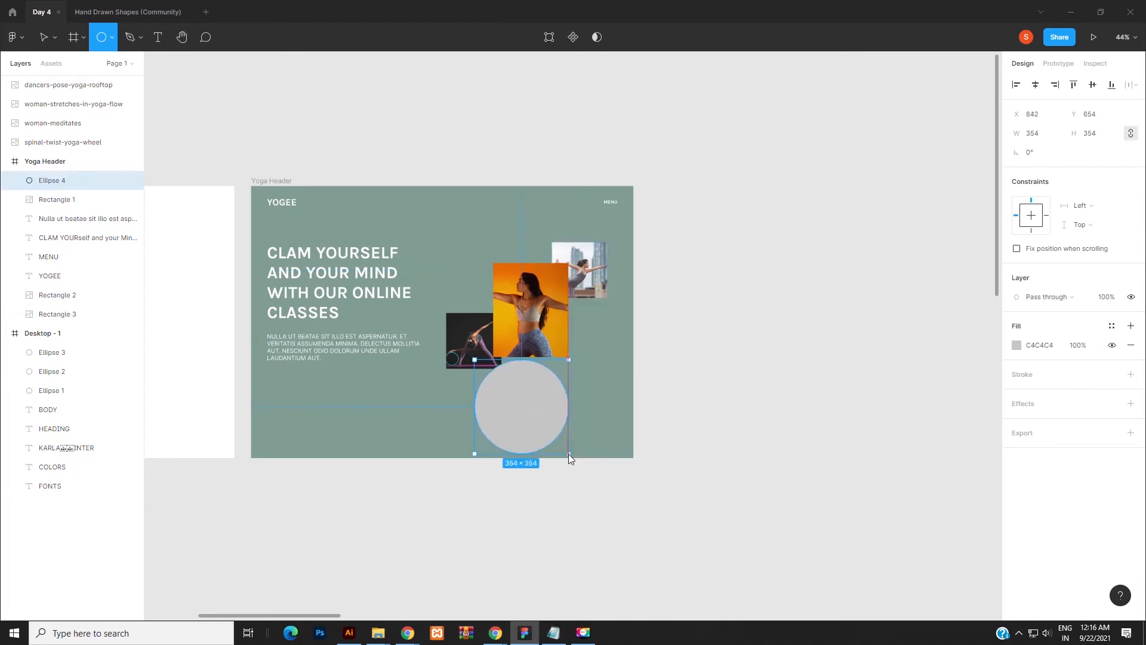
pyautogui.moveTo(550, 415); pyautogui.dragTo(586, 357)
pyautogui.rightClick(586, 355)
pyautogui.click(550, 377)
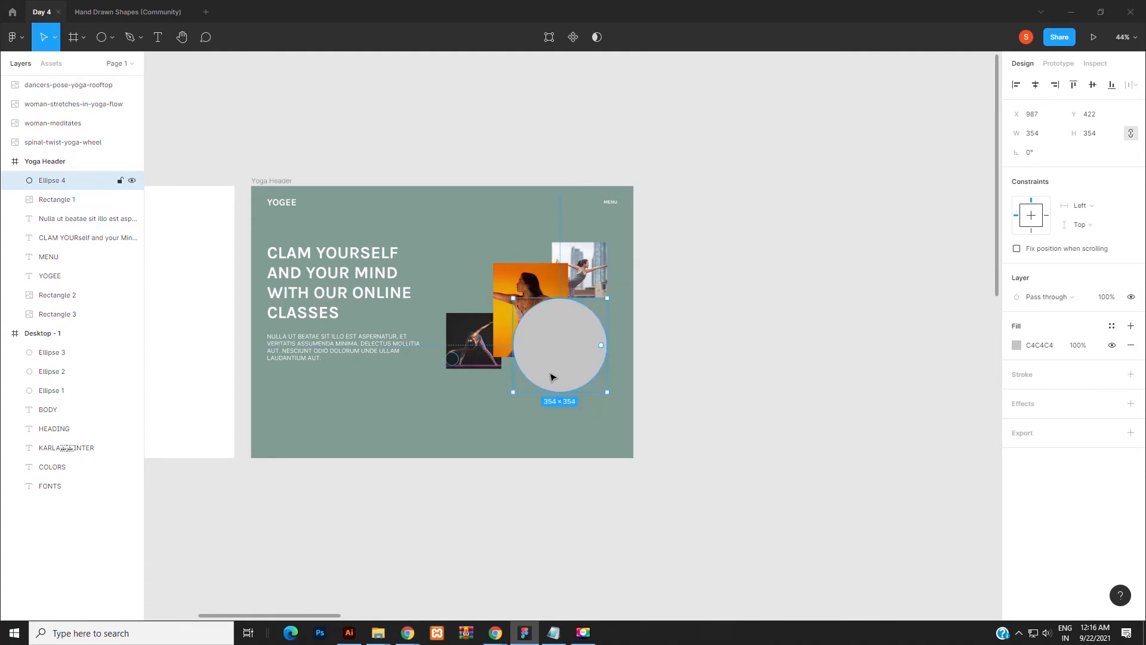
# Step: Replace the circle's default grey fill with the saved Accent Color style
pyautogui.click(1131, 345)
pyautogui.click(1112, 326)
pyautogui.click(1064, 398)
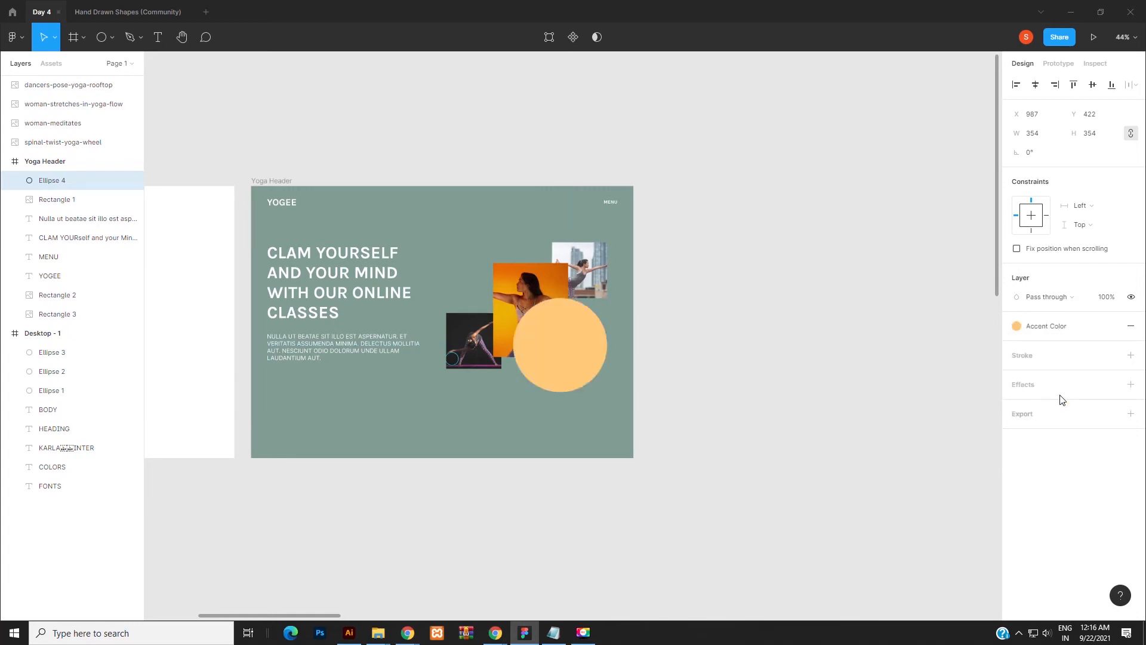
pyautogui.click(773, 396)
# Step: Duplicate the accent circle in place and enlarge the copy around its centre to about 404 × 404
pyautogui.click(556, 345)
pyautogui.hotkey('ctrl', 'c')
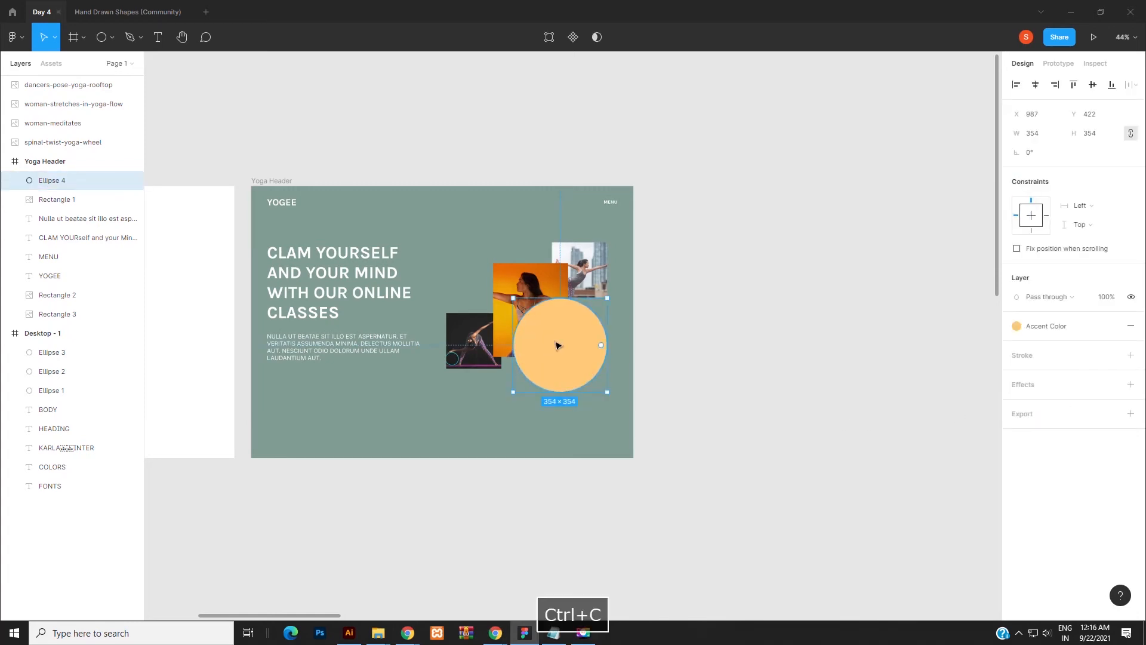
pyautogui.hotkey('ctrl', 'v')
pyautogui.moveTo(608, 297); pyautogui.dragTo(613, 297)
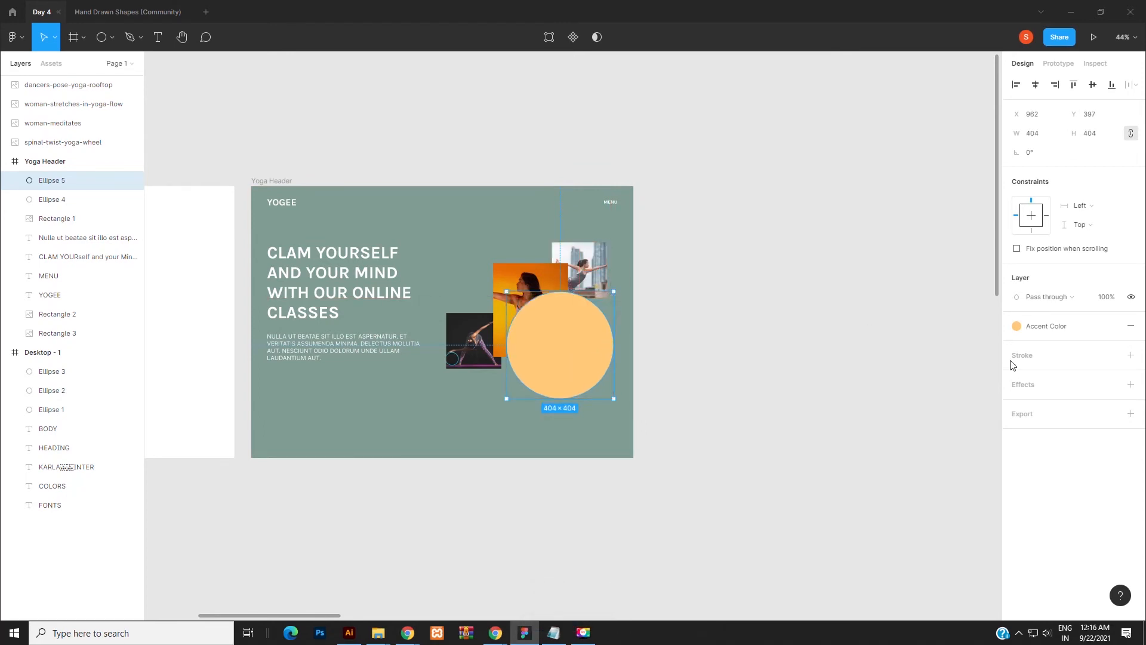
# Step: Turn the larger circle into an outline by adding a stroke in FFFFFF and removing its fill
pyautogui.click(1130, 355)
pyautogui.click(1131, 326)
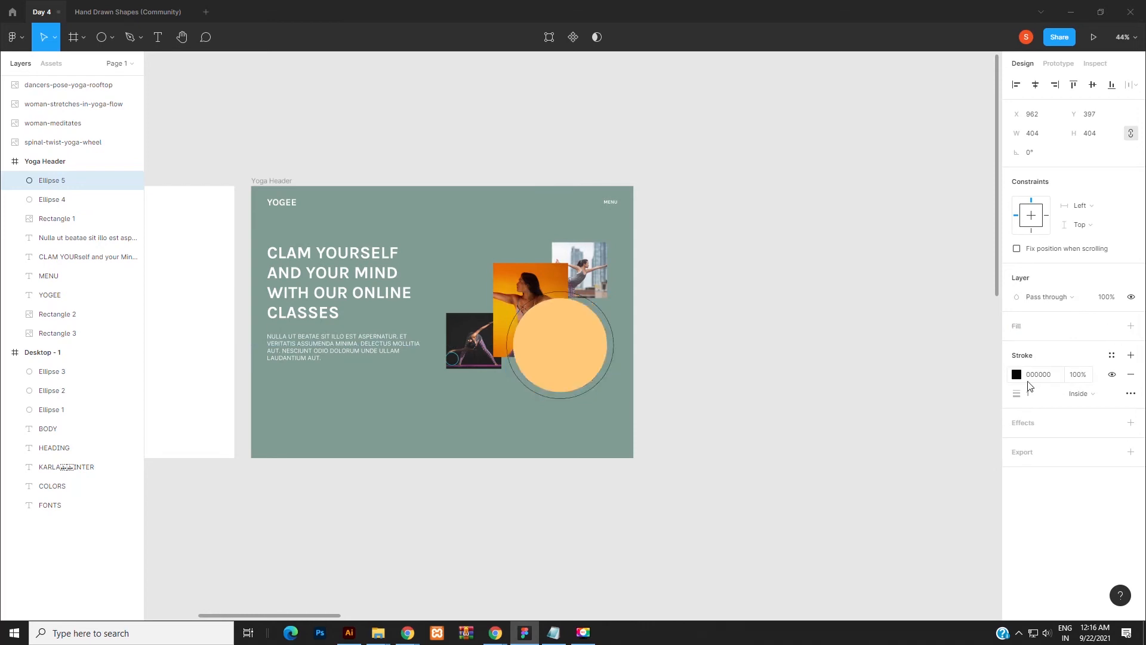
pyautogui.click(1036, 379)
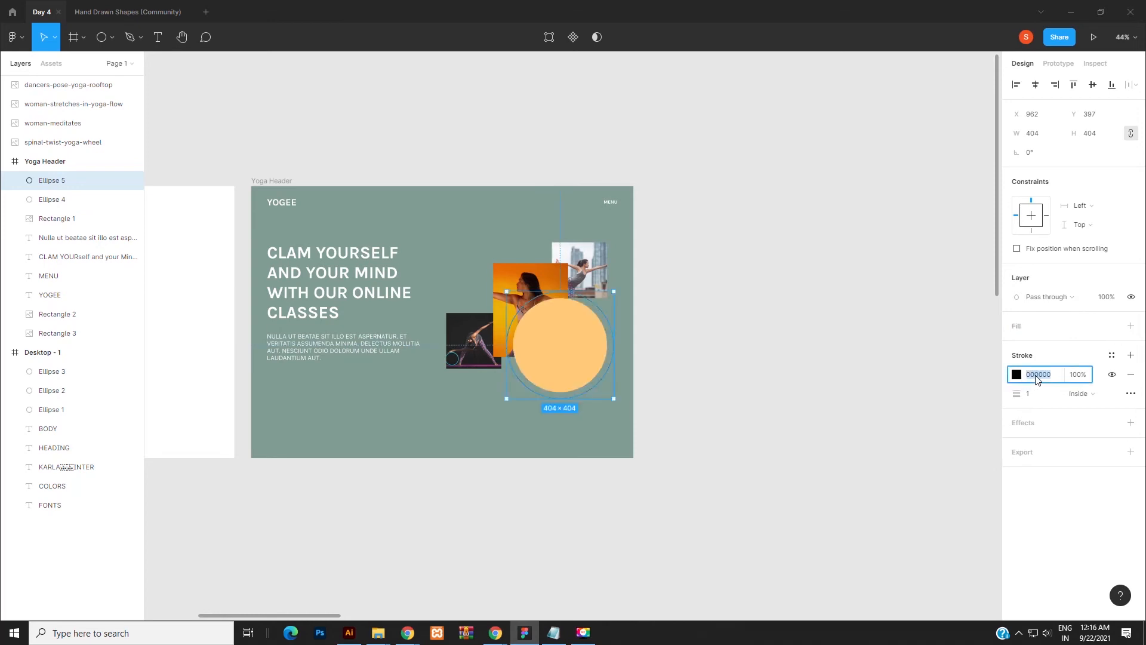
pyautogui.write('ffffff')
pyautogui.press('Return')
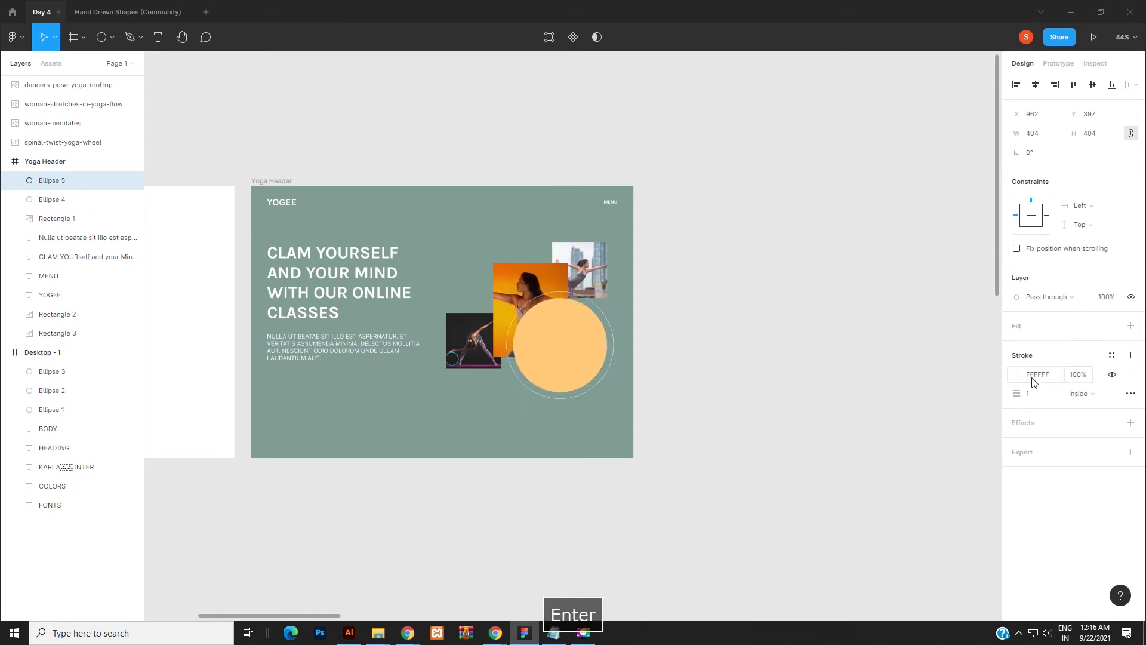
# Step: Change the outer circle's stroke style to Dash, trying a dash length of 100 and settling on 30
pyautogui.click(1130, 394)
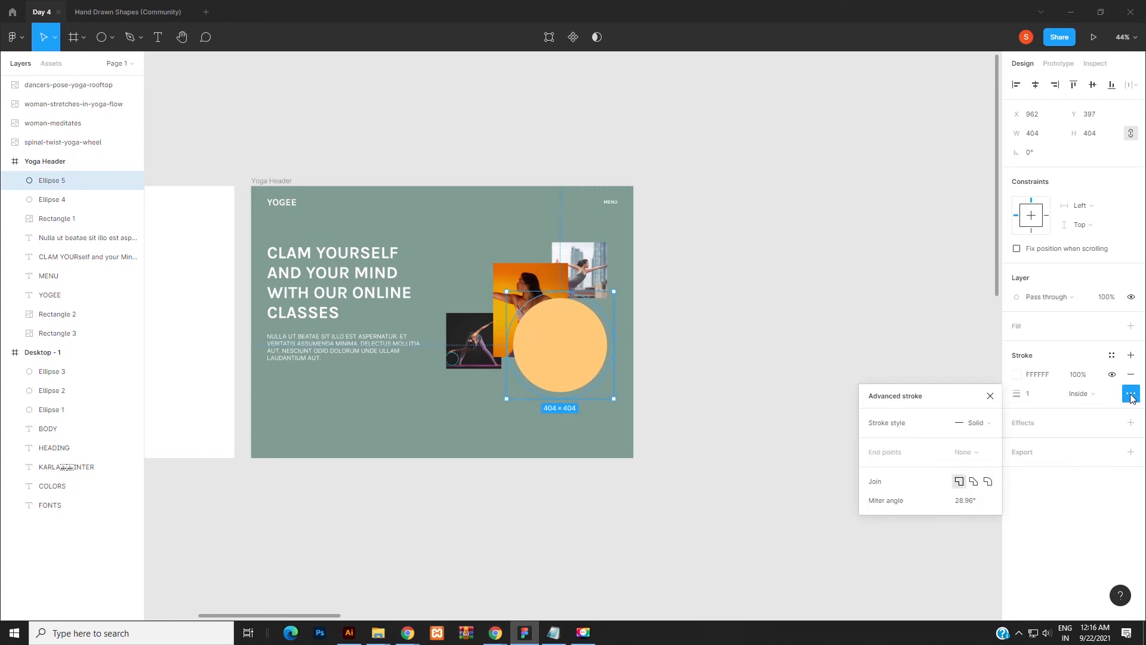
pyautogui.click(988, 424)
pyautogui.click(979, 440)
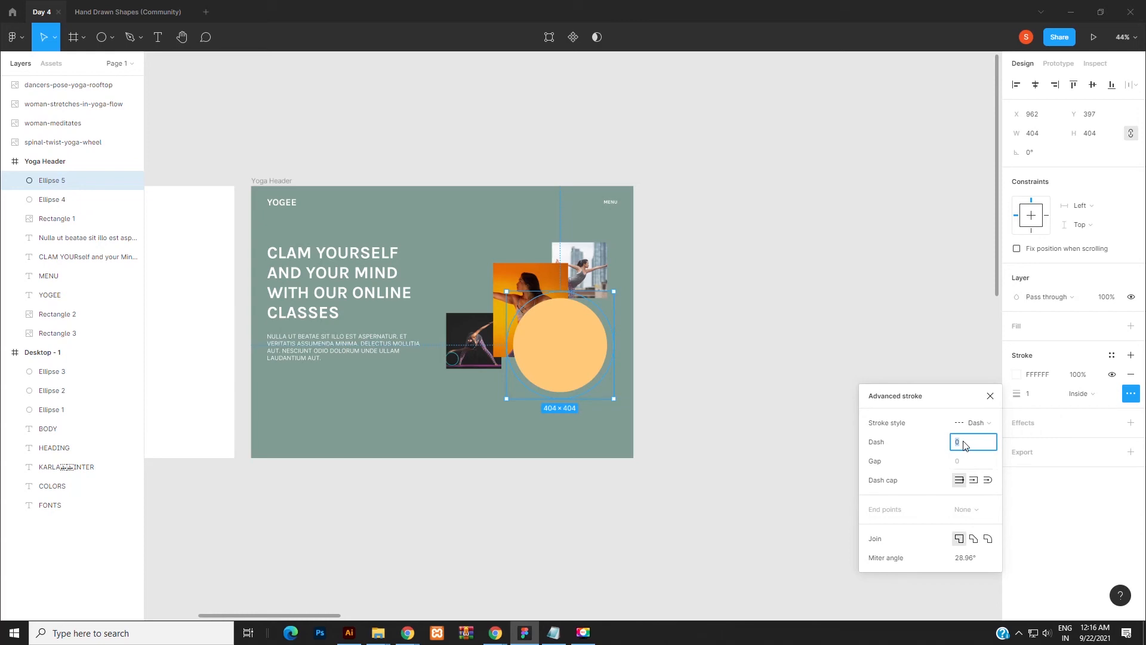
pyautogui.write('100')
pyautogui.press('Return')
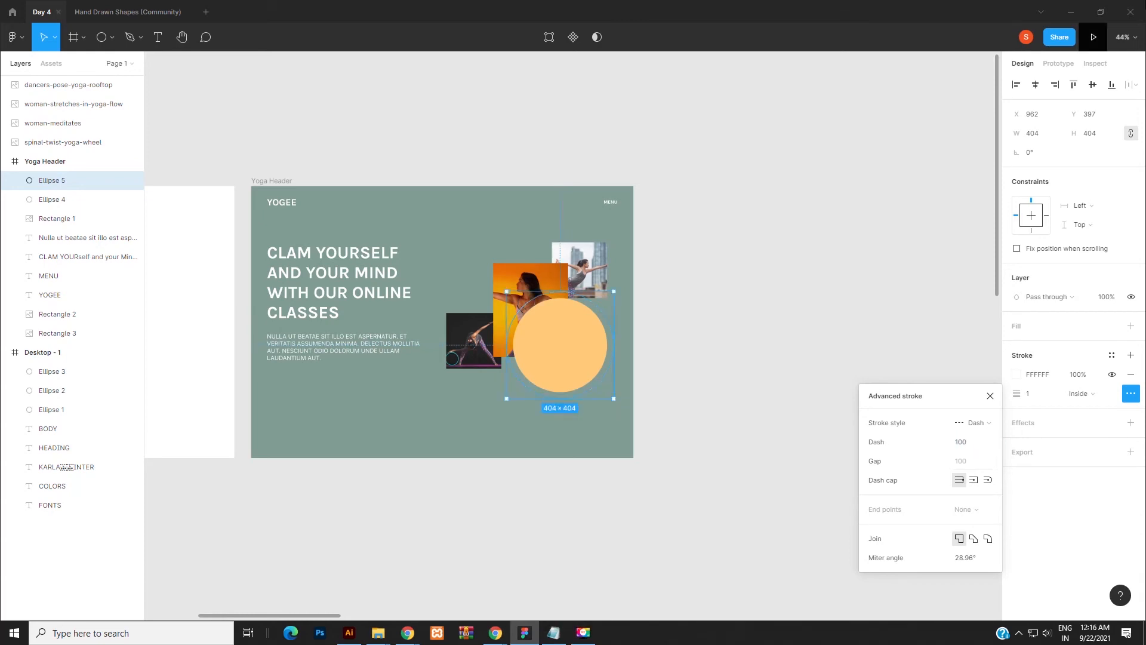
pyautogui.click(972, 447)
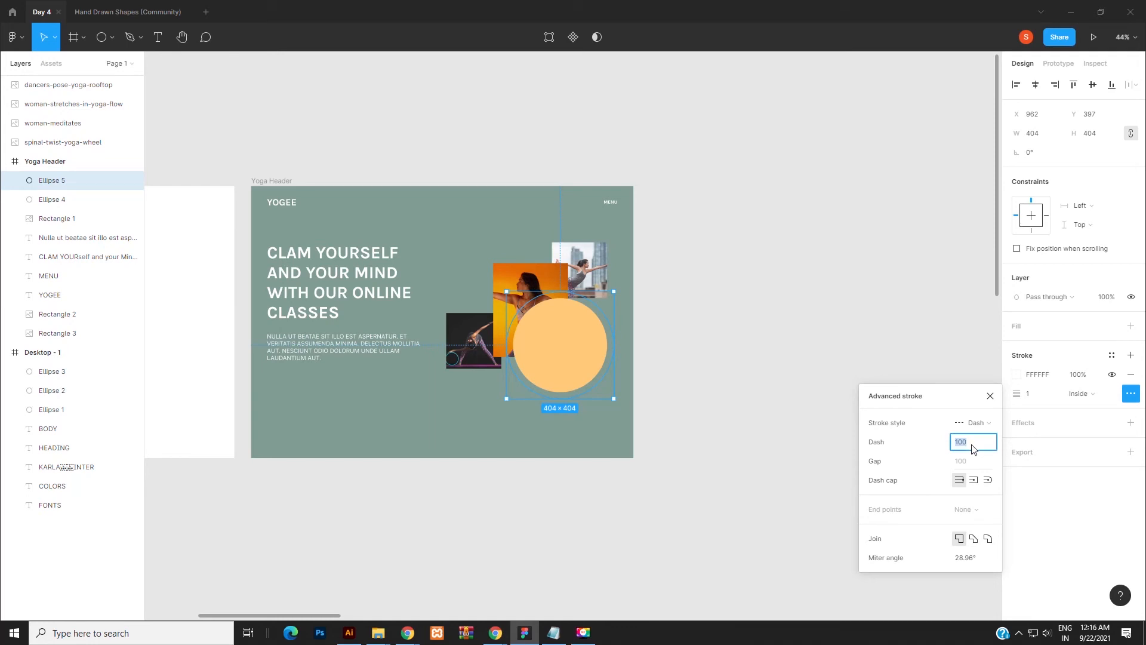
pyautogui.write('30')
pyautogui.press('BackSpace')
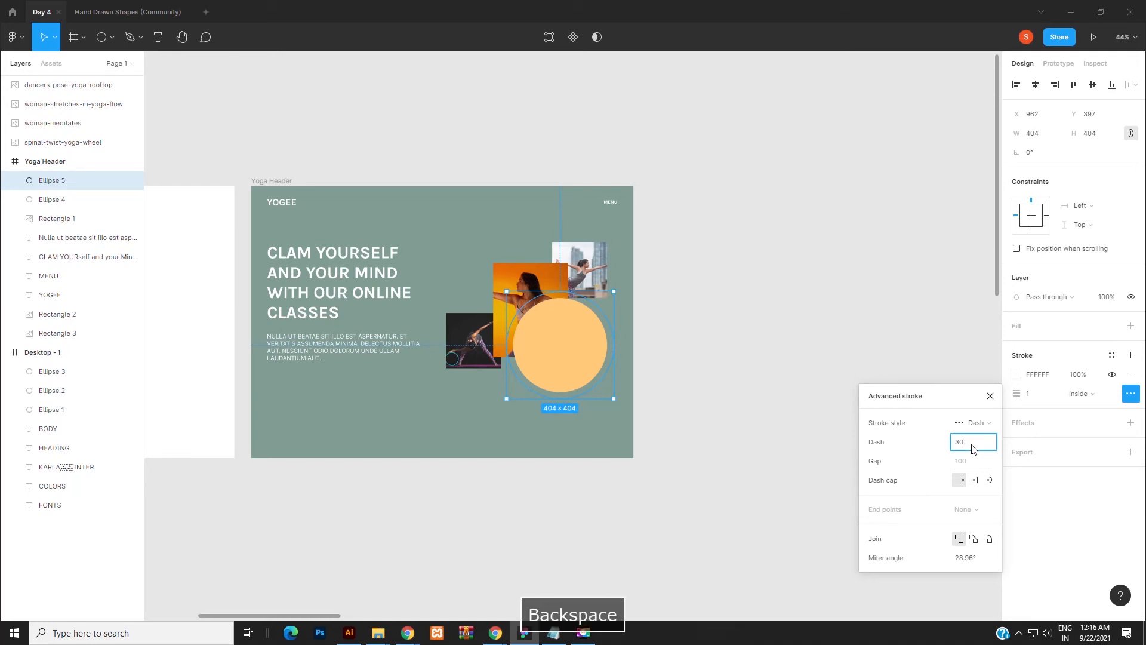
pyautogui.press('Return')
pyautogui.click(728, 433)
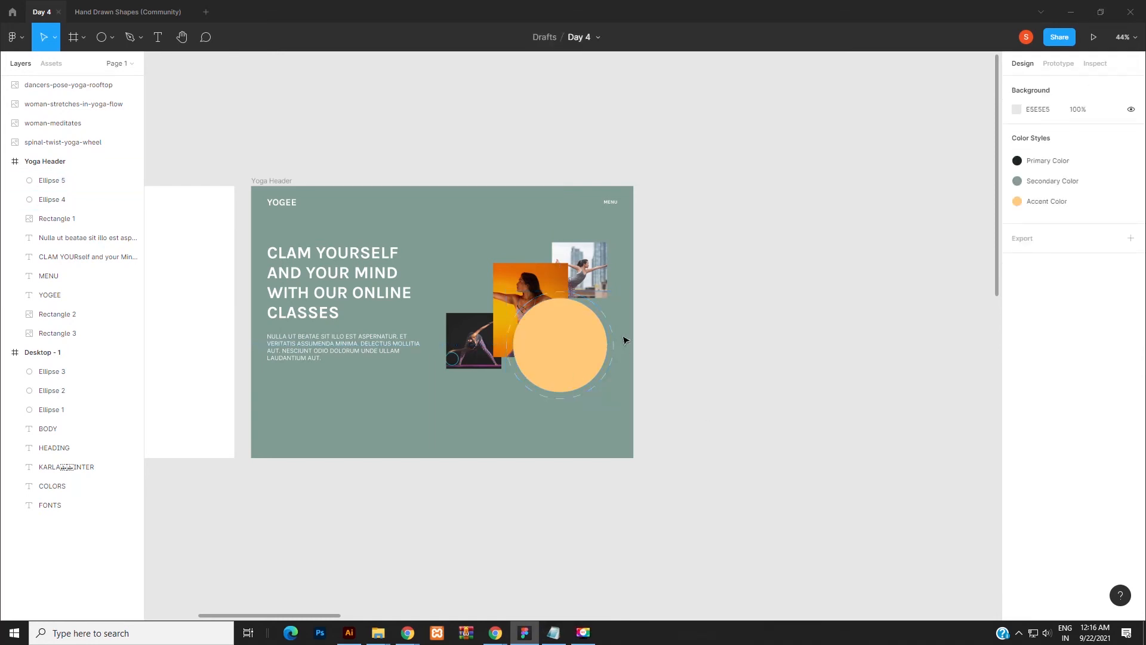
# Step: Group the dashed outline with the accent circle and send the group to the back behind the photos
pyautogui.click(611, 332)
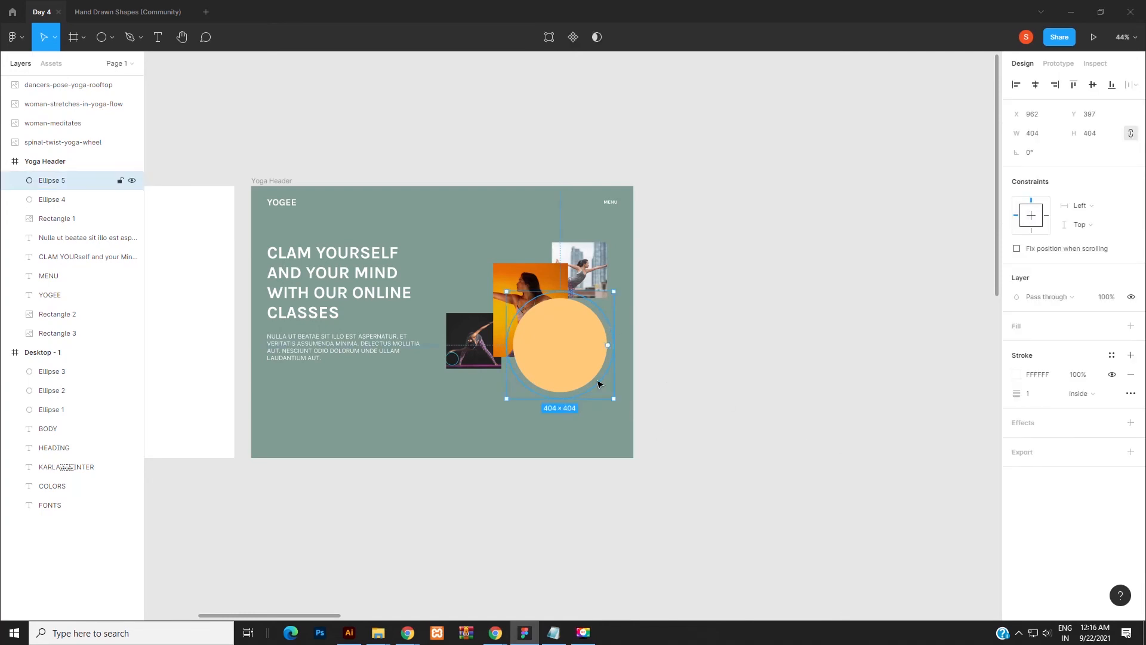
pyautogui.keyDown('shift'); pyautogui.click(584, 367); pyautogui.keyUp('shift')
pyautogui.hotkey('ctrl', 'g')
pyautogui.rightClick(579, 358)
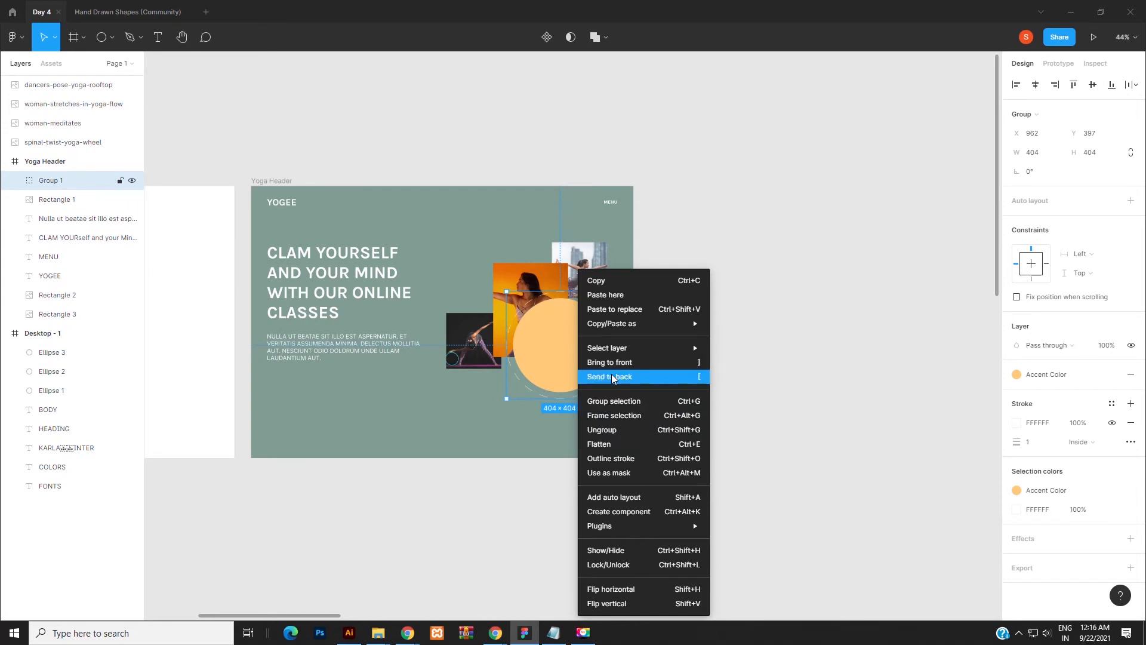
pyautogui.click(627, 376)
pyautogui.click(712, 392)
# Step: Reposition the circle group behind the photos, lowering it to Y 442 and settling it at about X 937
pyautogui.scroll(3, 588, 384)
pyautogui.click(594, 376)
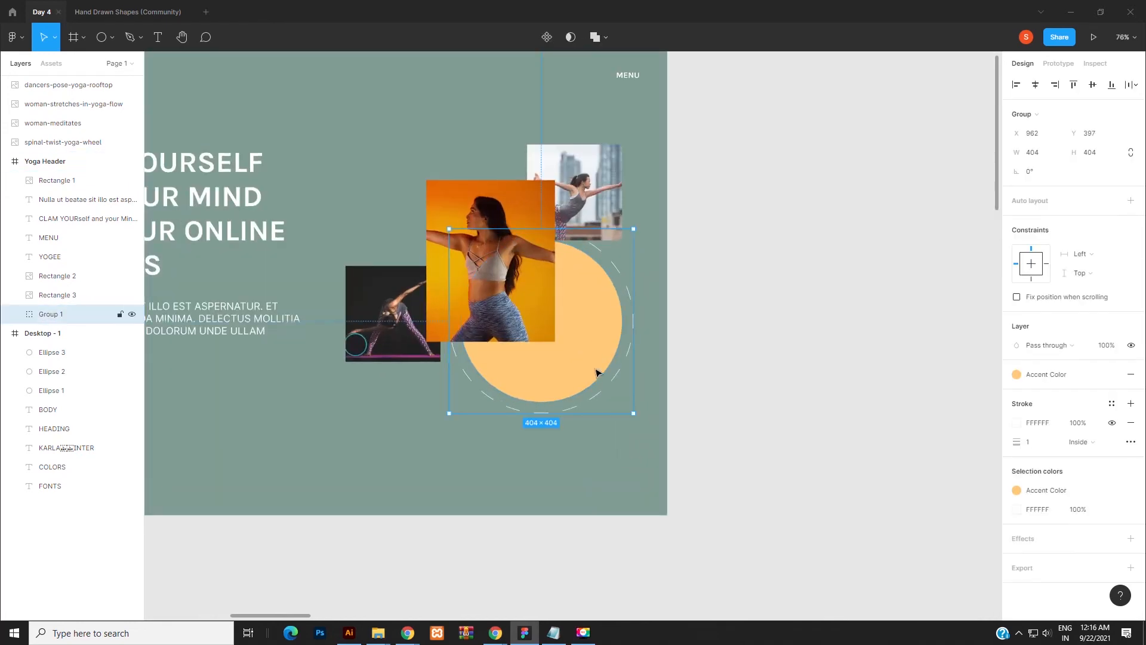
pyautogui.moveTo(594, 376); pyautogui.dragTo(606, 396)
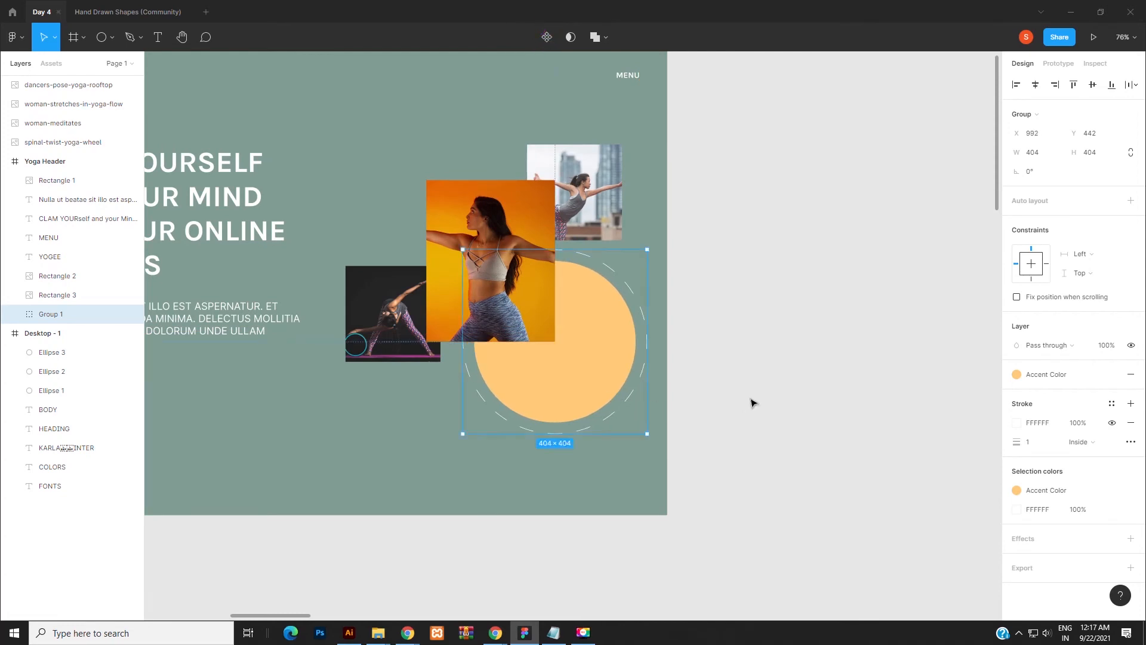
pyautogui.click(751, 402)
pyautogui.scroll(-3, 754, 402)
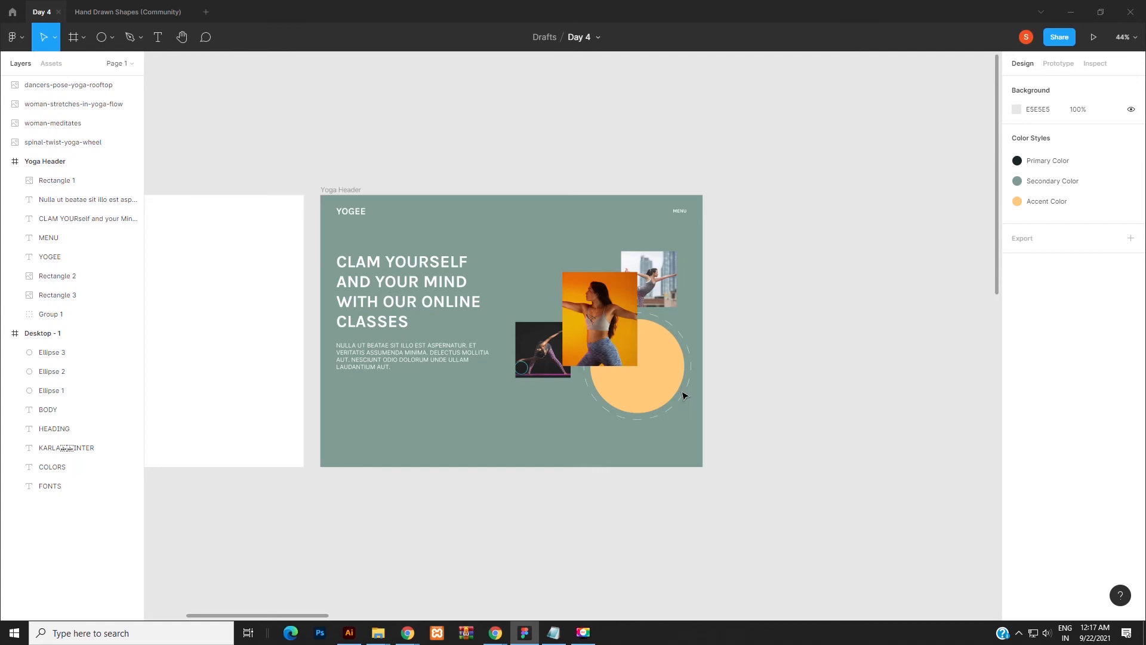
pyautogui.moveTo(673, 384); pyautogui.dragTo(660, 388)
pyautogui.click(732, 401)
# Step: Try dash lengths of 60 and 200 on the dashed outer circle inside the group
pyautogui.doubleClick(673, 392)
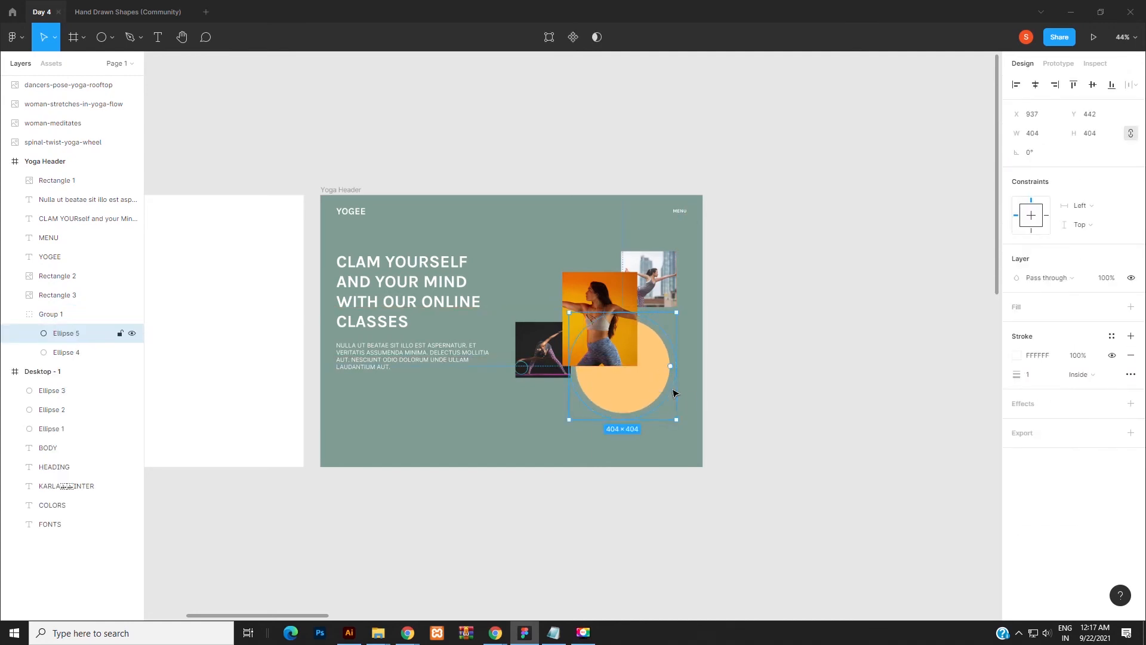
pyautogui.click(1131, 374)
pyautogui.click(972, 422)
pyautogui.write('60')
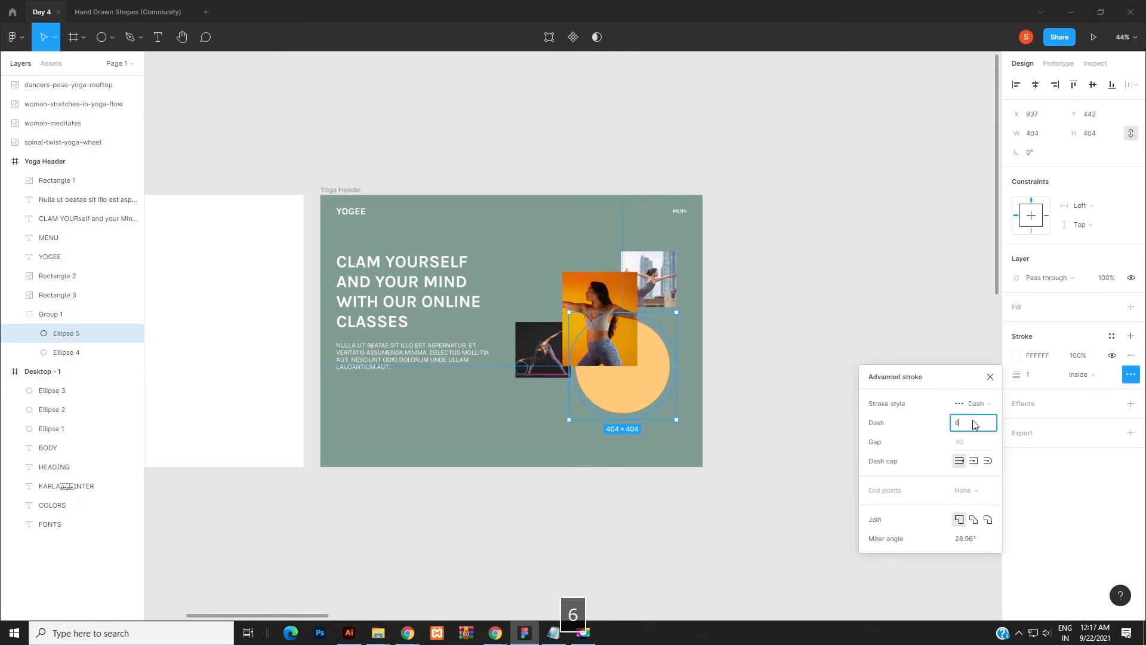
pyautogui.press('Return')
pyautogui.click(974, 423)
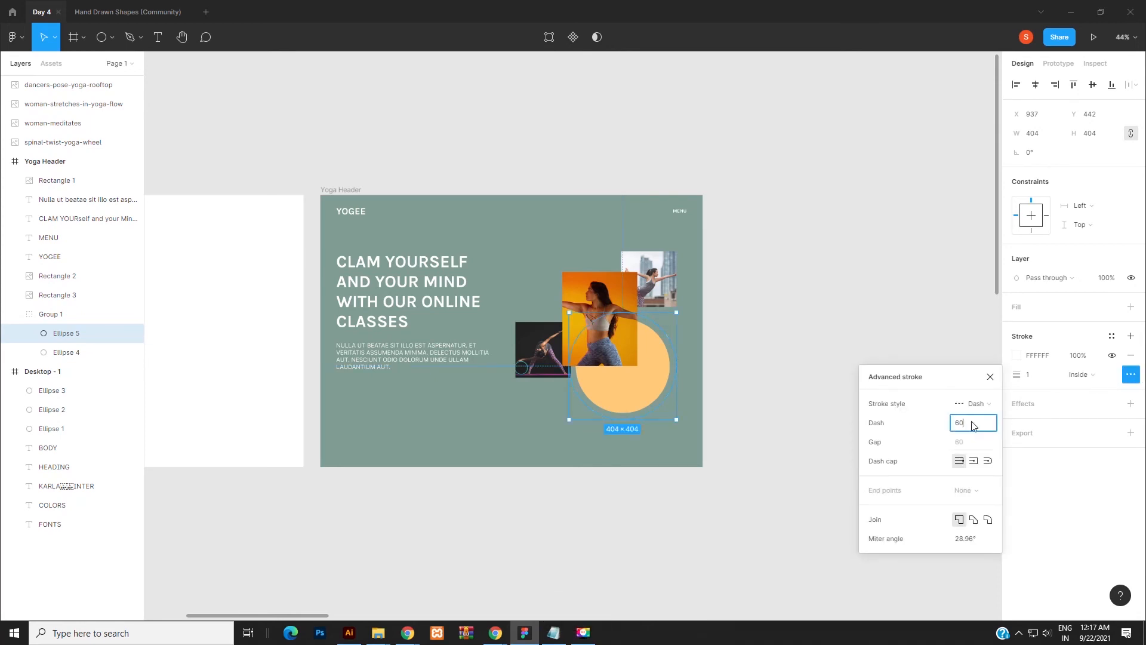
pyautogui.write('200')
pyautogui.press('Return')
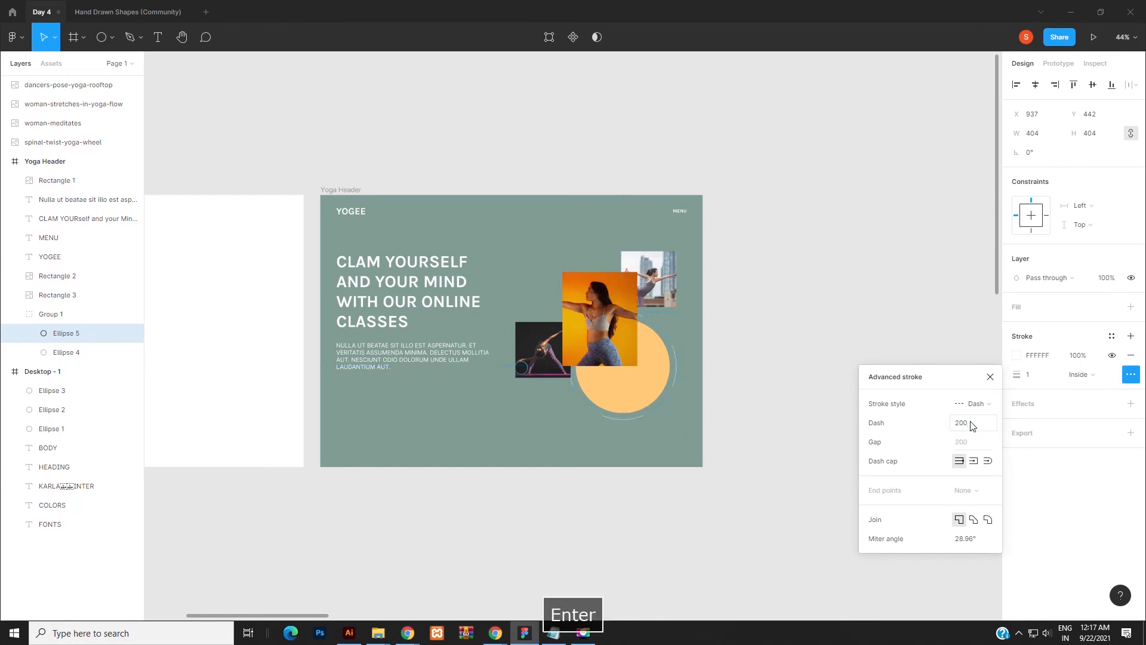
# Step: Set the outer circle's dash length to 10 and inspect the finer dashes up close
pyautogui.click(973, 424)
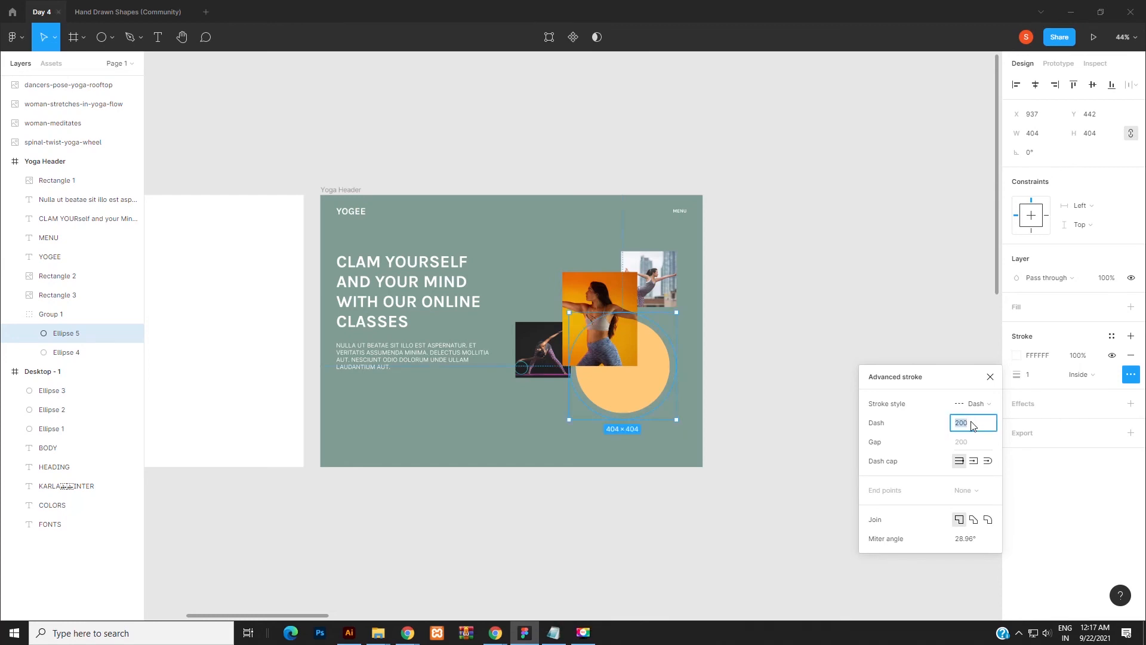
pyautogui.write('10')
pyautogui.press('Return')
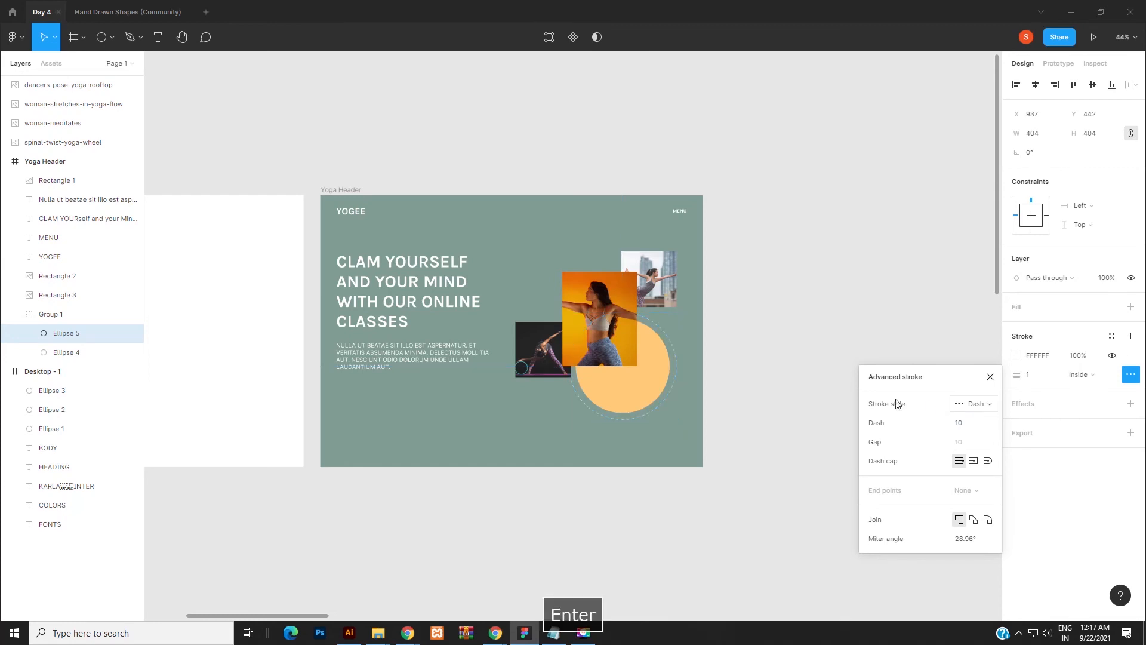
pyautogui.click(784, 395)
pyautogui.scroll(5, 668, 376)
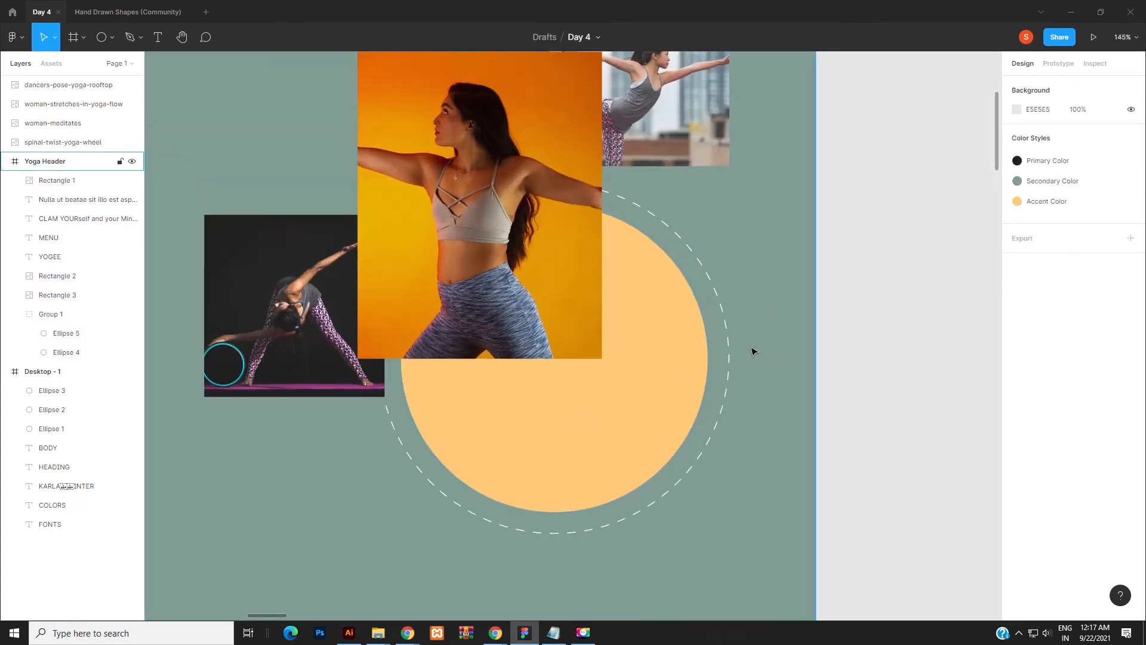
pyautogui.scroll(-5, 739, 369)
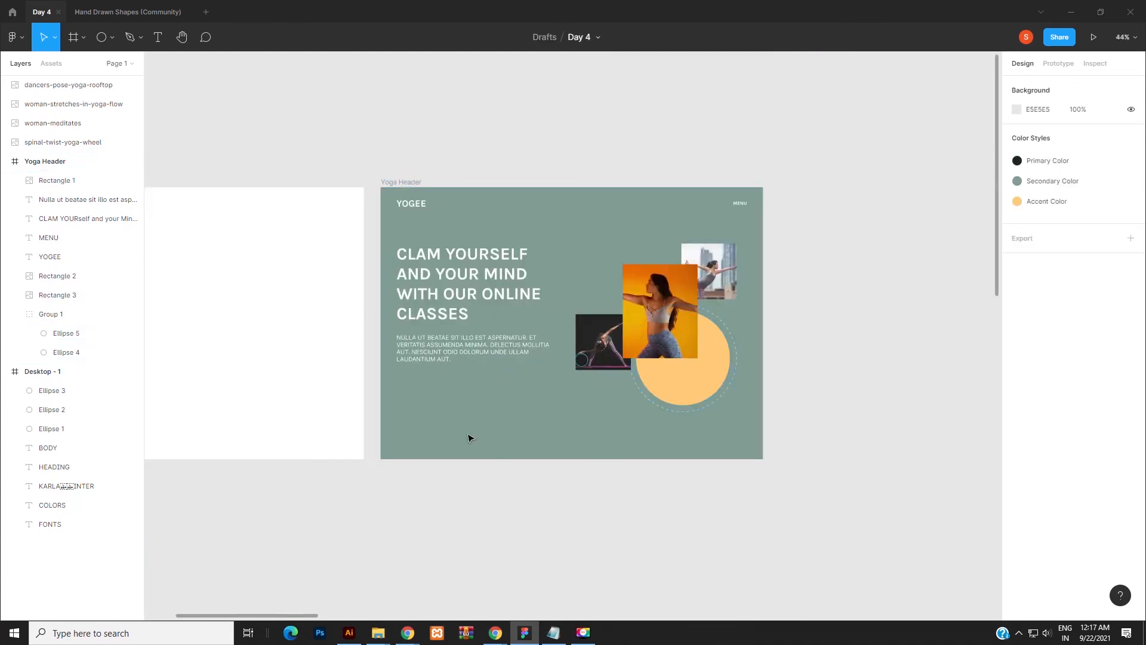
# Step: Draw a circle about 264 × 264 below the body text at X 60, Y 709, and fill it with the Primary Color style
pyautogui.click(101, 37)
pyautogui.moveTo(421, 393); pyautogui.dragTo(447, 431)
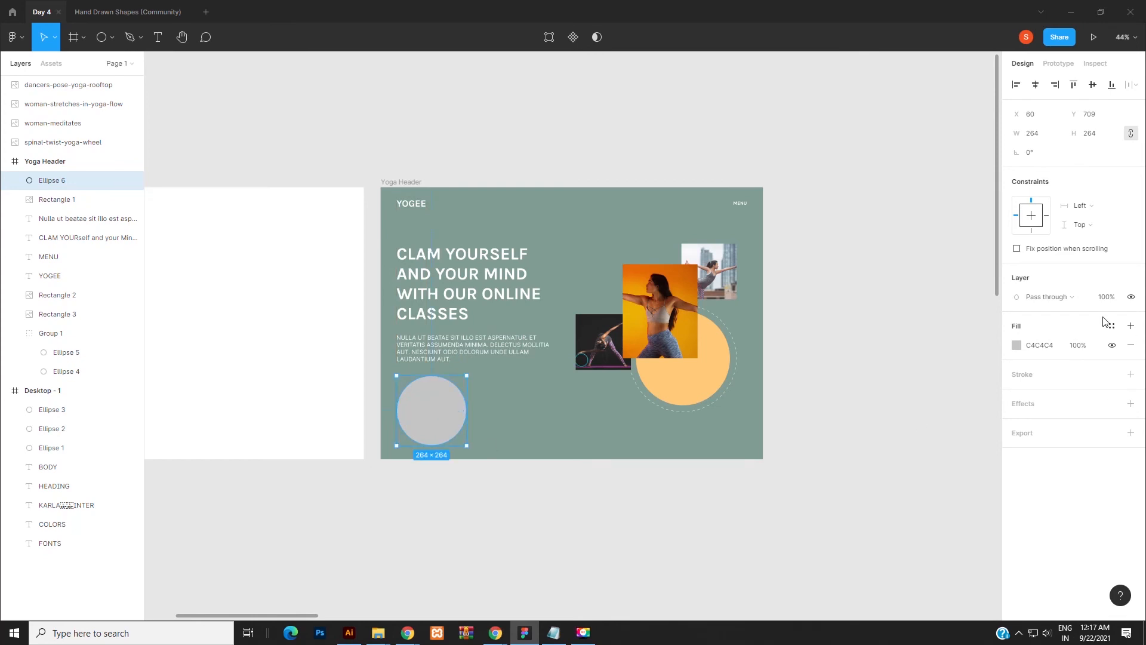
pyautogui.click(1130, 344)
pyautogui.click(1113, 326)
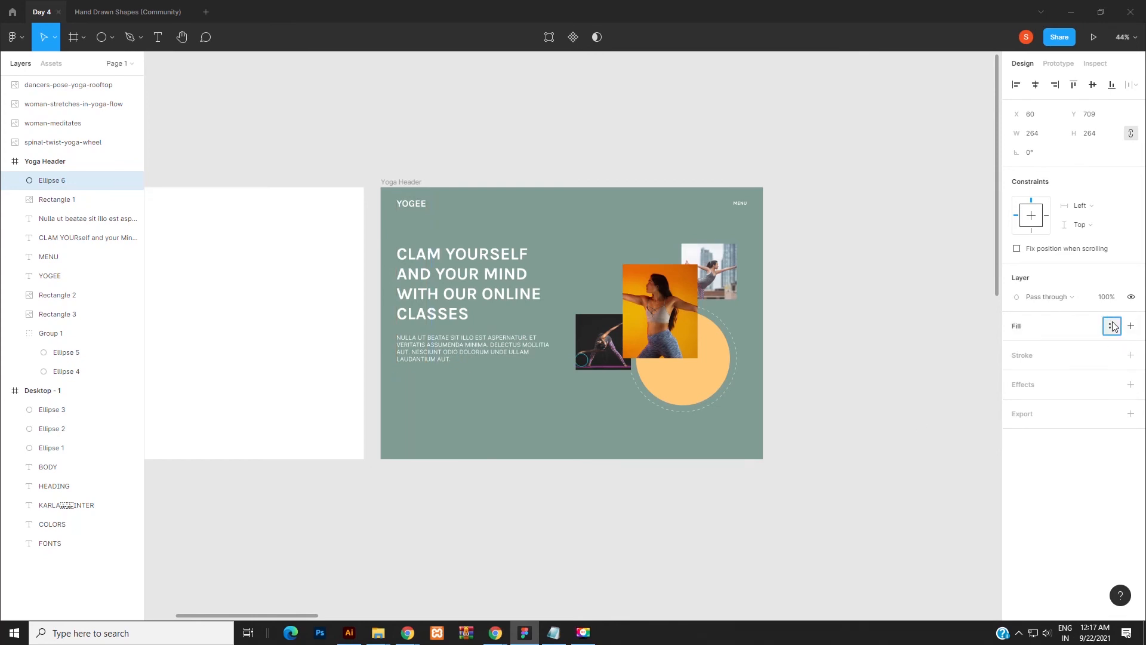
pyautogui.click(1024, 398)
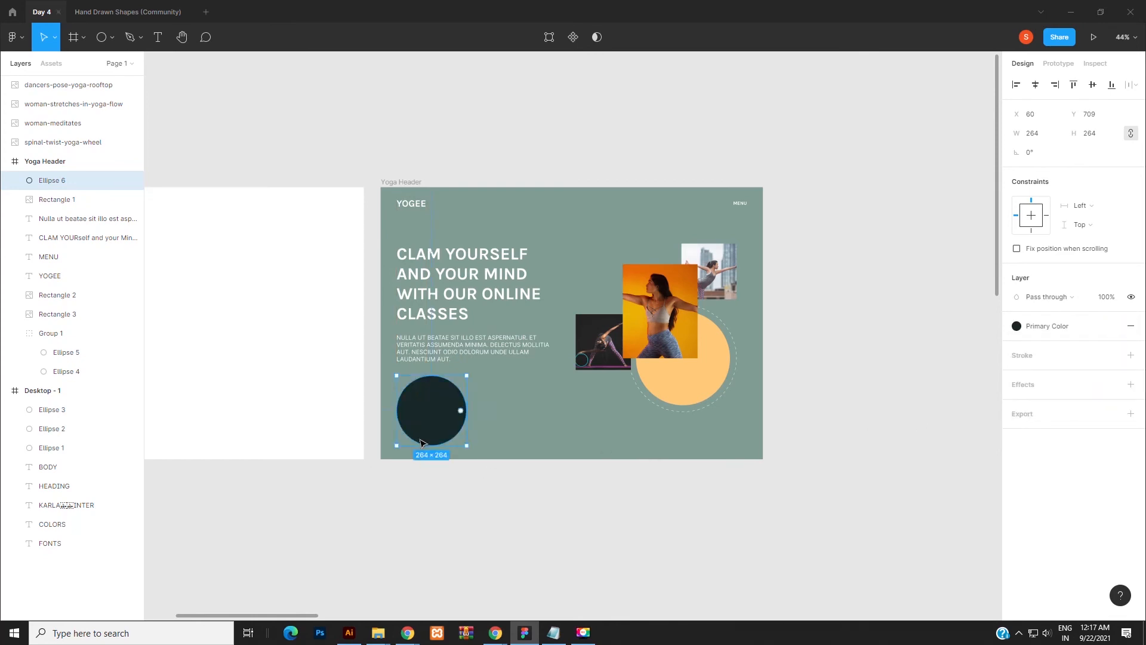
pyautogui.click(491, 493)
# Step: Add the text LEARN MORE over the dark circle
pyautogui.press('t')
pyautogui.click(430, 413)
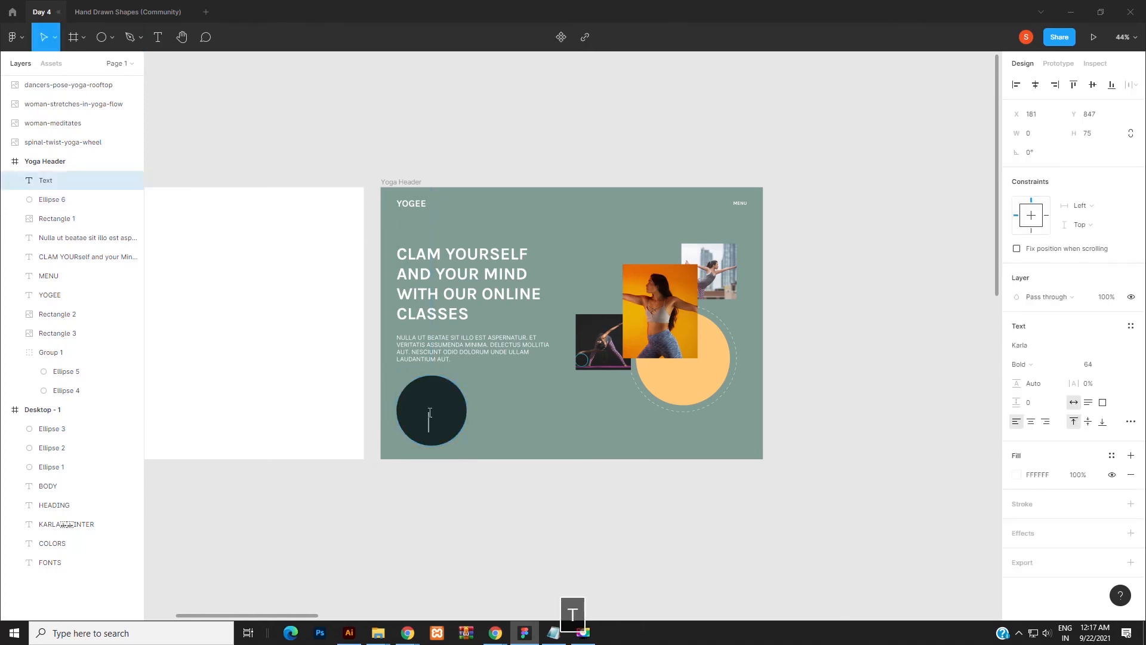
pyautogui.write('LEARNMORE')
pyautogui.press('Left')
pyautogui.press('Left')
pyautogui.press('Left')
pyautogui.press('Left')
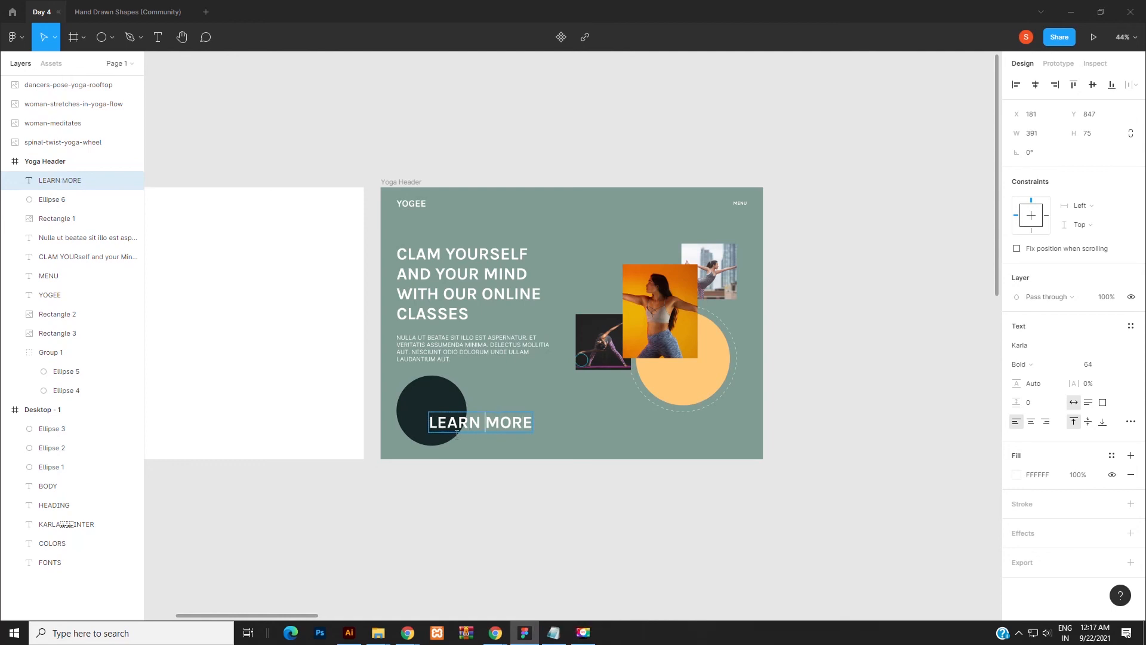
# Step: Set the LEARN MORE text to Medium weight and font size 14
pyautogui.moveTo(432, 419); pyautogui.dragTo(894, 391)
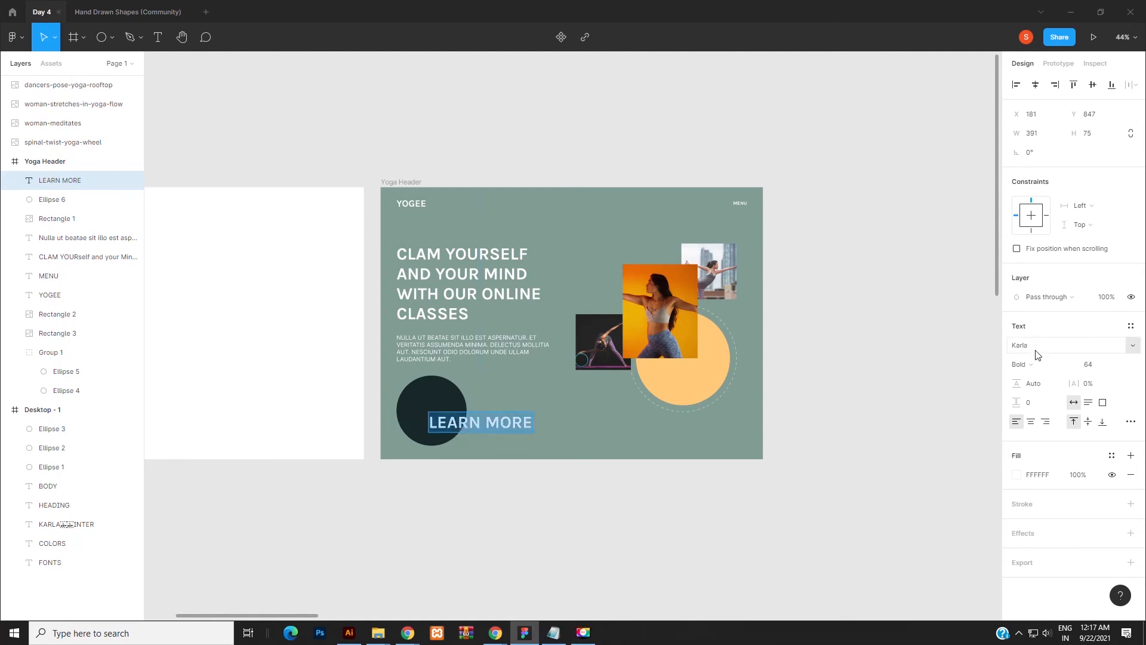
pyautogui.click(1022, 364)
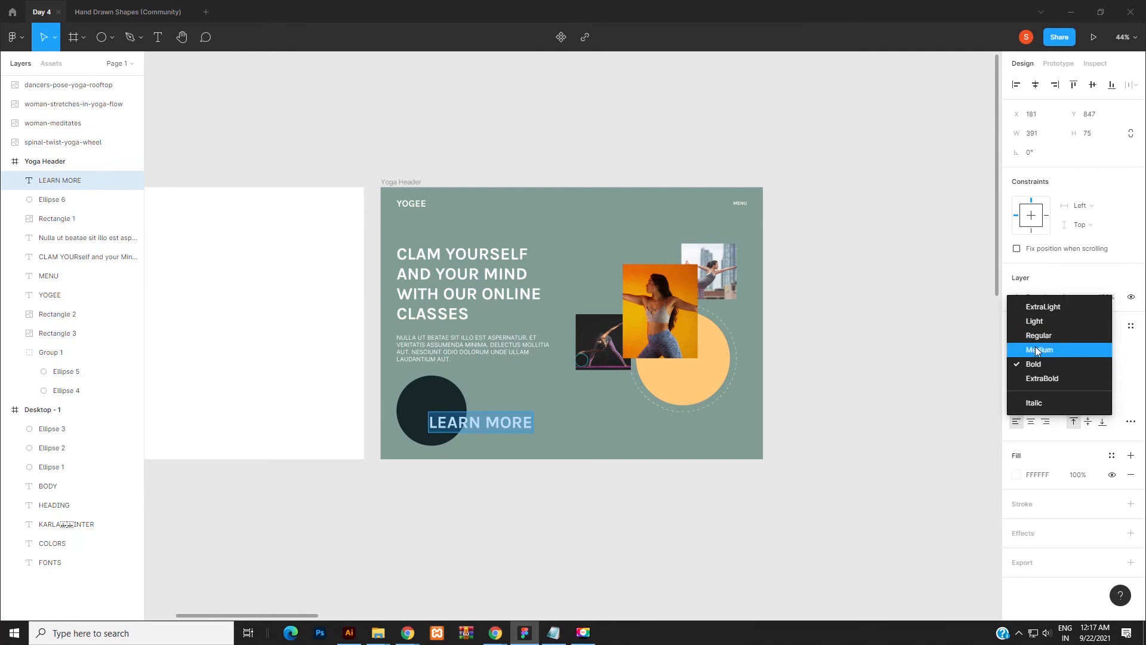
pyautogui.click(1039, 350)
pyautogui.click(1106, 367)
pyautogui.write('14')
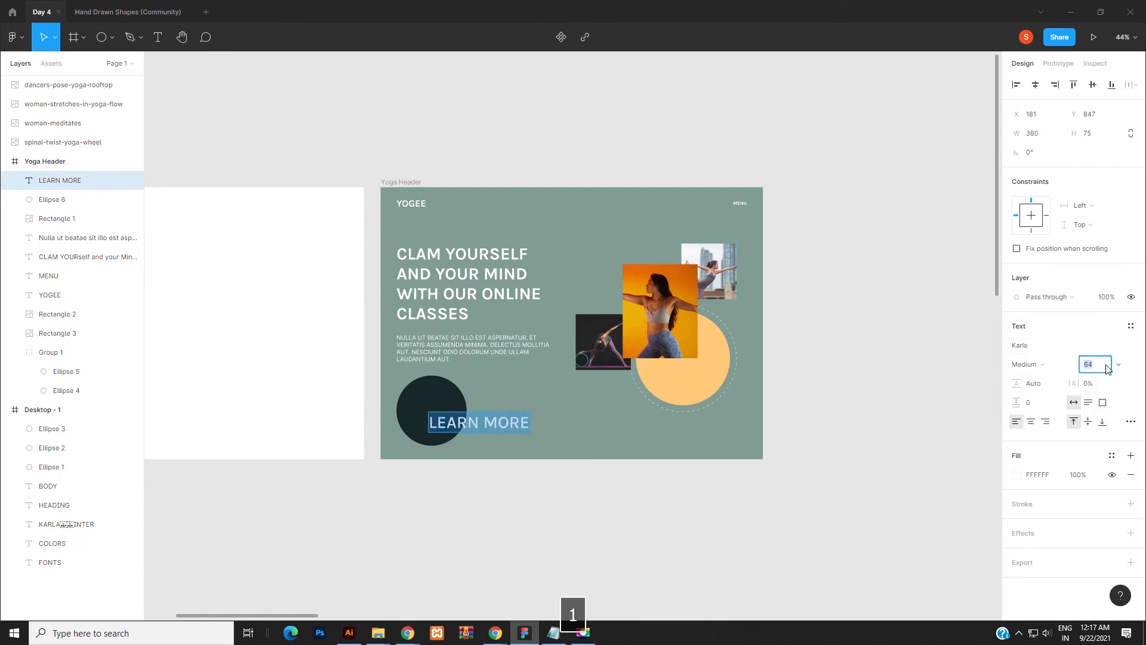
pyautogui.press('Return')
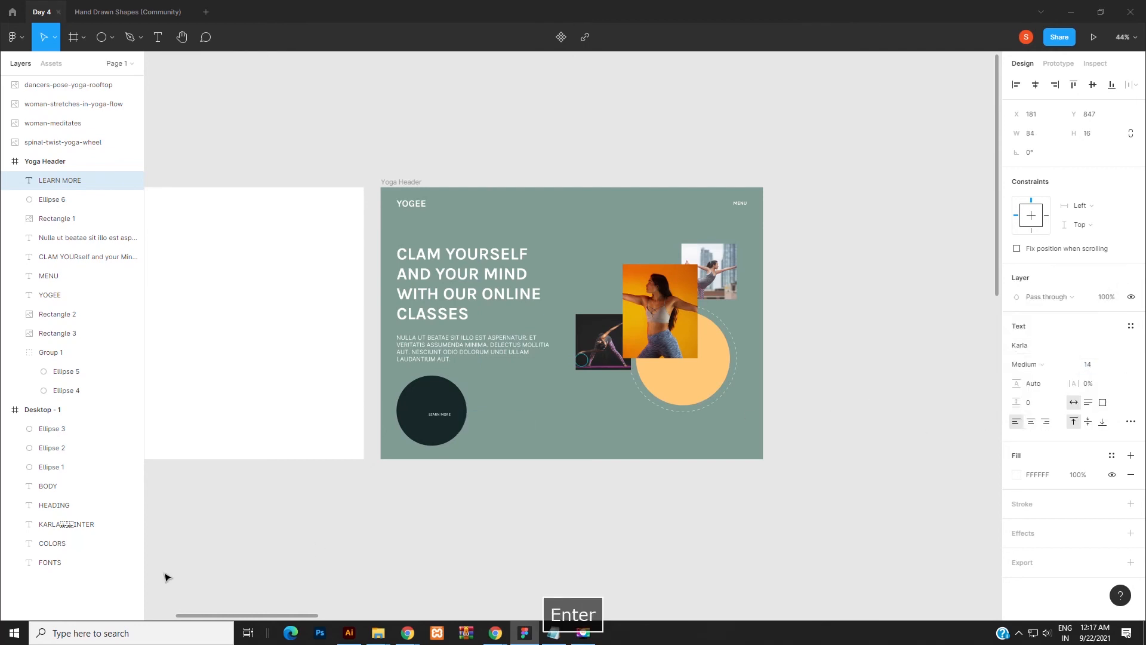
# Step: Resize the dark circle to 156 × 156 and center the LEARN MORE text inside it
pyautogui.scroll(5, 421, 450)
pyautogui.scroll(1, 412, 454)
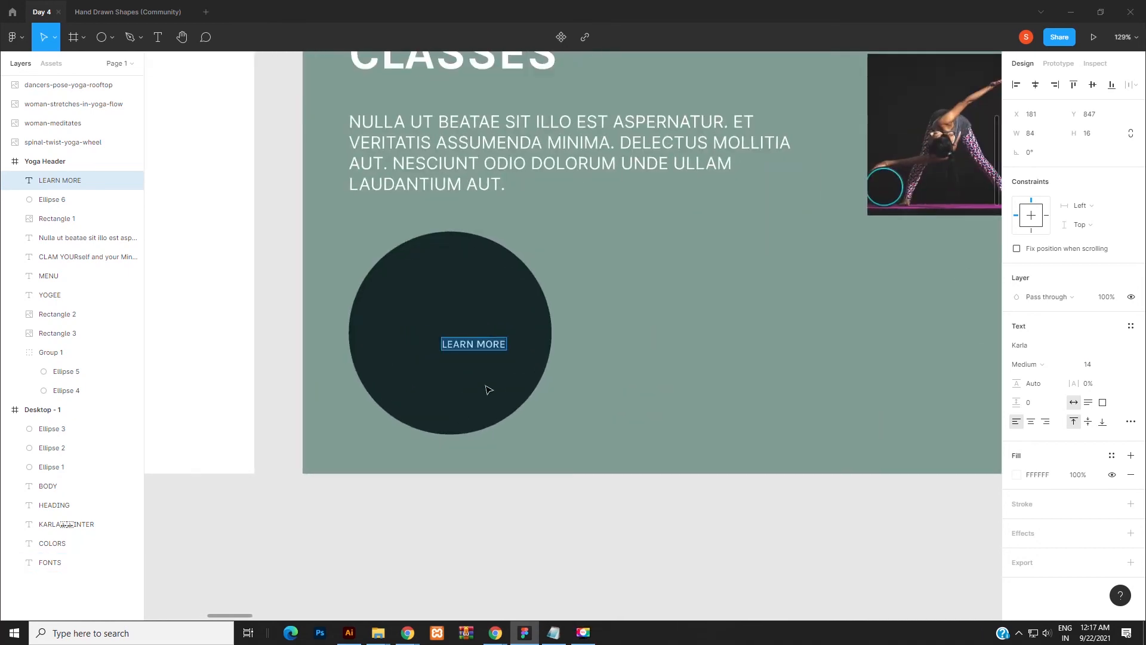
pyautogui.click(539, 378)
pyautogui.click(1056, 137)
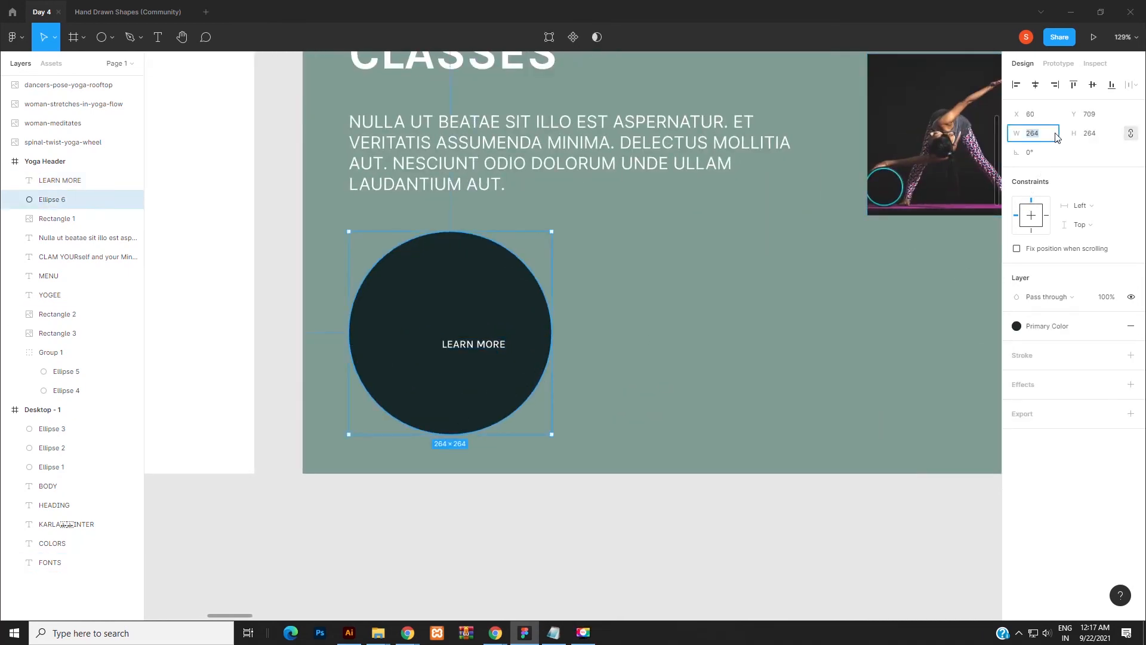
pyautogui.write('156')
pyautogui.press('Tab')
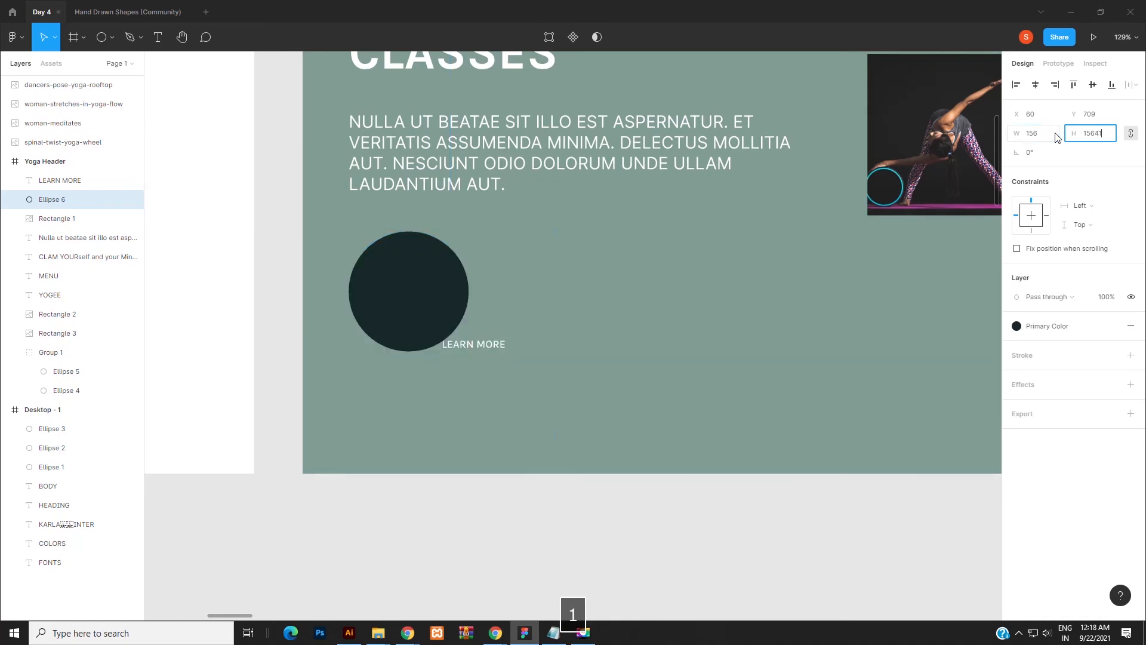
pyautogui.press('BackSpace')
pyautogui.press('BackSpace')
pyautogui.press('Tab')
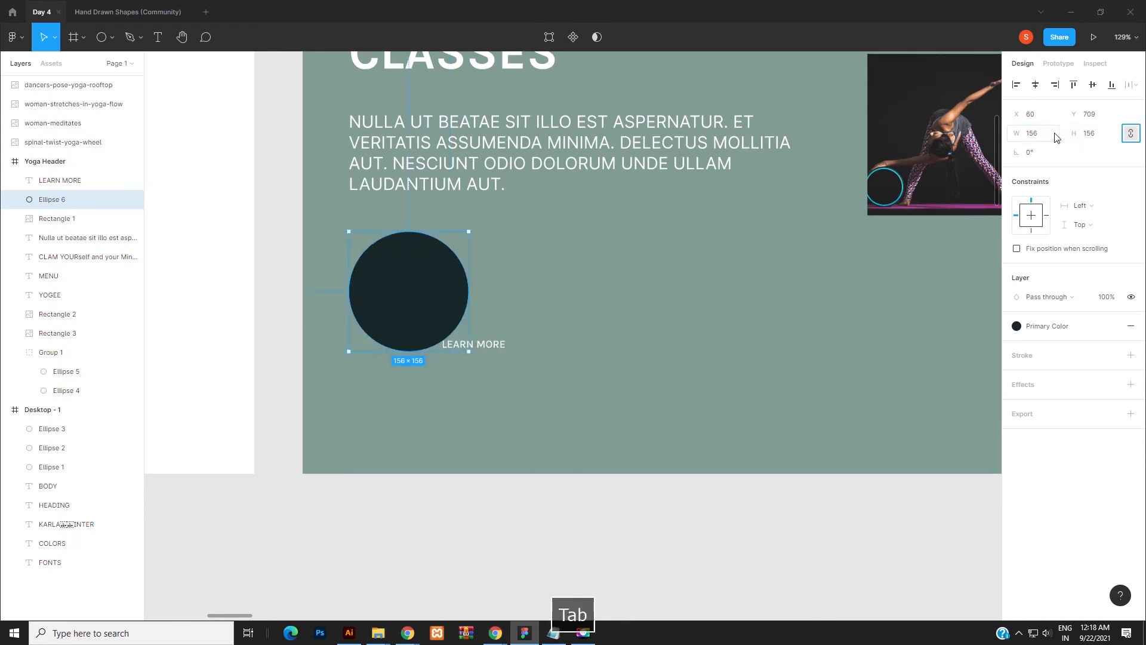
pyautogui.moveTo(481, 347); pyautogui.dragTo(421, 304)
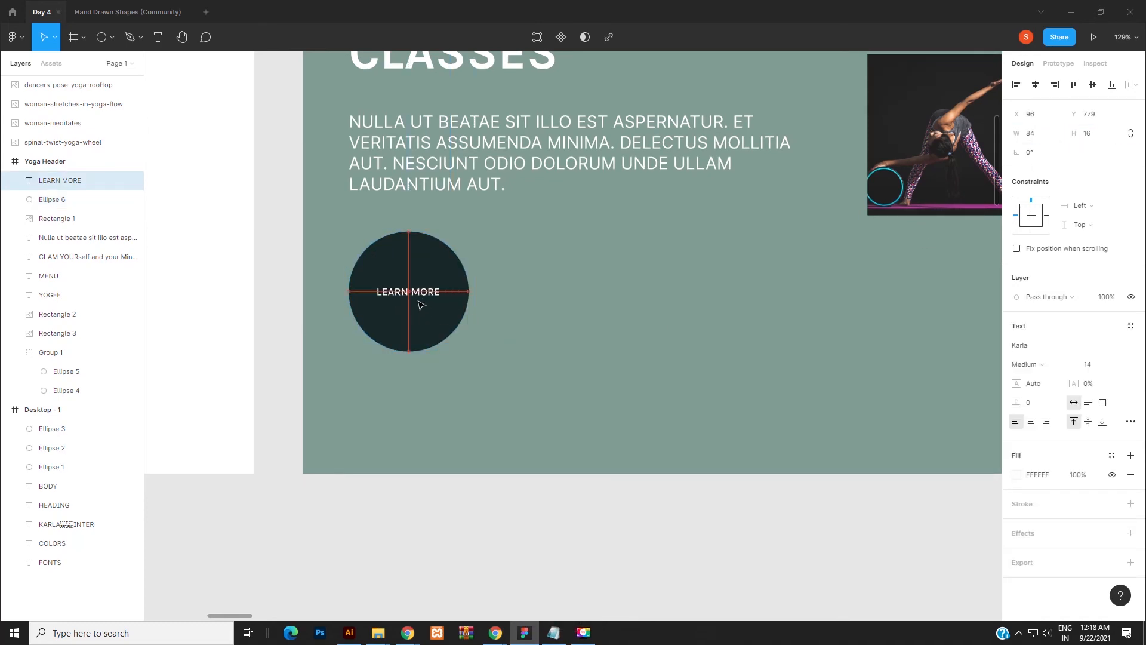
pyautogui.click(497, 380)
# Step: Examine the LEARN MORE button up close and review the whole header layout
pyautogui.scroll(-3, 496, 381)
pyautogui.scroll(6, 483, 356)
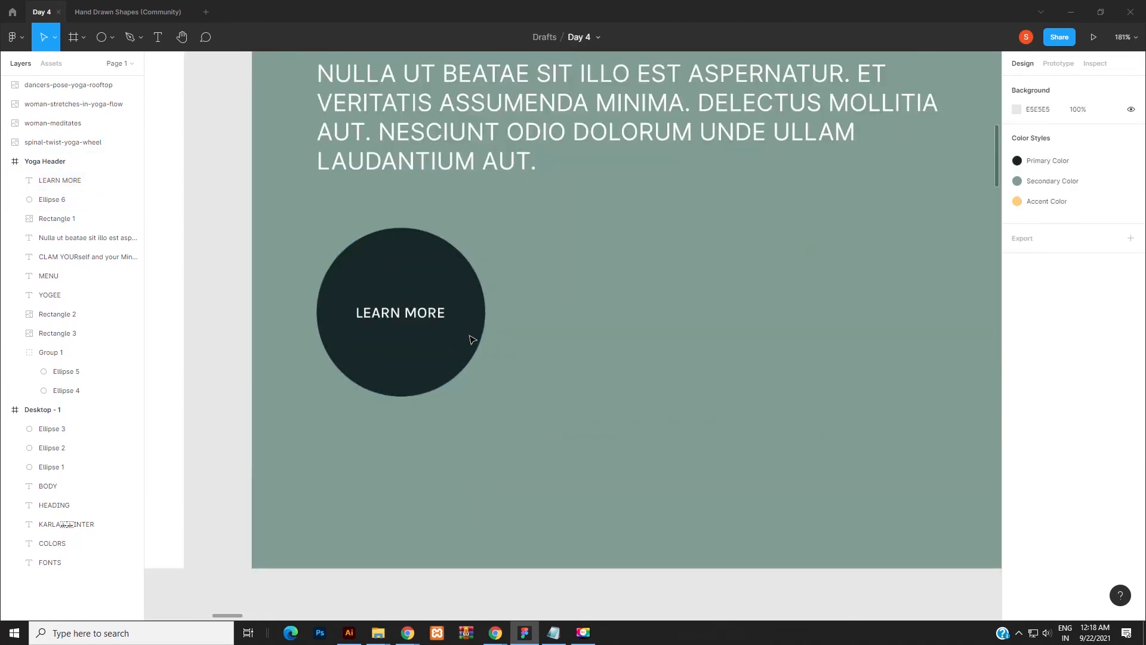
pyautogui.scroll(-1, 473, 340)
pyautogui.scroll(1, 472, 340)
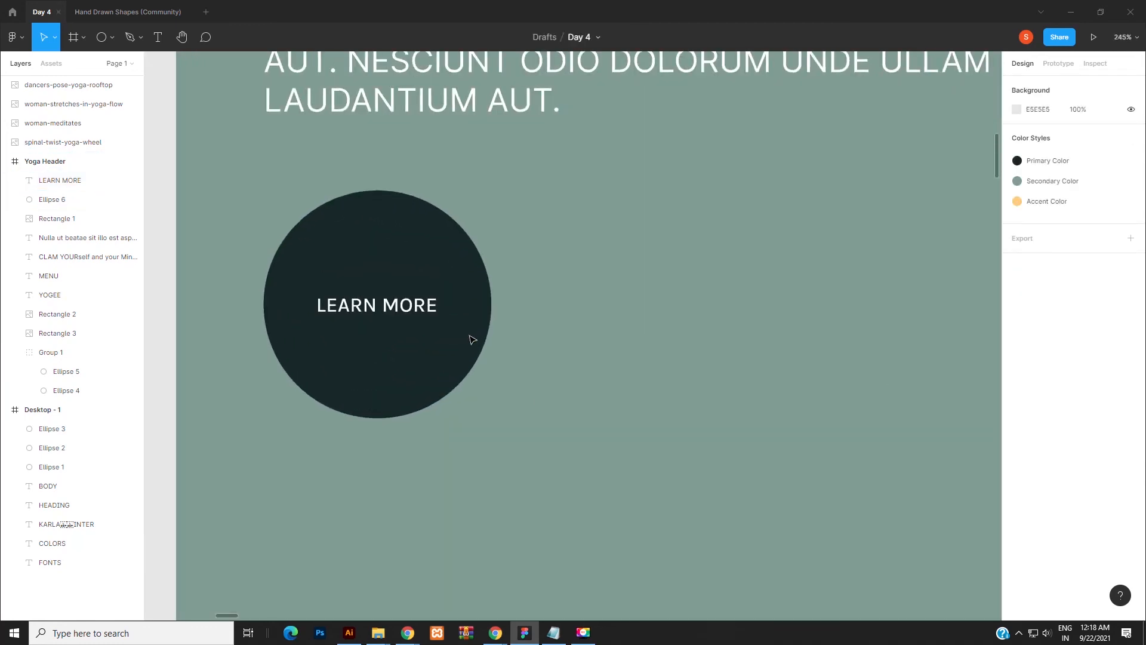
pyautogui.scroll(-6, 477, 346)
pyautogui.scroll(-1, 494, 358)
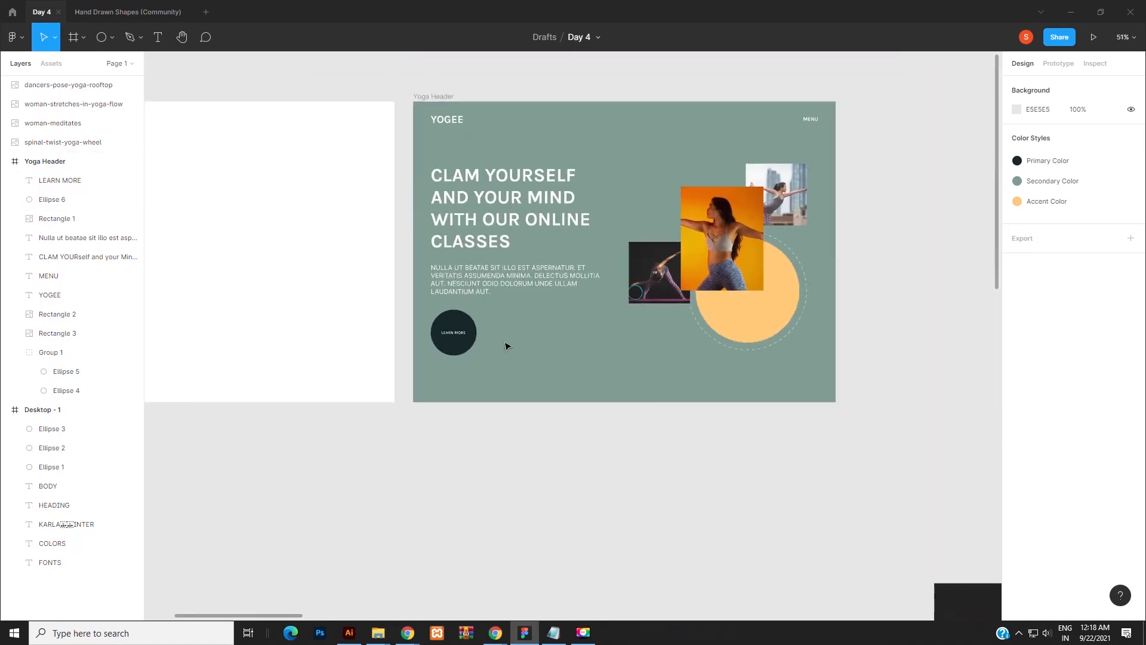
pyautogui.press('space')
pyautogui.scroll(3, 537, 192)
pyautogui.hscroll(-5, 509, 176)
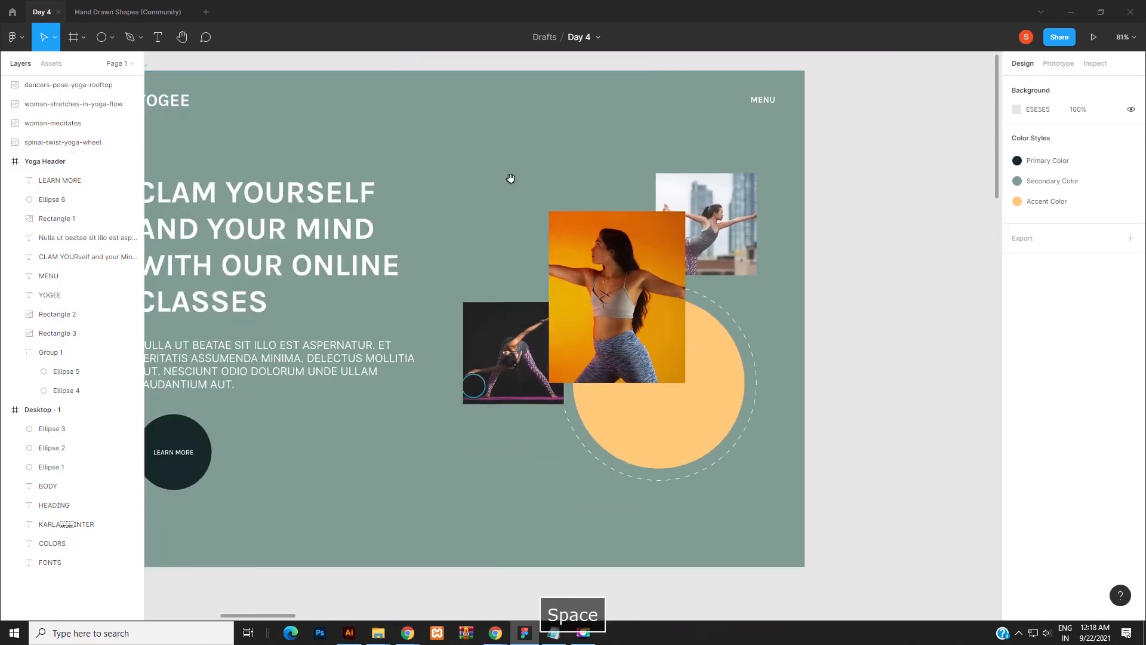
pyautogui.scroll(-4, 578, 193)
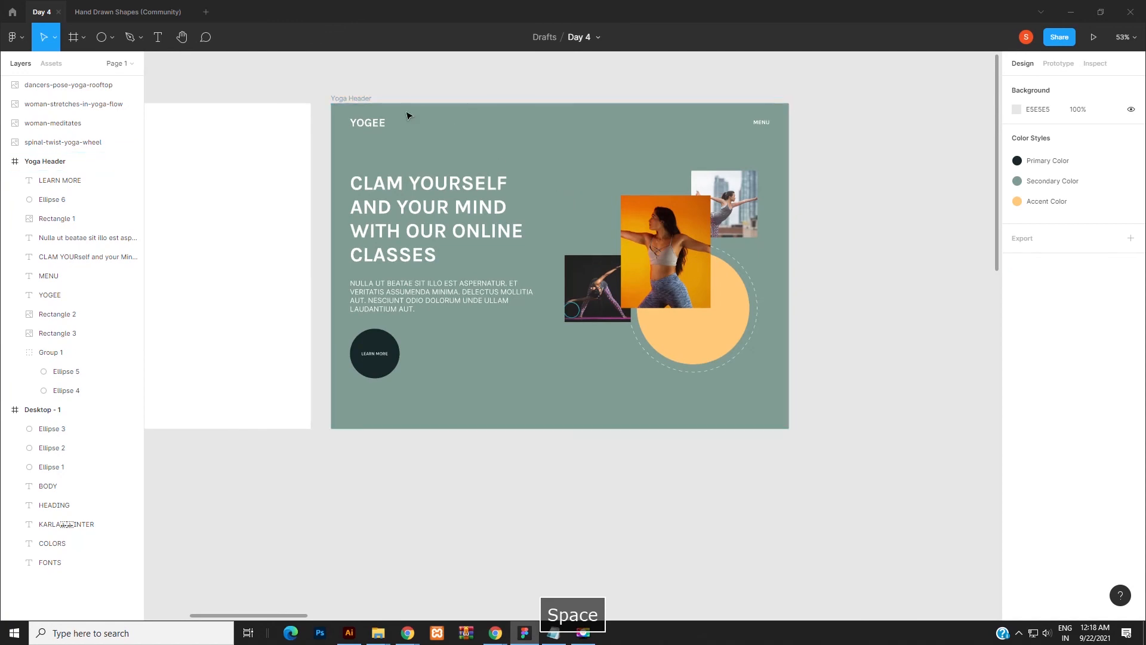
# Step: Preview the Yoga Header frame in presentation view, then return to the Day 4 design file
pyautogui.click(361, 98)
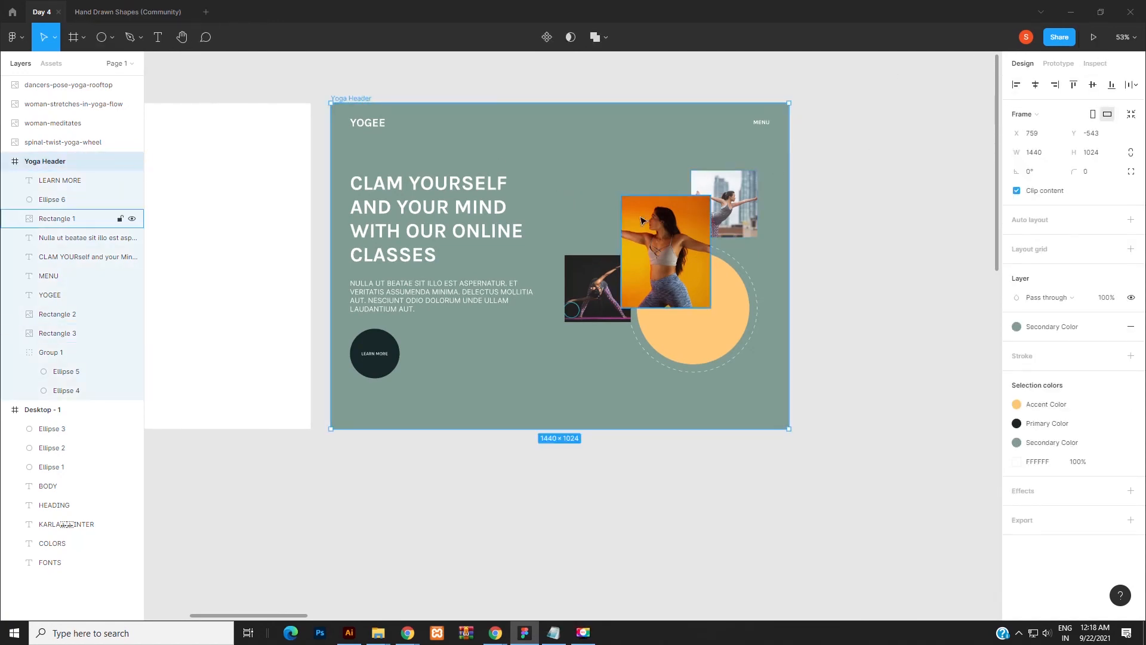
pyautogui.hotkey('ctrl', 'alt', 'Return')
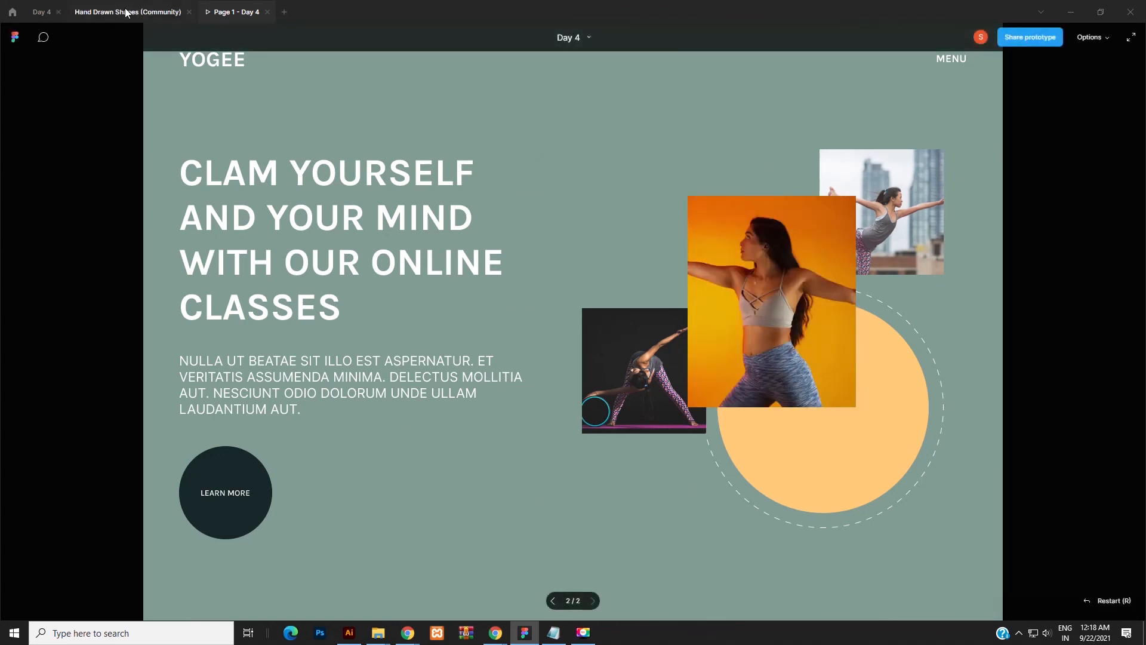
pyautogui.click(32, 13)
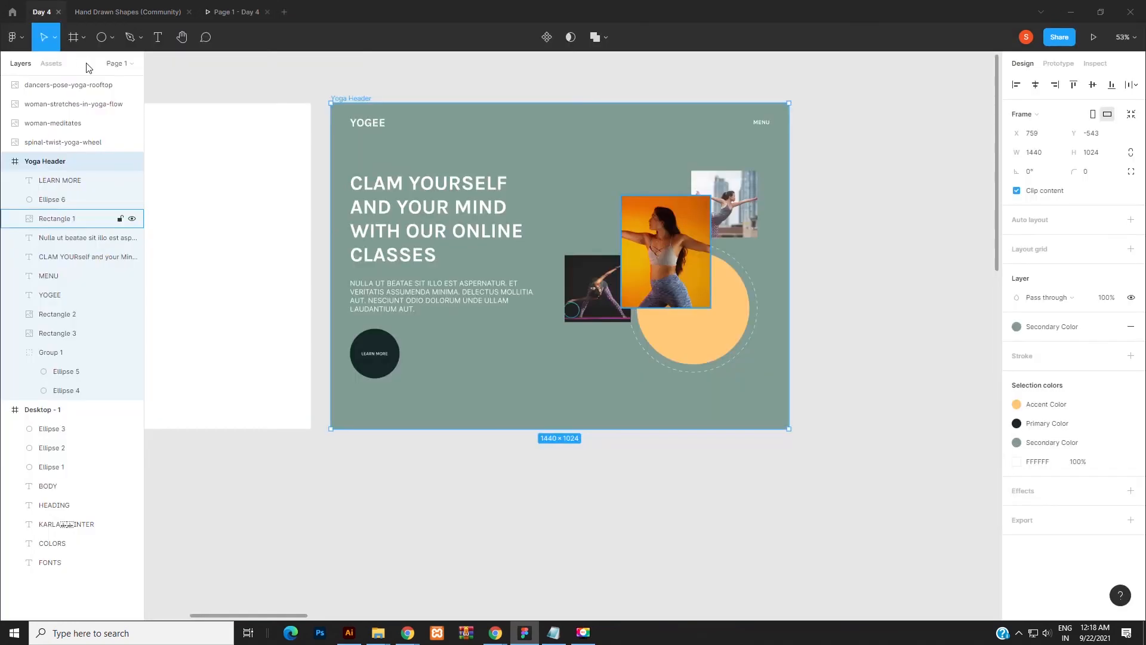
# Step: Add the text THANKS FOR WATCHING on the canvas below the Yoga Header frame at font size 72
pyautogui.press('t')
pyautogui.click(372, 484)
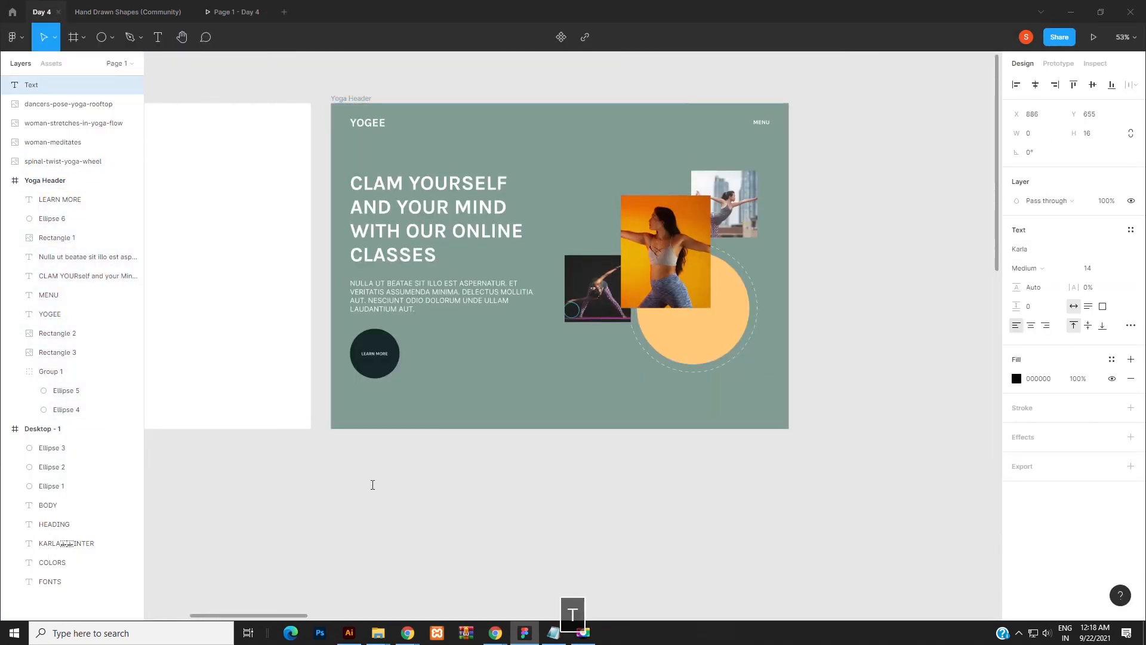
pyautogui.write('THANKSD')
pyautogui.press('BackSpace')
pyautogui.write('FOR WATC')
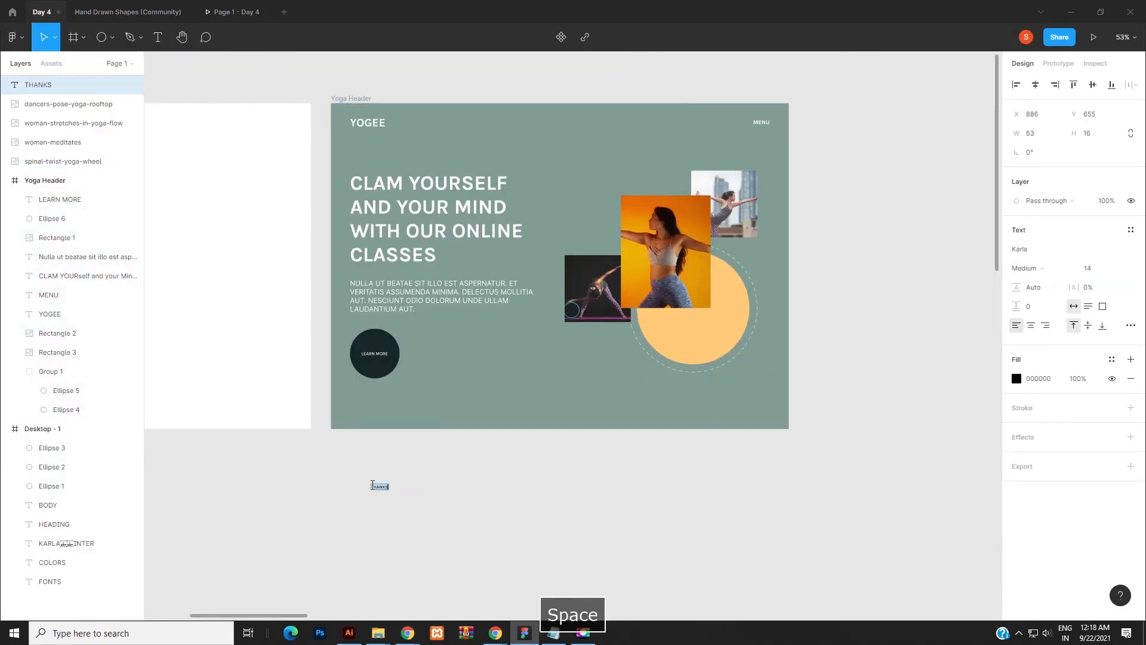
pyautogui.write('HING')
pyautogui.press('Escape')
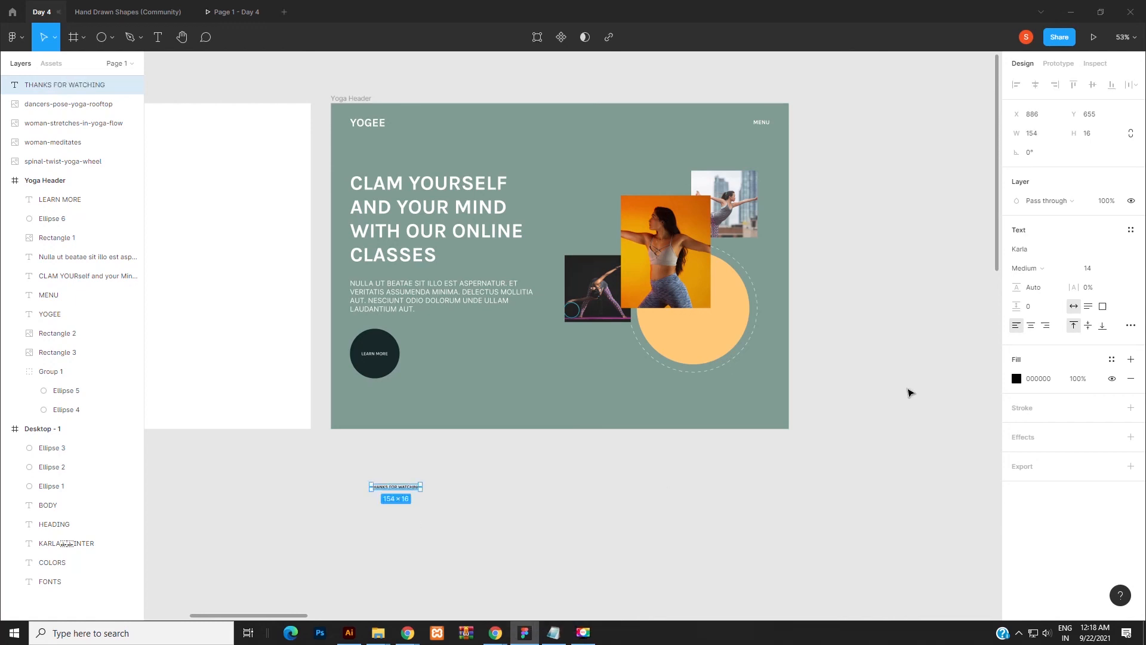
pyautogui.click(1118, 272)
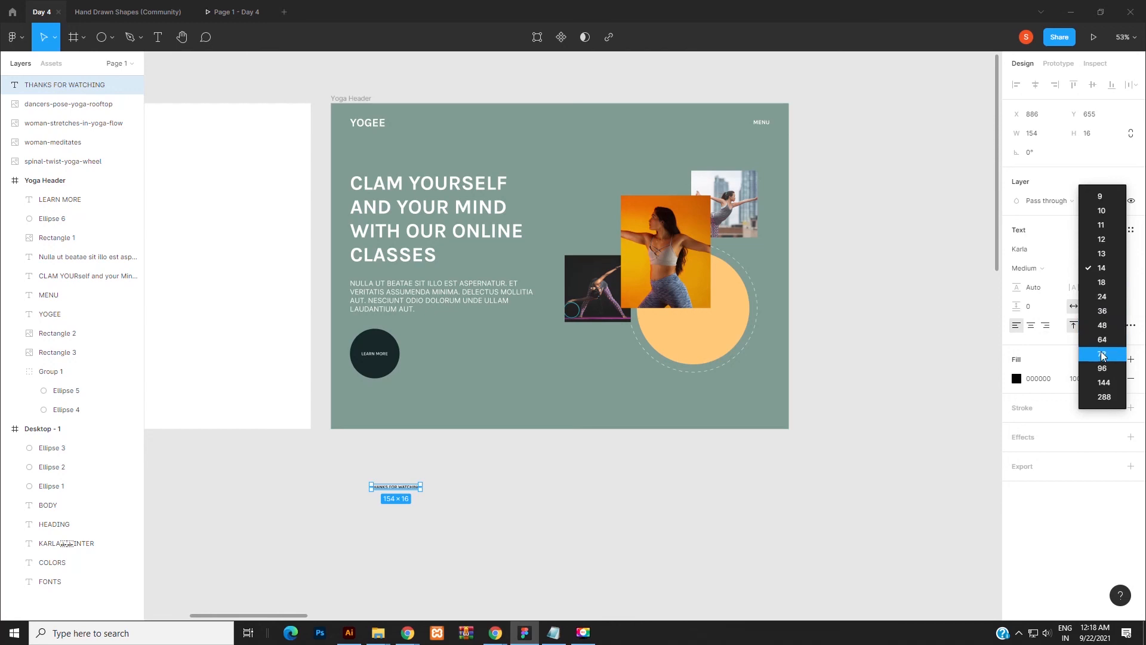
pyautogui.click(1102, 352)
# Step: Add a second text line reading "Please Subscribe :)" directly beneath THANKS FOR WATCHING
pyautogui.moveTo(543, 510)
pyautogui.mouseDown()
pyautogui.moveTo(539, 495)
pyautogui.moveTo(526, 505)
pyautogui.mouseUp()
pyautogui.write('Please Su')
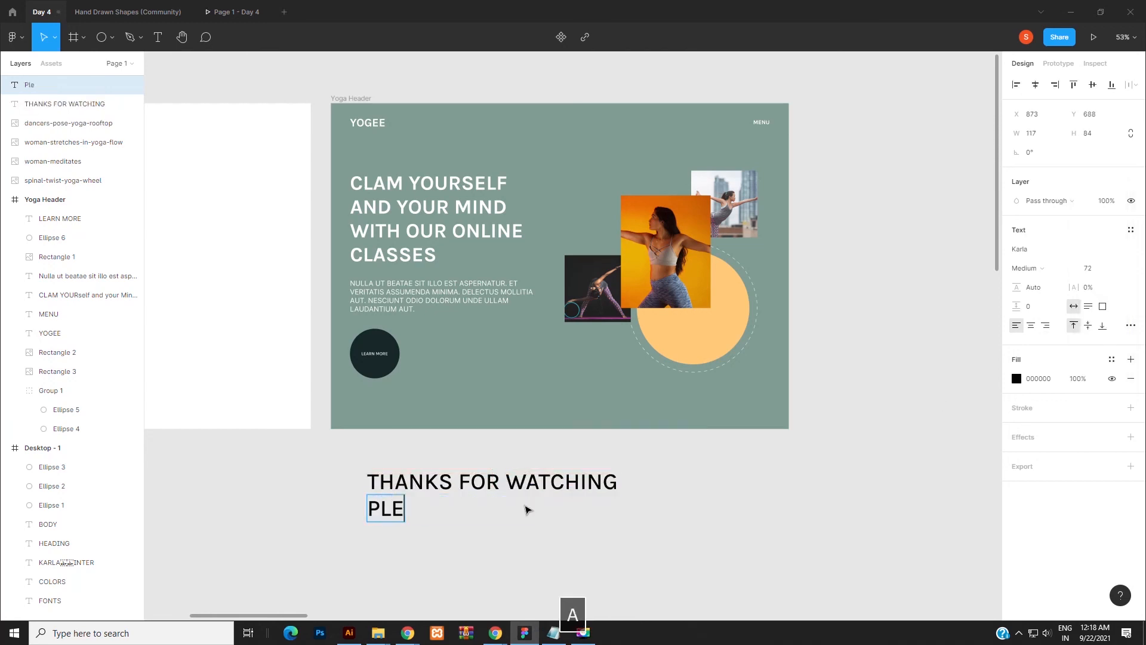
pyautogui.write('bscribe :)')
pyautogui.press('Escape')
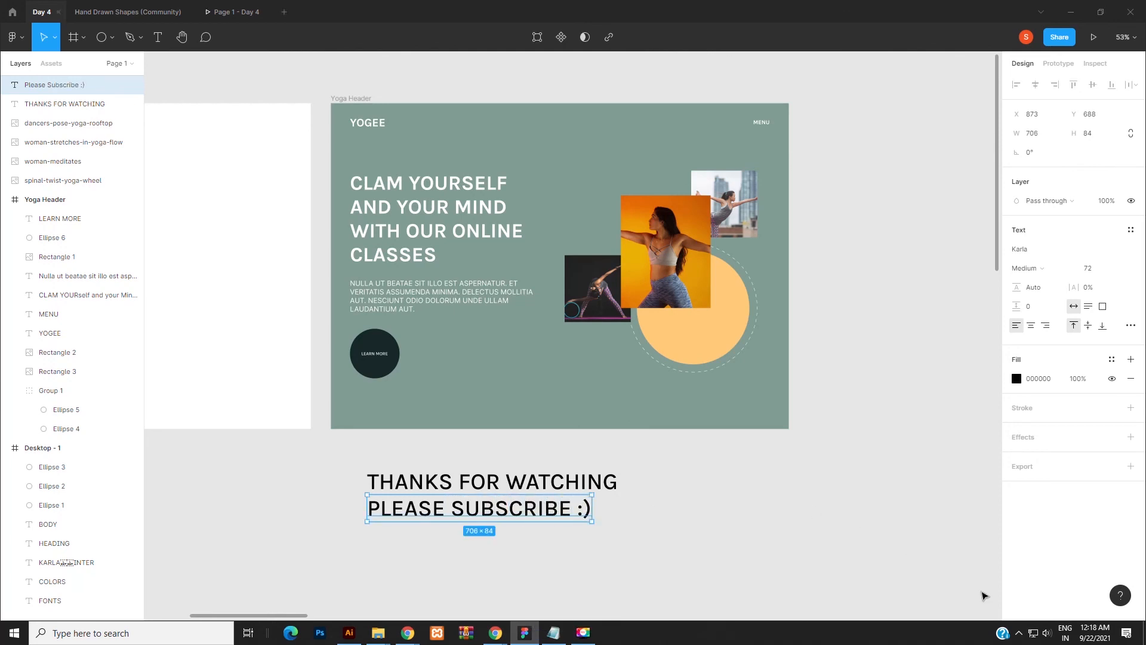